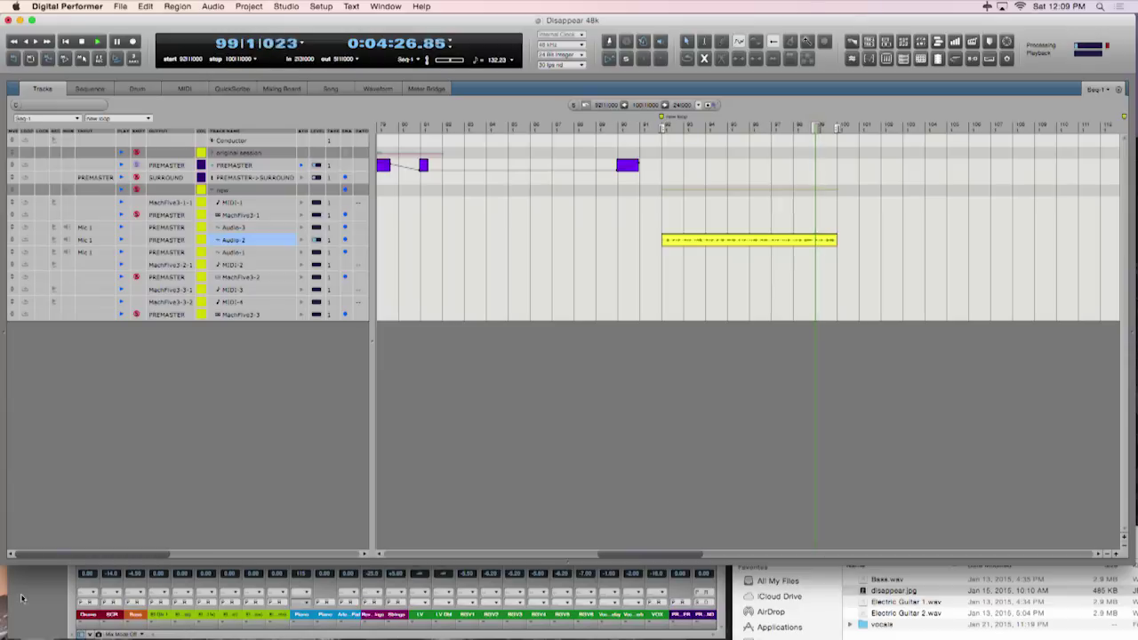
Show only the two PREMASTER tracks and the tracks of the "new" folder in the mixing board, hiding the original session tracks
{"action": "left_click", "coordinate": [23, 598]}
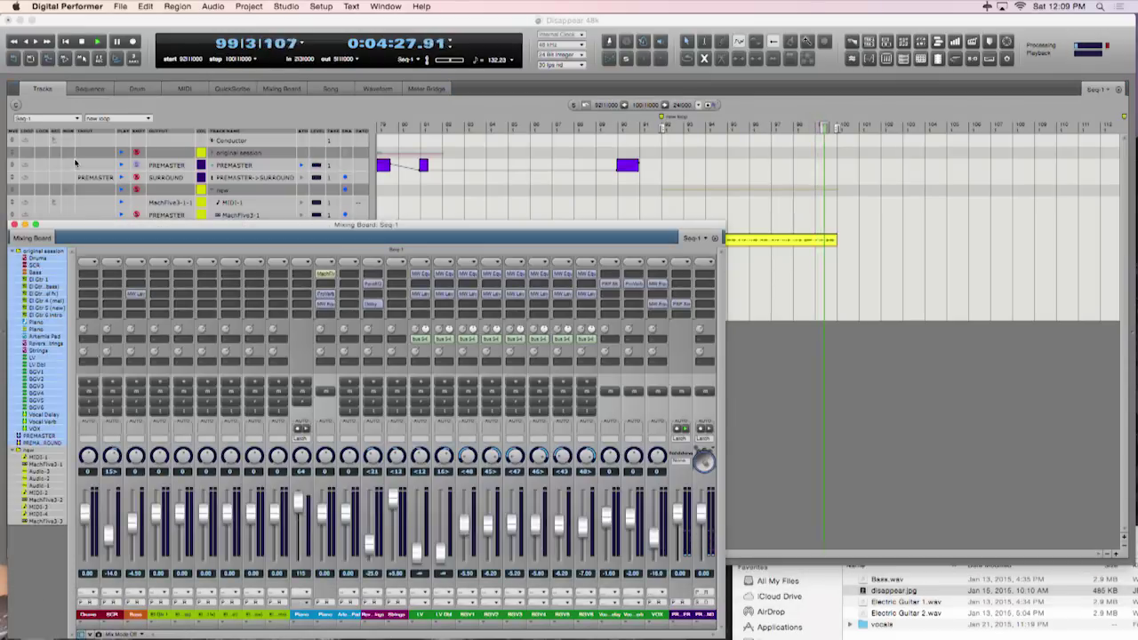
{"action": "left_click", "coordinate": [45, 252]}
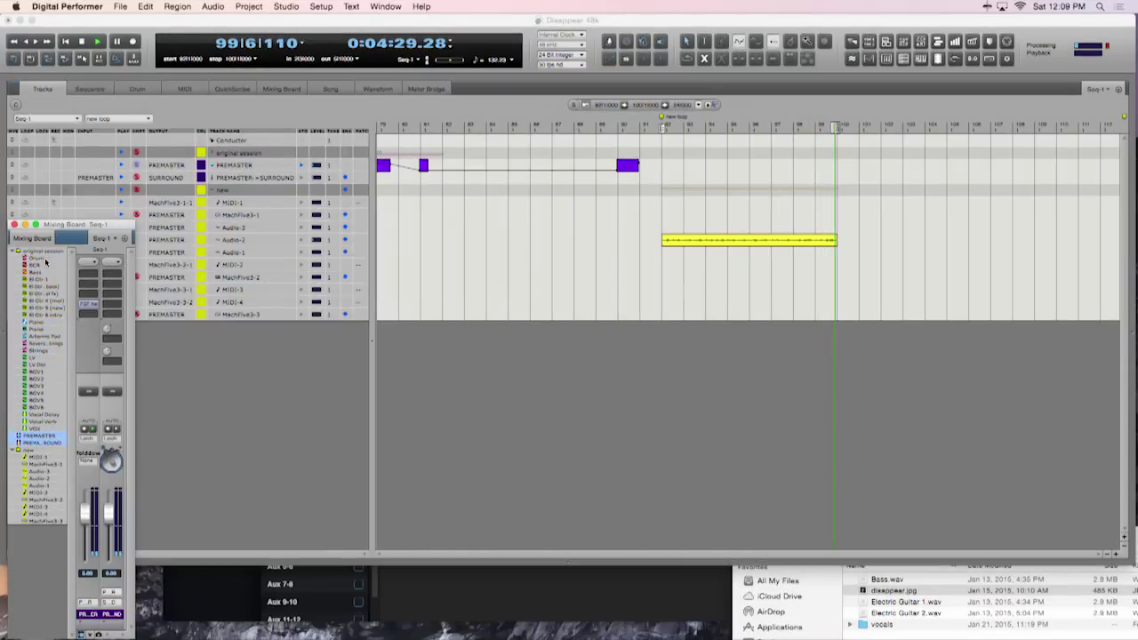
{"action": "left_click", "coordinate": [42, 455]}
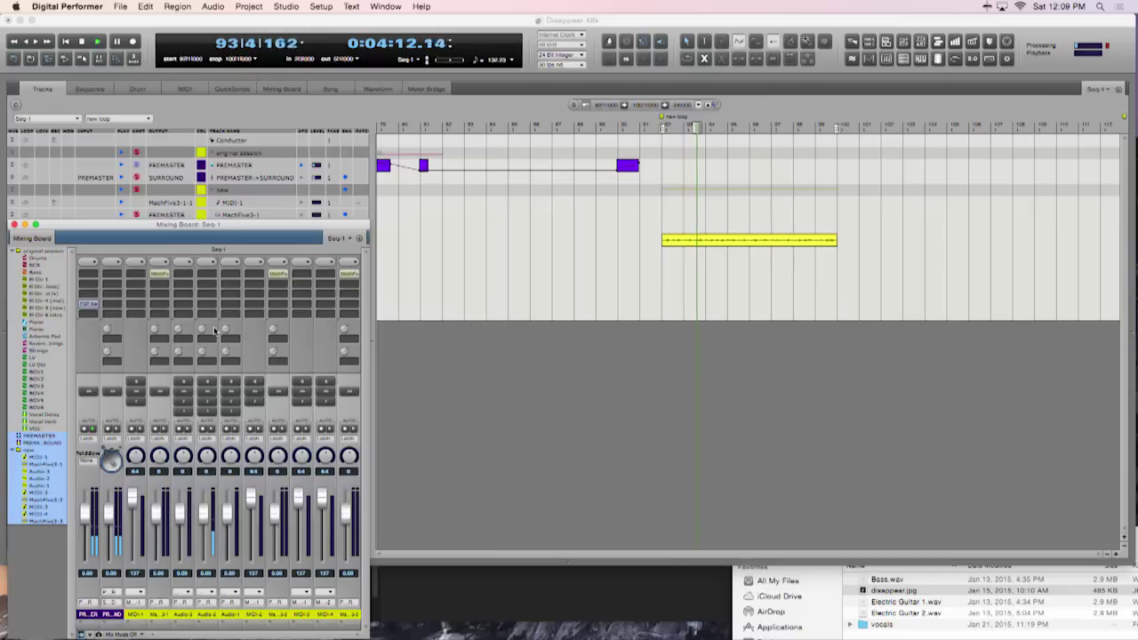
Insert Guitar Rig 5 MFX in the third effect slot (insert C) of the Audio-2 track
{"action": "left_click", "coordinate": [204, 290]}
{"action": "type", "text": "guitar"}
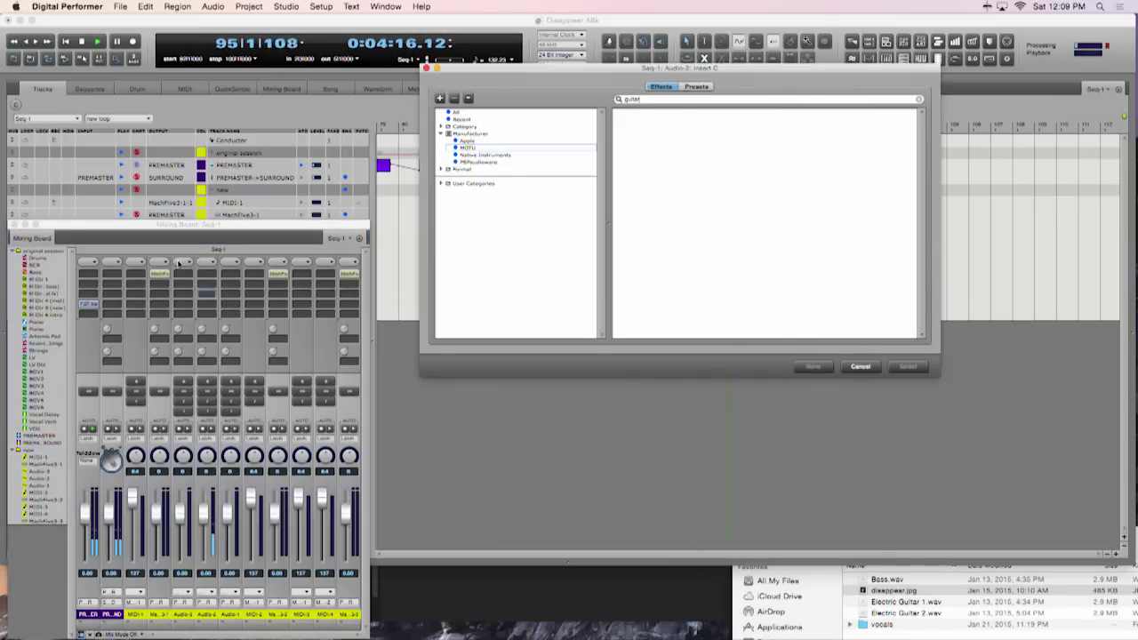
{"action": "left_click", "coordinate": [500, 115]}
{"action": "left_click", "coordinate": [648, 99]}
{"action": "type", "text": "guitar"}
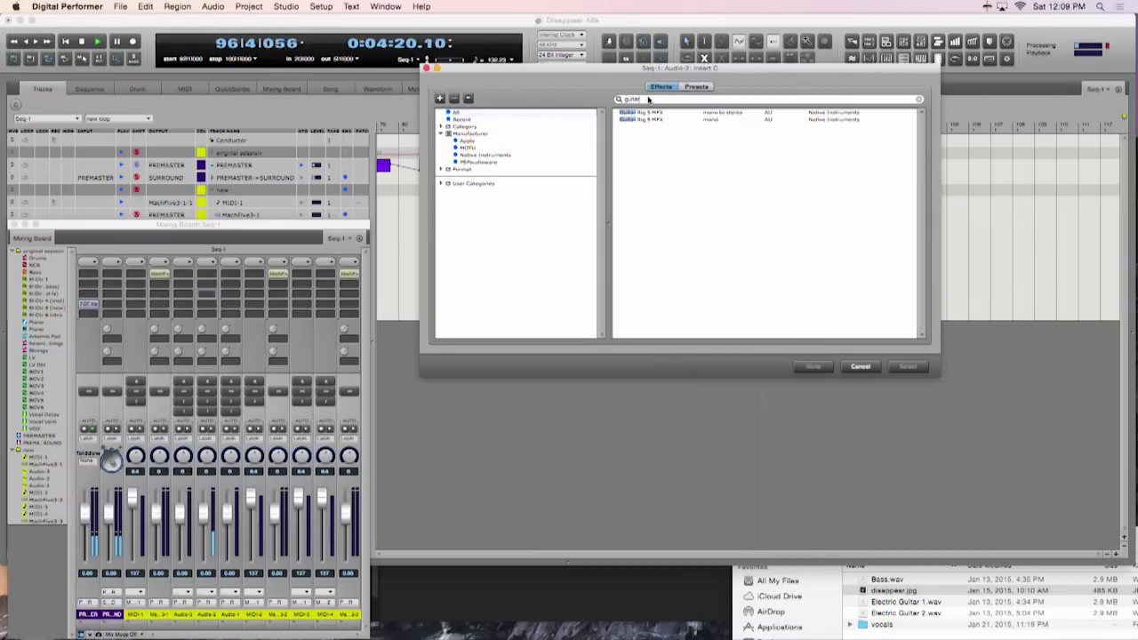
{"action": "key", "text": "Return"}
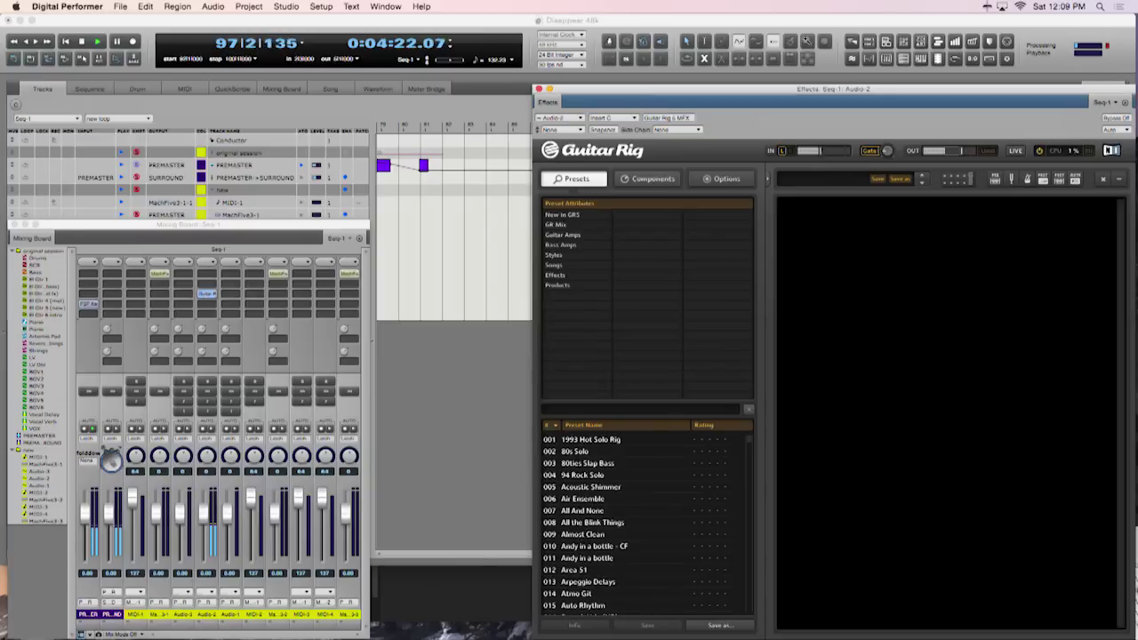
{"action": "left_click_drag", "start_coordinate": [670, 96], "coordinate": [574, 51]}
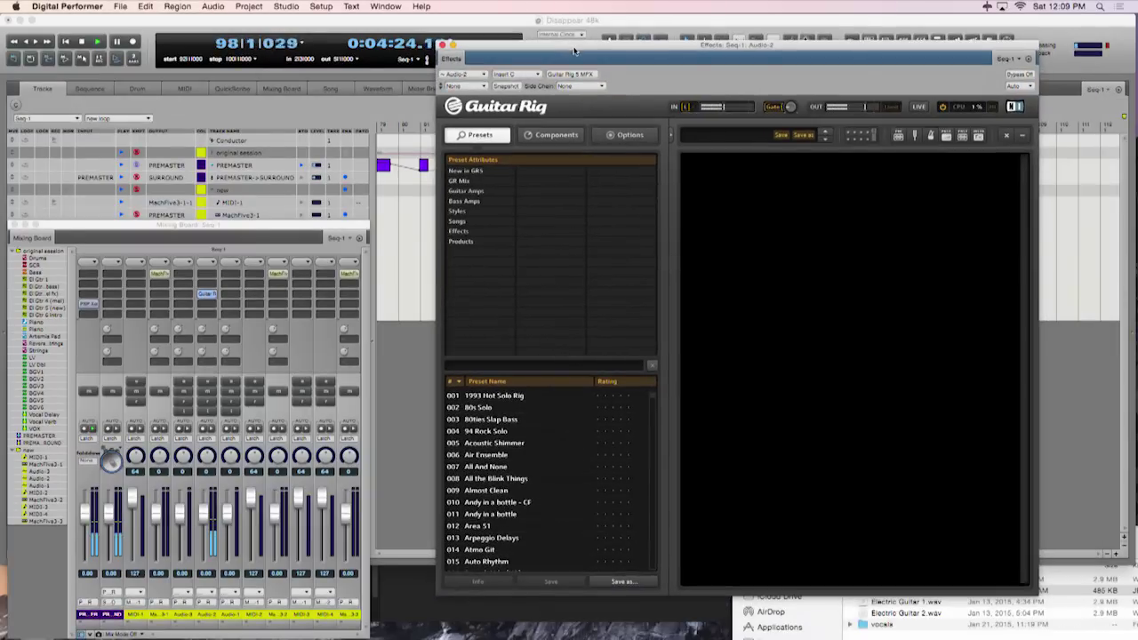
Add the Oktaver and Resochord pitch components to the Guitar Rig rack and adjust the Resochord's key and mix
{"action": "left_click", "coordinate": [538, 134]}
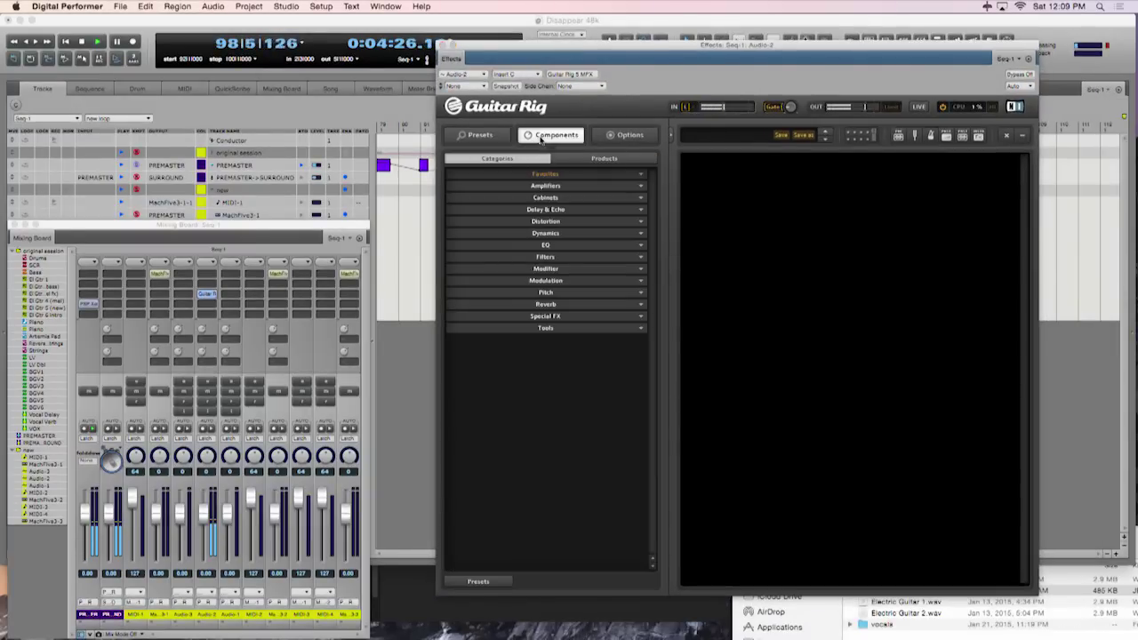
{"action": "left_click", "coordinate": [544, 294]}
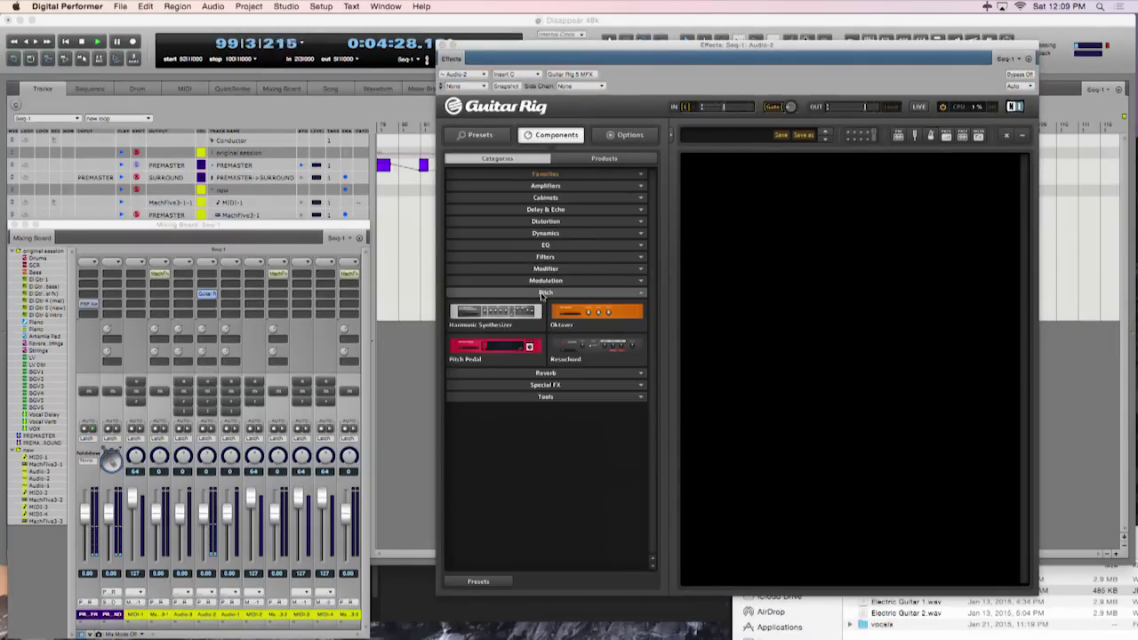
{"action": "left_click_drag", "start_coordinate": [587, 316], "coordinate": [854, 213]}
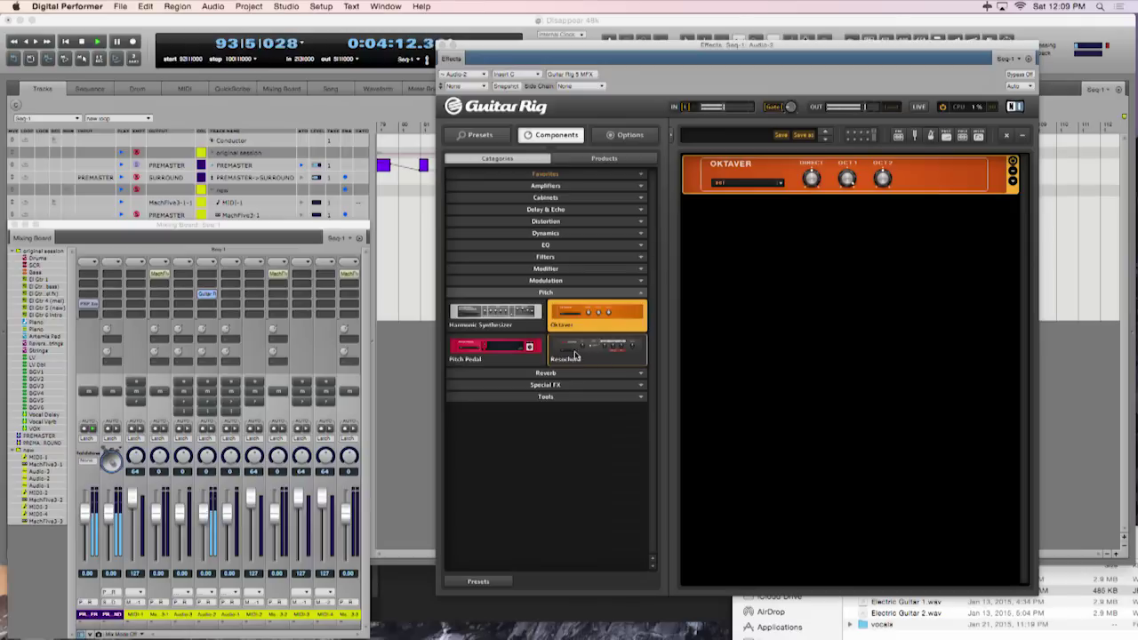
{"action": "left_click_drag", "start_coordinate": [575, 357], "coordinate": [813, 254]}
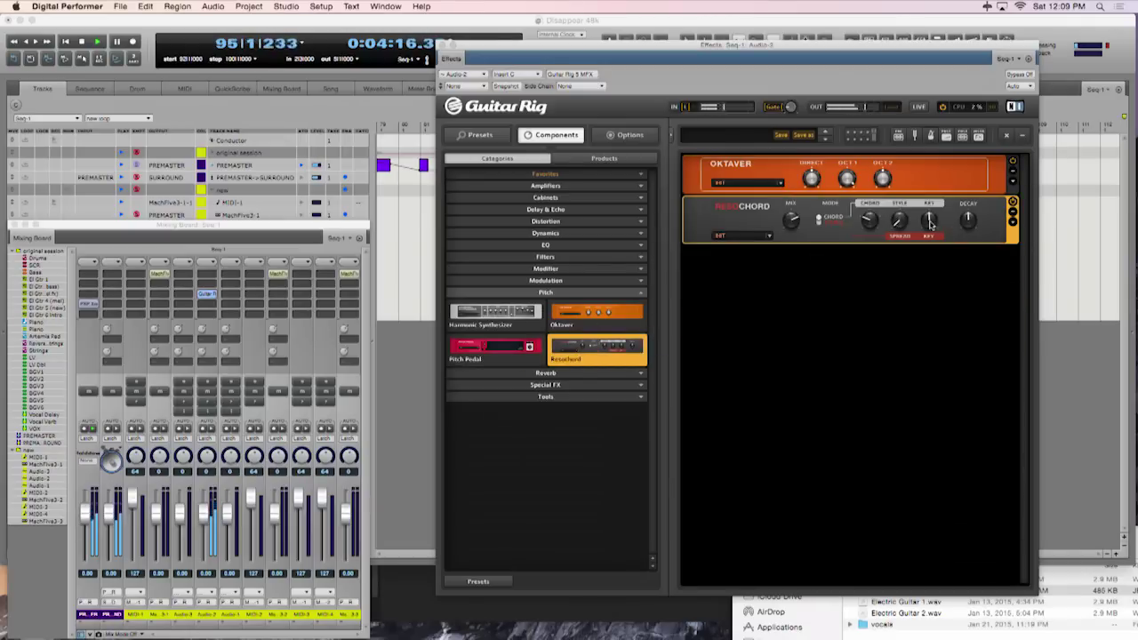
{"action": "left_click_drag", "start_coordinate": [929, 225], "coordinate": [930, 227]}
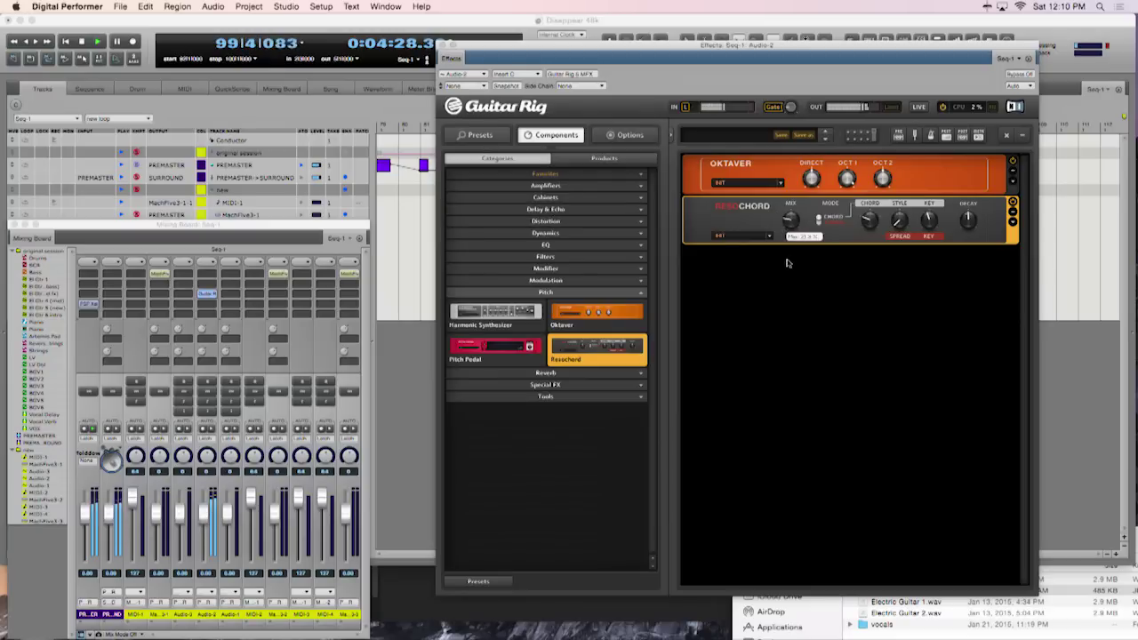
Add a Psychedelay with the Half Reverse Delay preset below the Resochord and leave Guitar Rig active with its window closed
{"action": "left_click", "coordinate": [545, 209]}
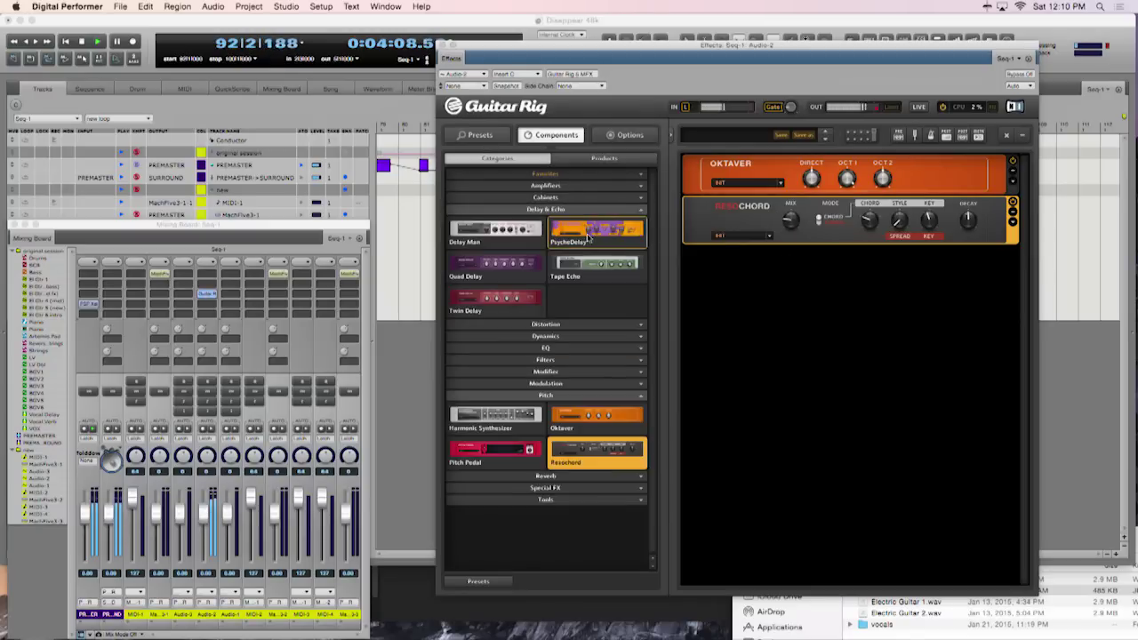
{"action": "left_click_drag", "start_coordinate": [572, 236], "coordinate": [750, 304]}
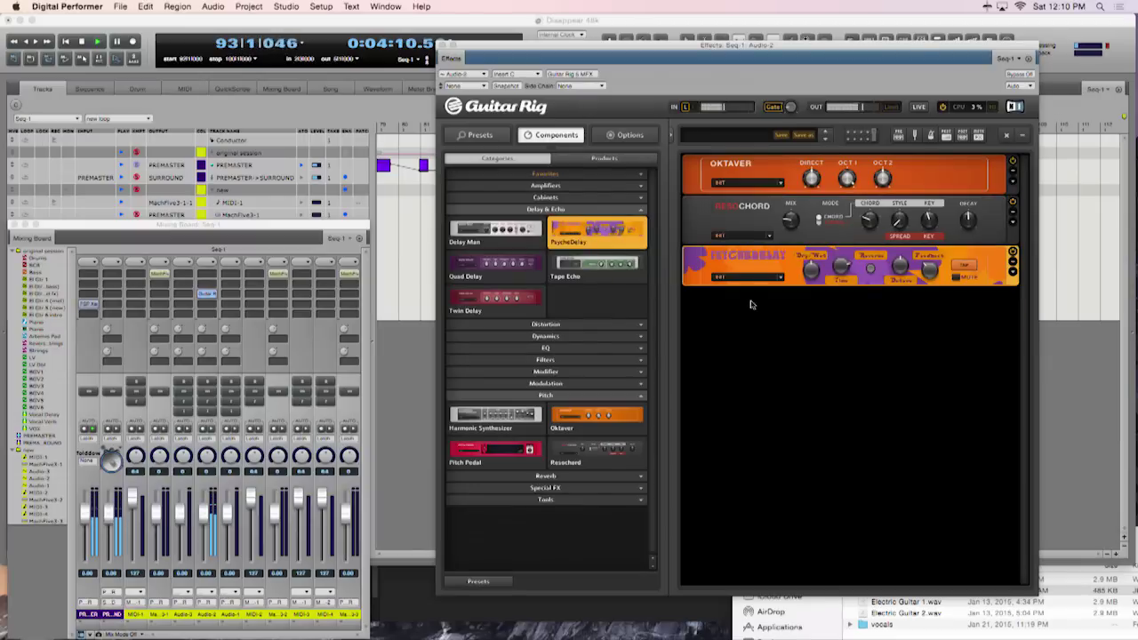
{"action": "left_click", "coordinate": [781, 281]}
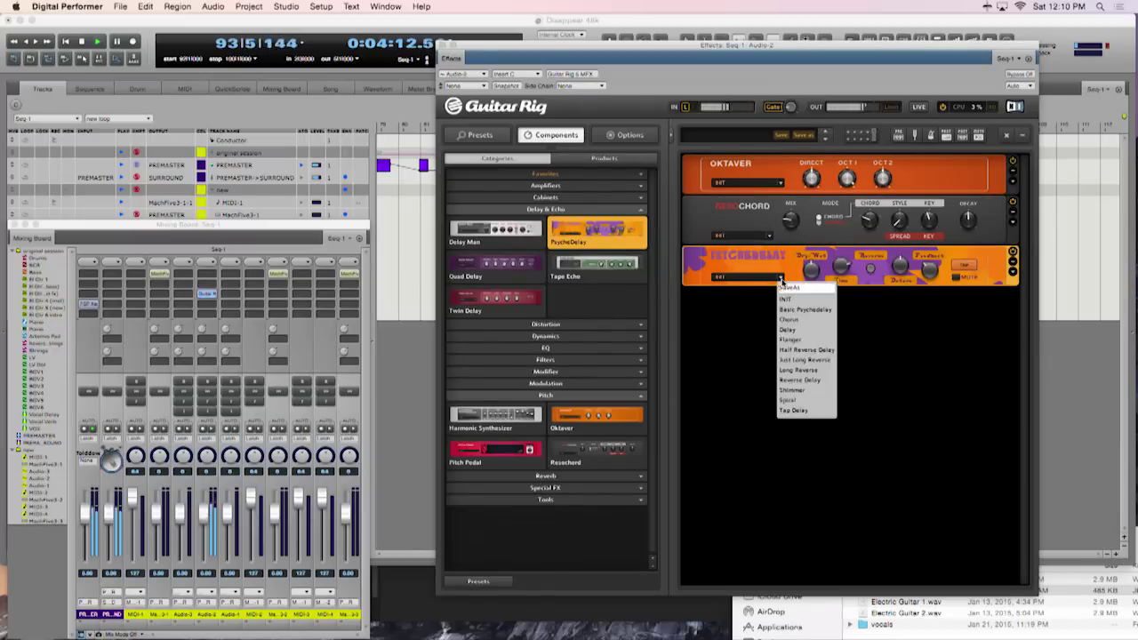
{"action": "left_click", "coordinate": [801, 350]}
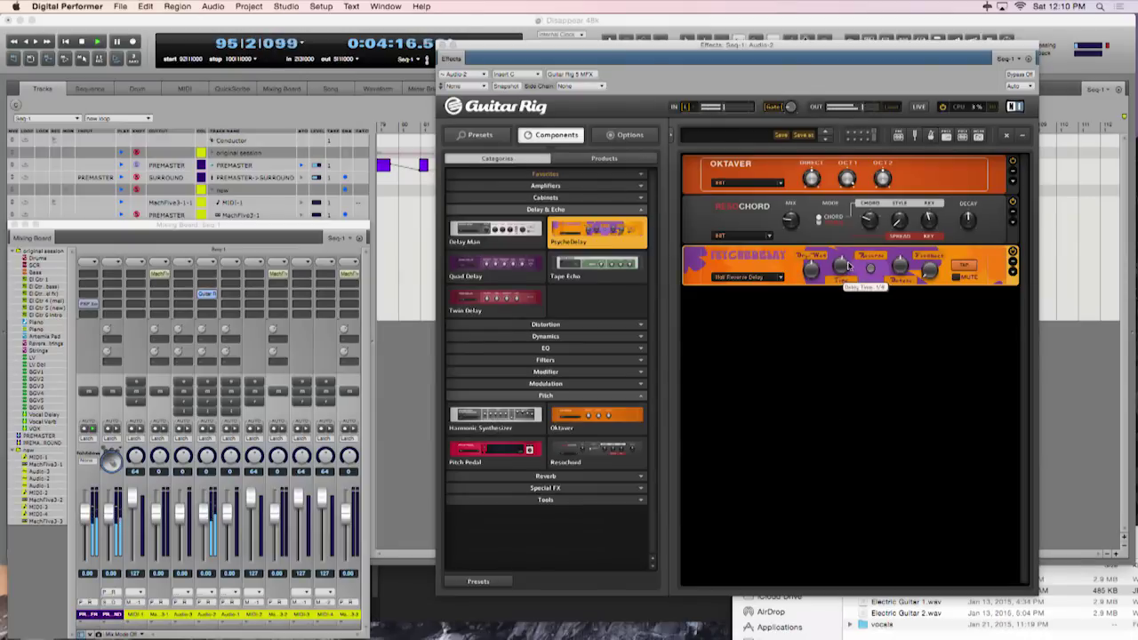
{"action": "mouse_move", "coordinate": [808, 281]}
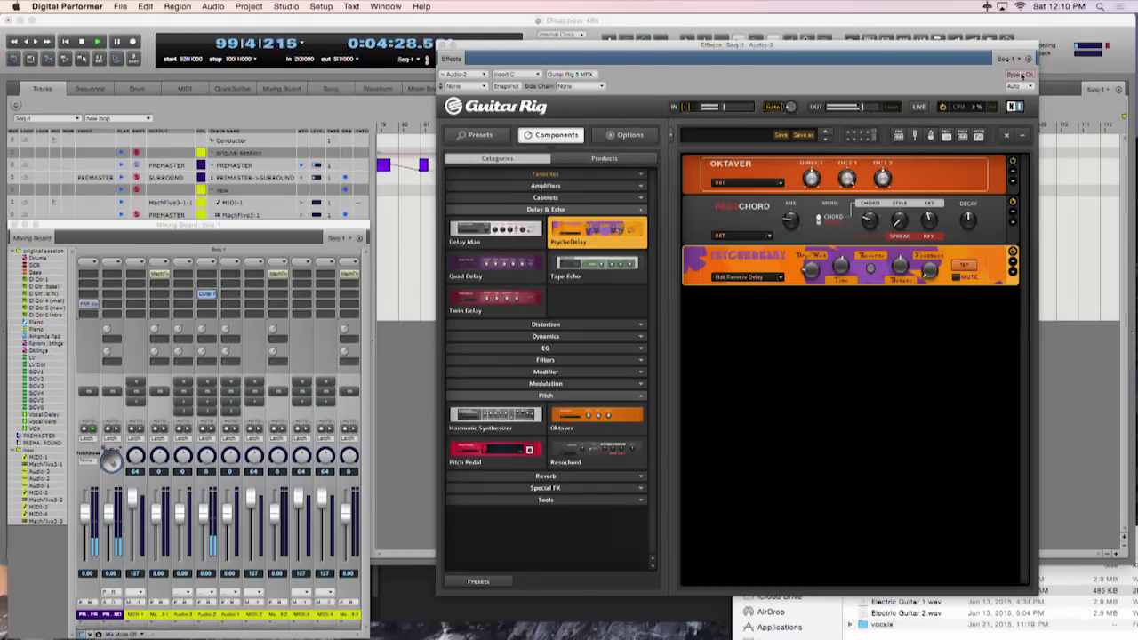
{"action": "left_click", "coordinate": [1022, 74]}
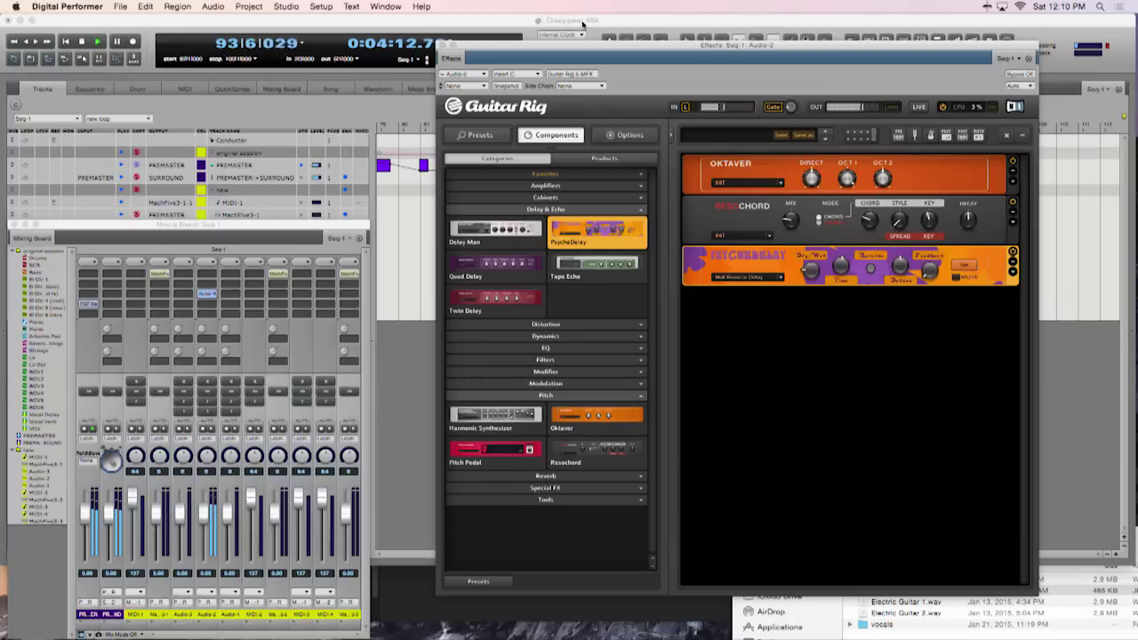
{"action": "left_click", "coordinate": [442, 46]}
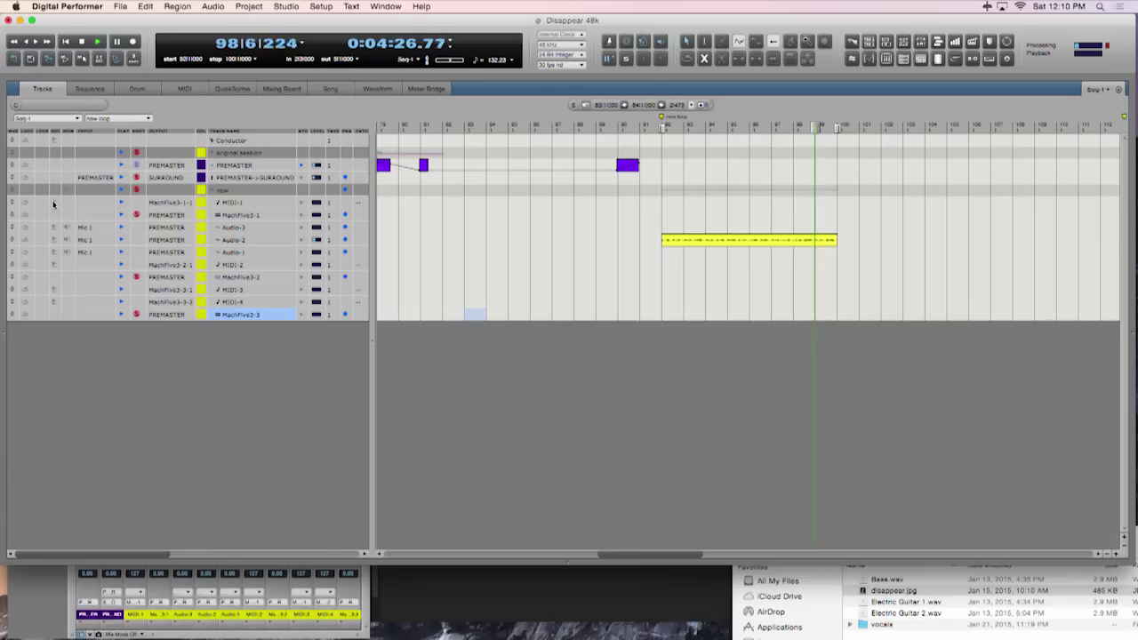
Load Roomy Kit M5.M5p from the MachFive Sounds folder in Documents into the first part of the MachFive3-1 instrument
{"action": "double_click", "coordinate": [227, 216]}
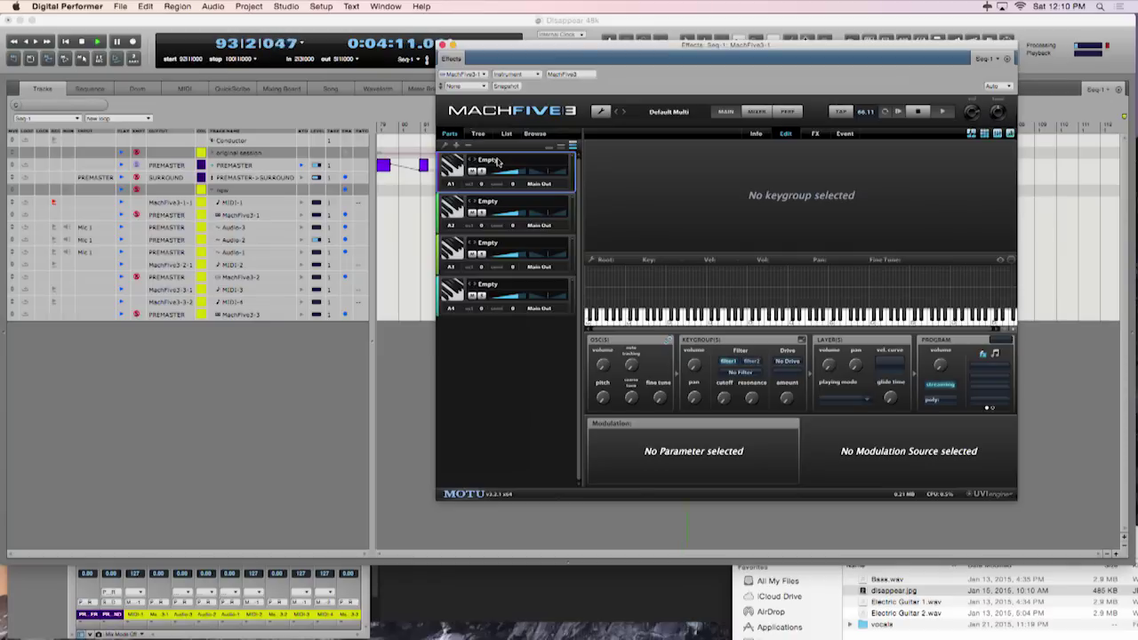
{"action": "double_click", "coordinate": [496, 161]}
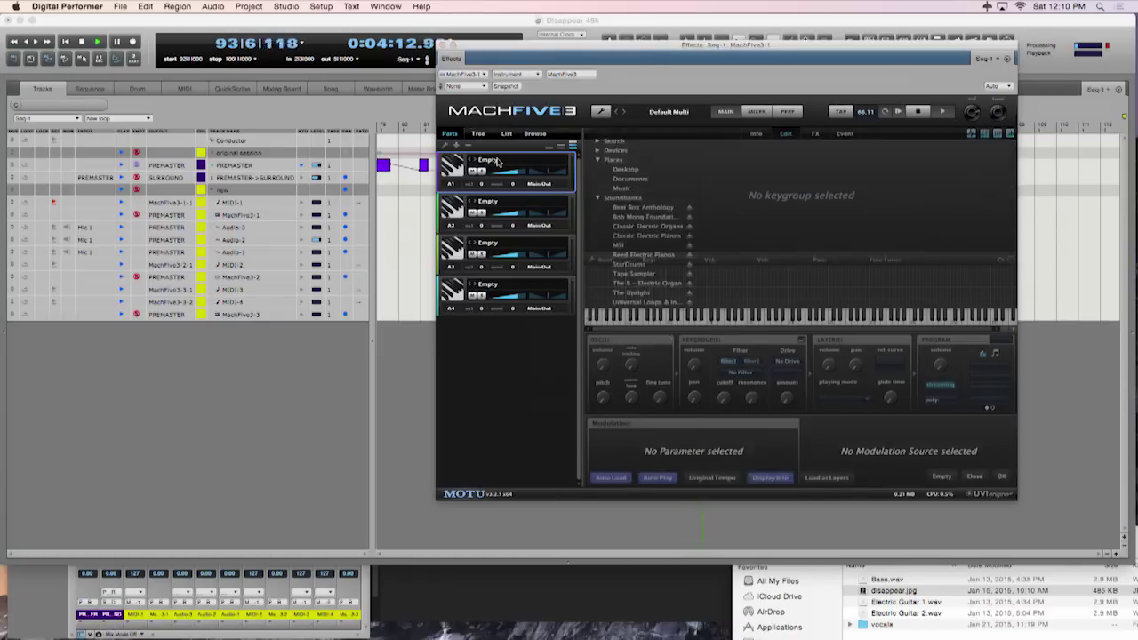
{"action": "left_click", "coordinate": [639, 178]}
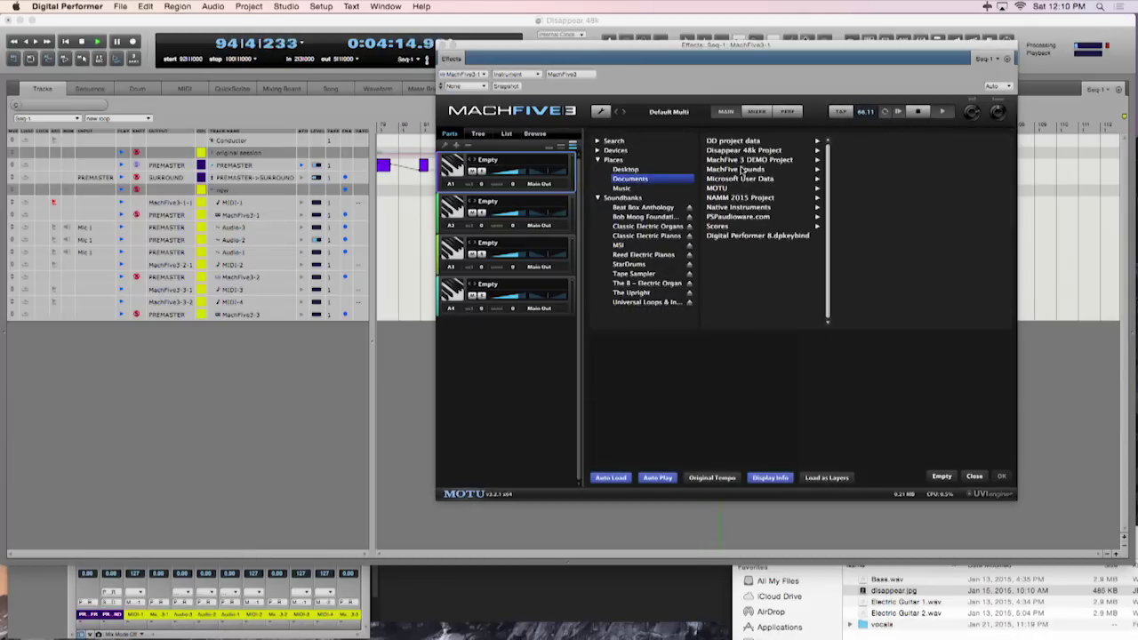
{"action": "left_click", "coordinate": [741, 170]}
{"action": "left_click", "coordinate": [875, 151]}
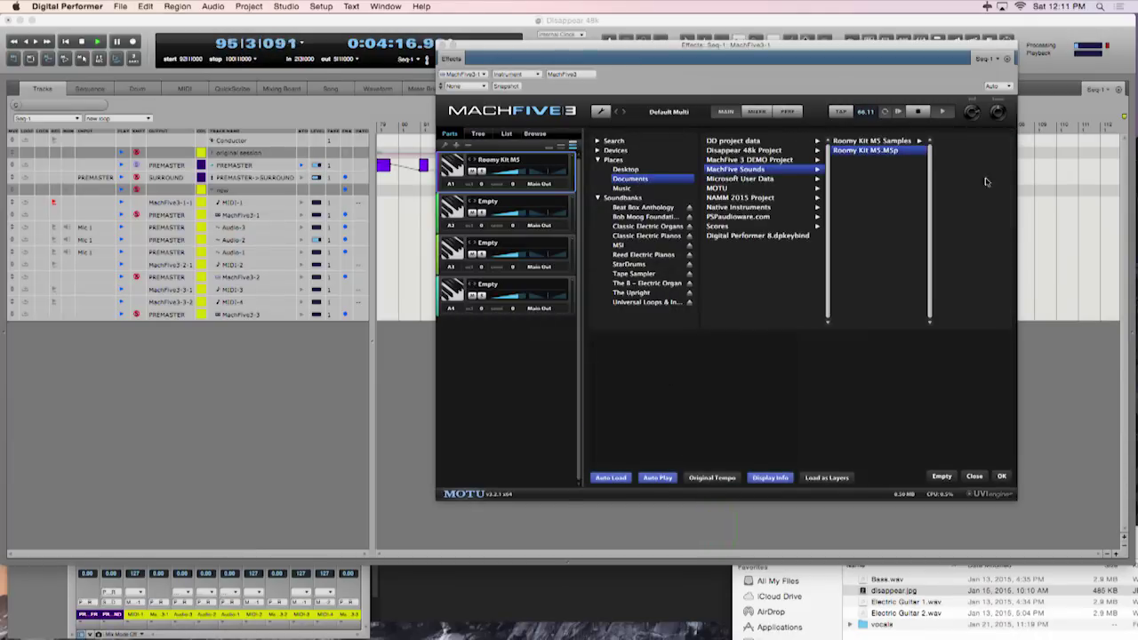
{"action": "left_click", "coordinate": [1002, 477]}
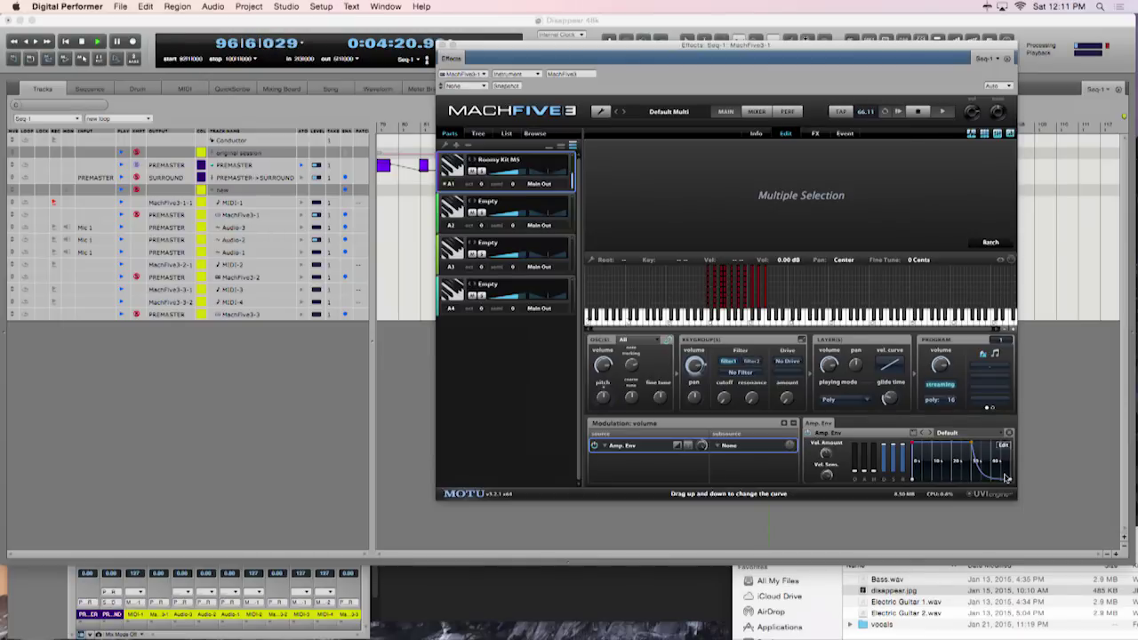
Raise the MachFive3-1 fader to +6.00 and record a drum part on the MIDI-1 track across the looped section
{"action": "key", "text": "shift+m"}
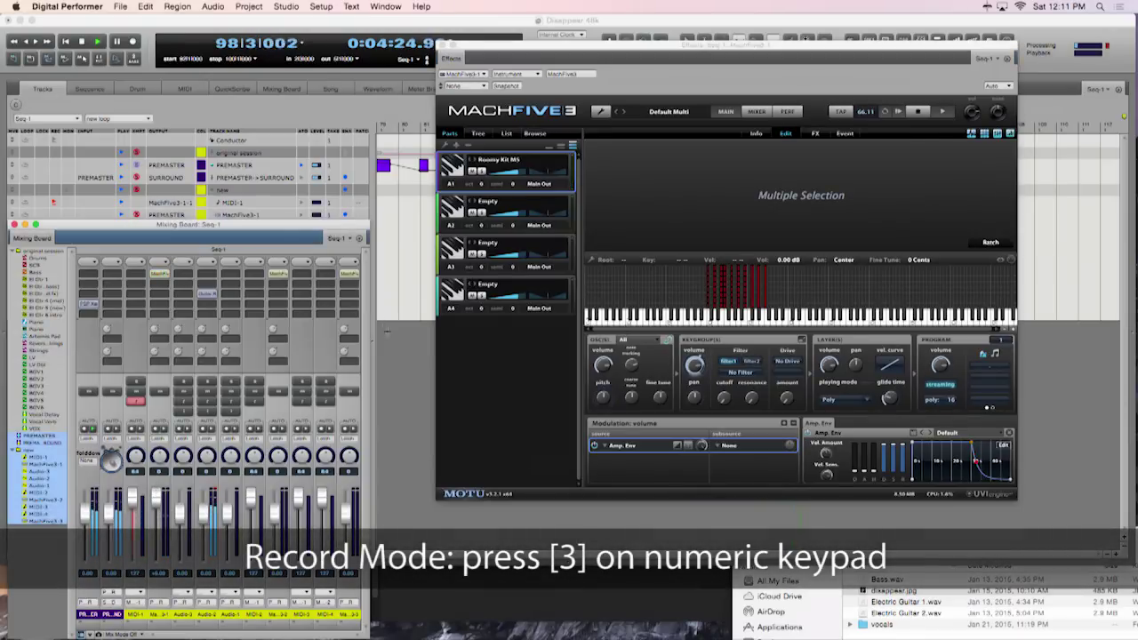
{"action": "key", "text": "super+alt+w"}
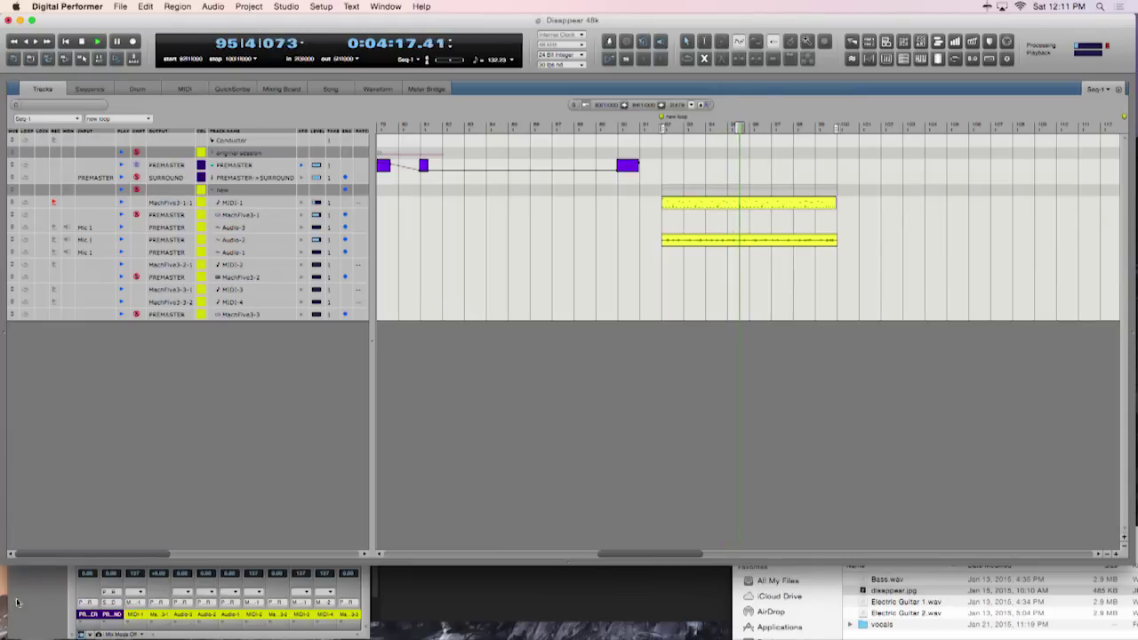
Insert the Quantize effect in the third slot of the MIDI-1 track in the mixing board
{"action": "key", "text": "shift+m"}
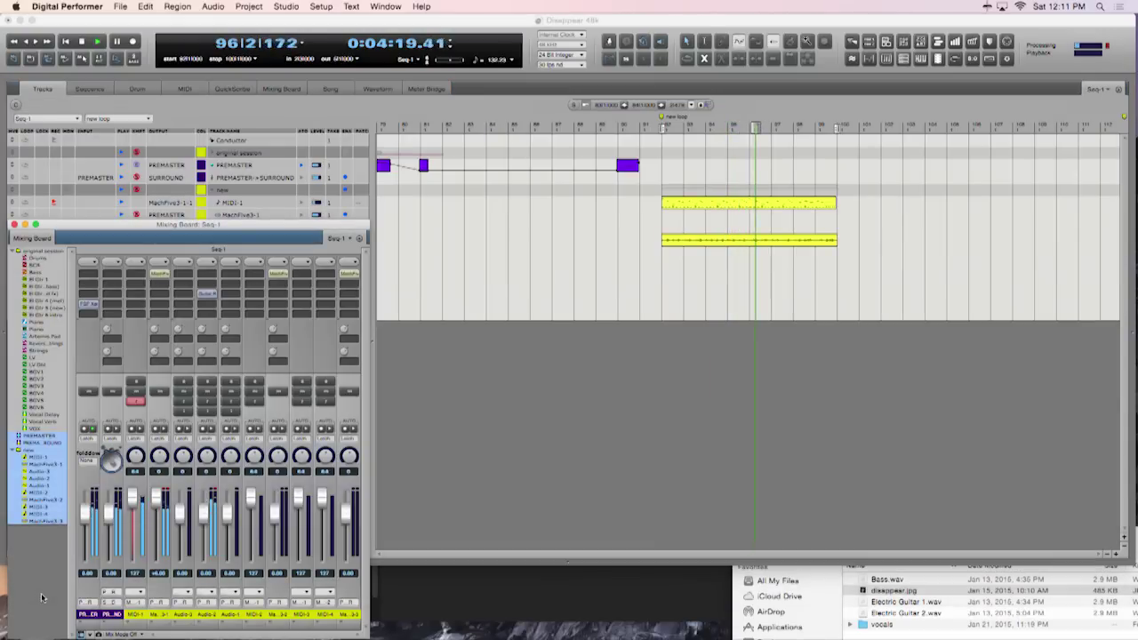
{"action": "left_click", "coordinate": [136, 294]}
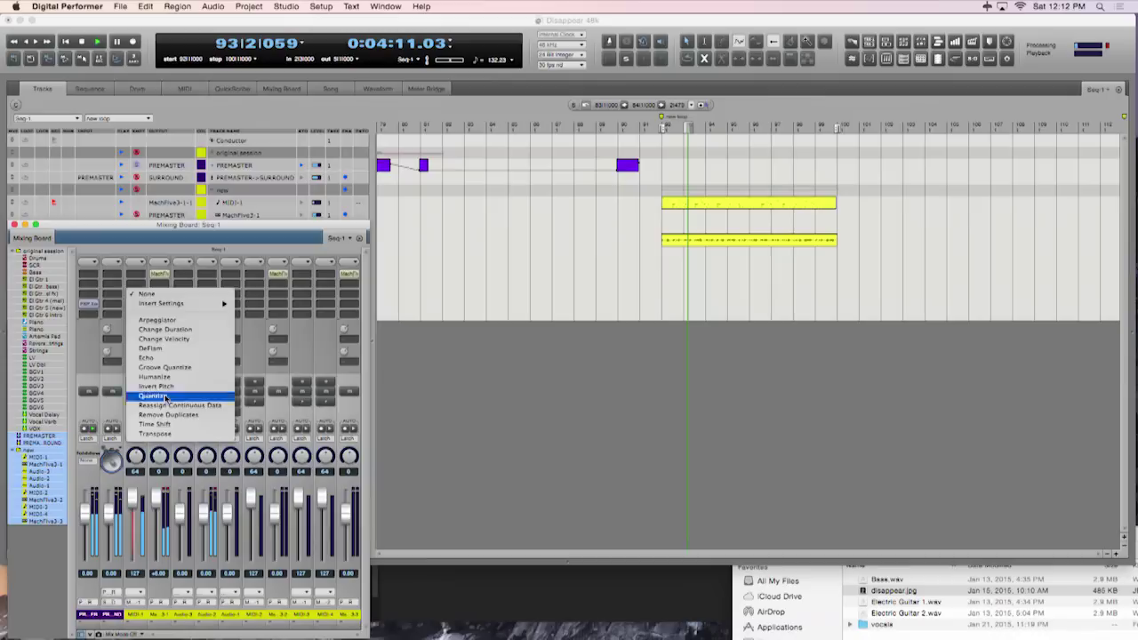
{"action": "left_click", "coordinate": [165, 396]}
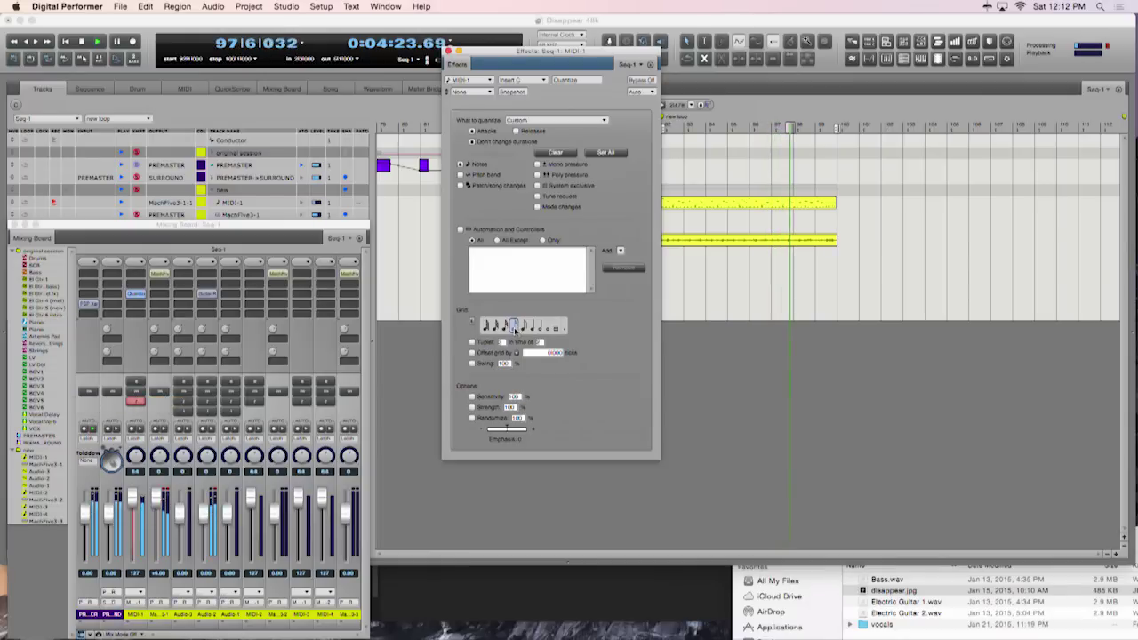
Enable strength at 80% and swing at 10% in the MIDI-1 Quantize effect and close its window
{"action": "left_click", "coordinate": [494, 408]}
{"action": "type", "text": "80"}
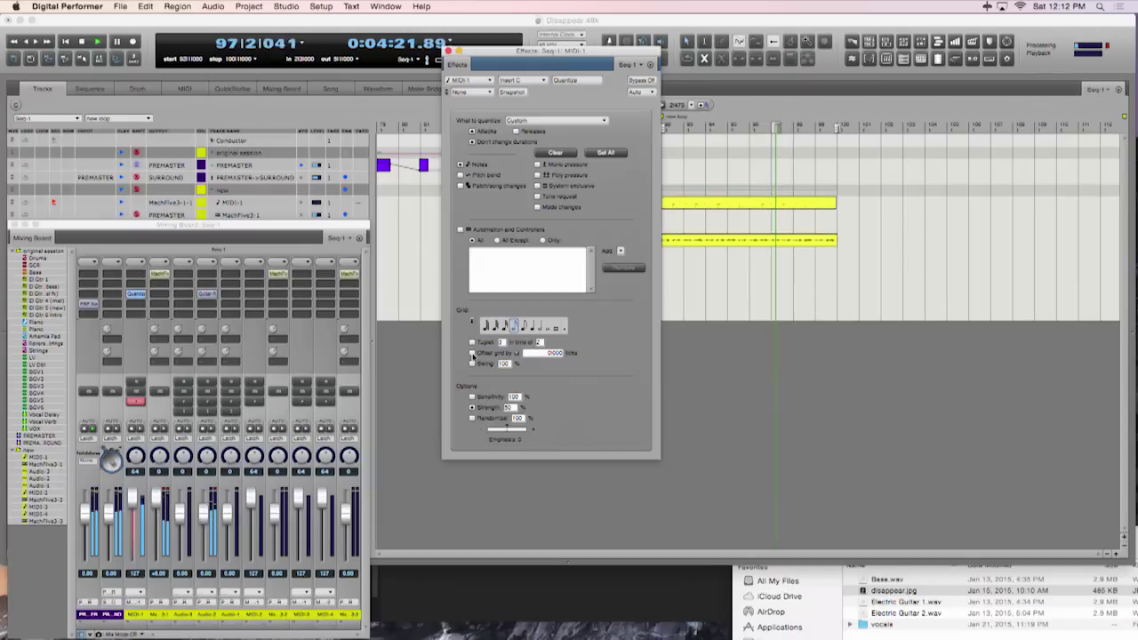
{"action": "left_click", "coordinate": [486, 365]}
{"action": "type", "text": "10"}
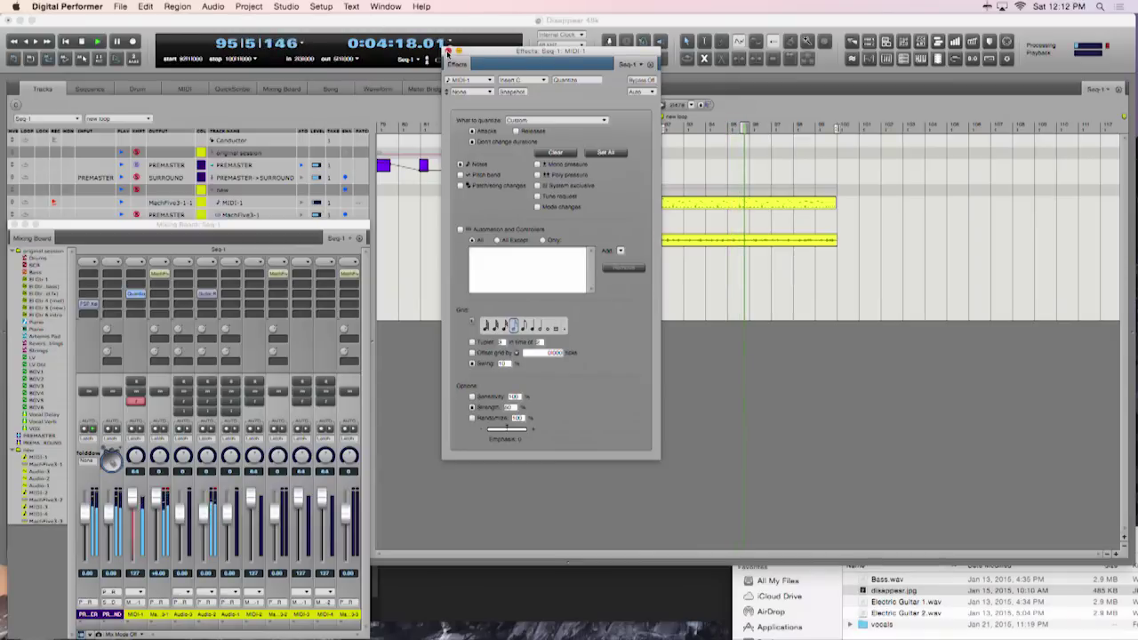
{"action": "left_click", "coordinate": [448, 50]}
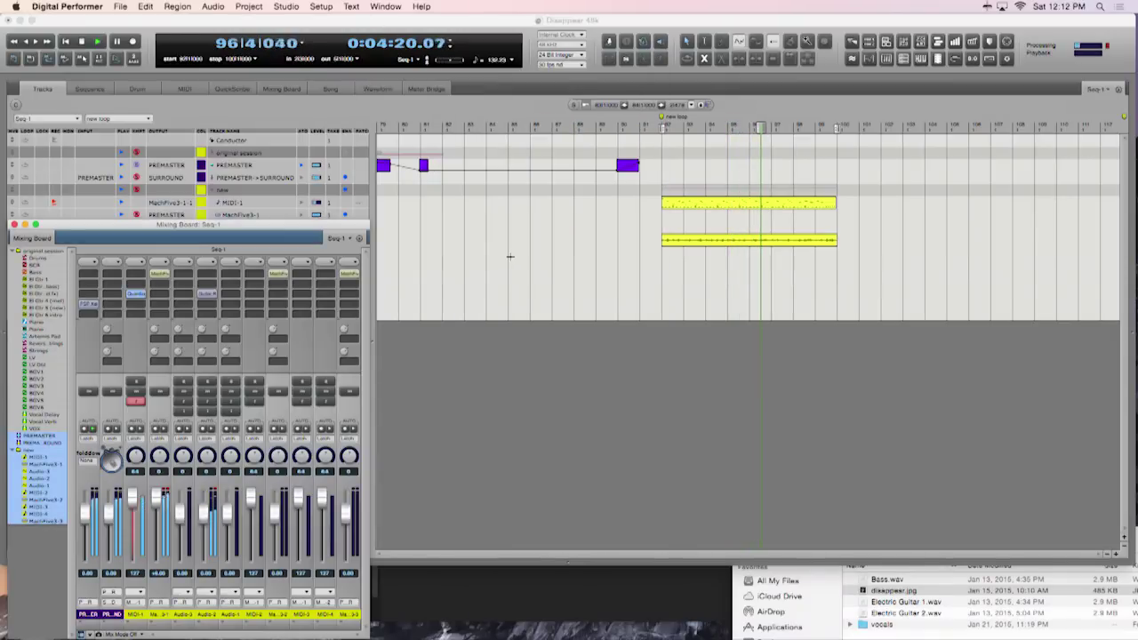
Stop playback and view the instrument window of the MachFive3-1 track, closing it again
{"action": "key", "text": "space"}
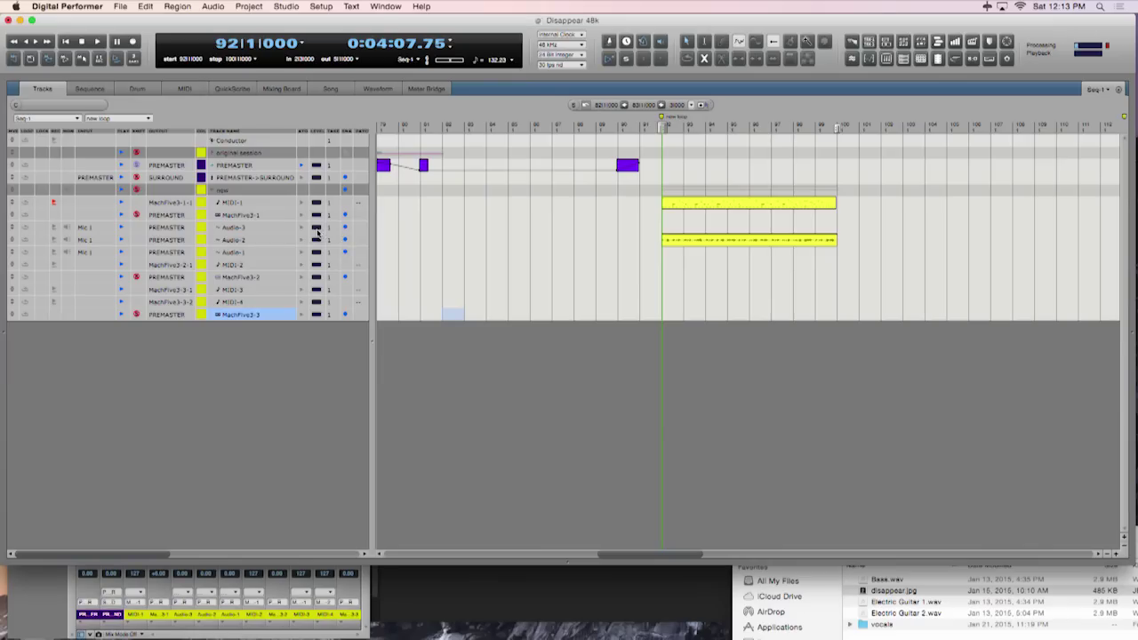
{"action": "left_click", "coordinate": [229, 204]}
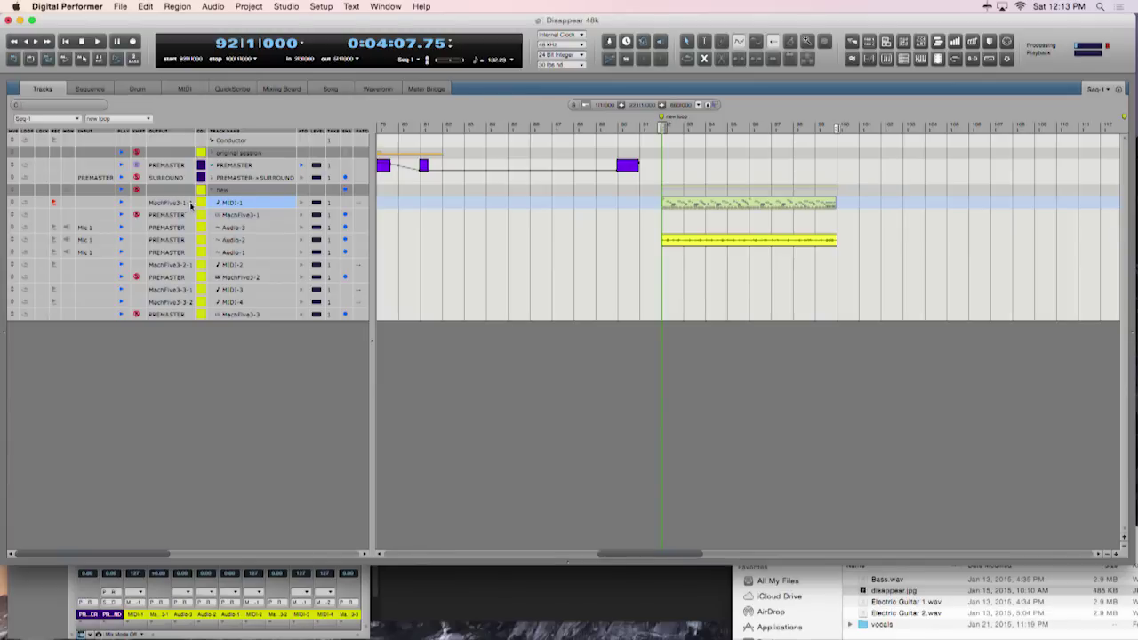
{"action": "left_click", "coordinate": [250, 216]}
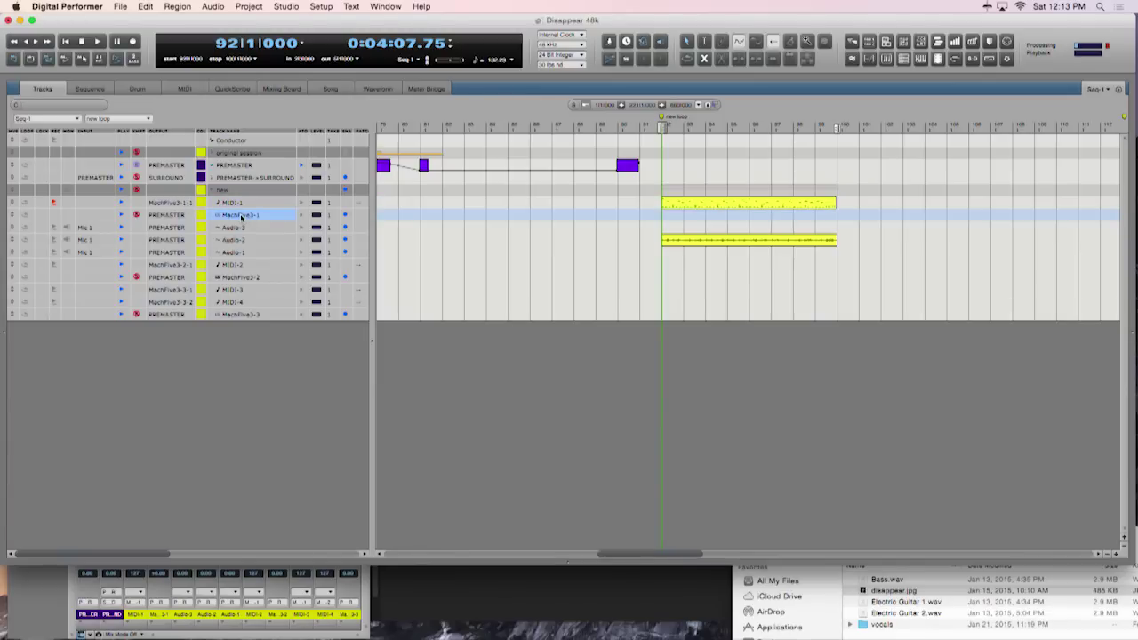
{"action": "double_click", "coordinate": [241, 217]}
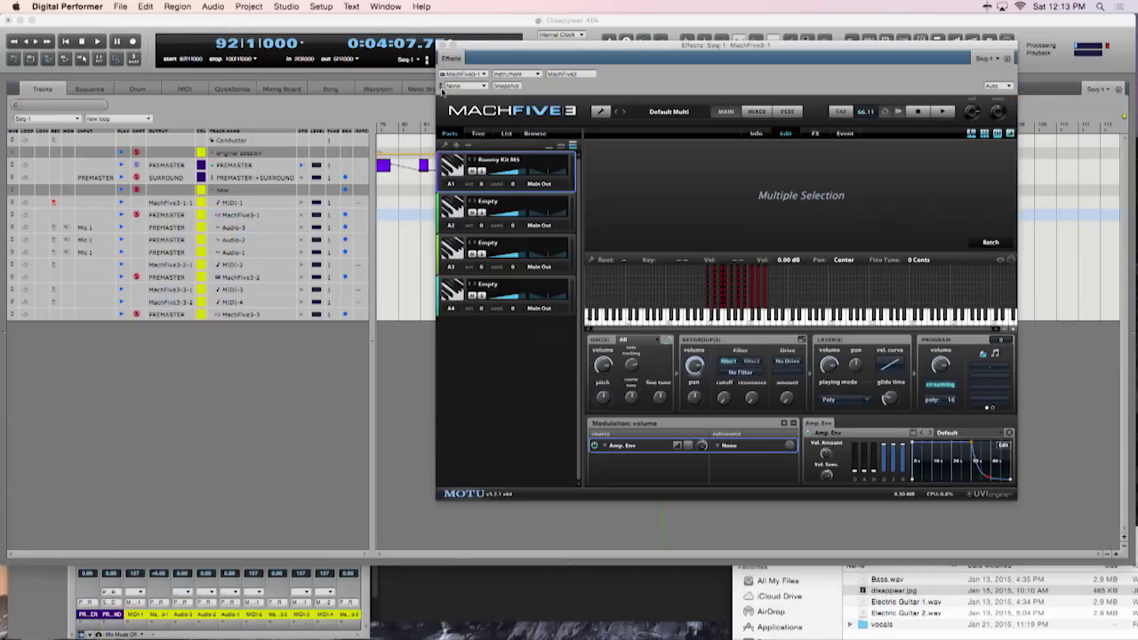
{"action": "left_click", "coordinate": [441, 45]}
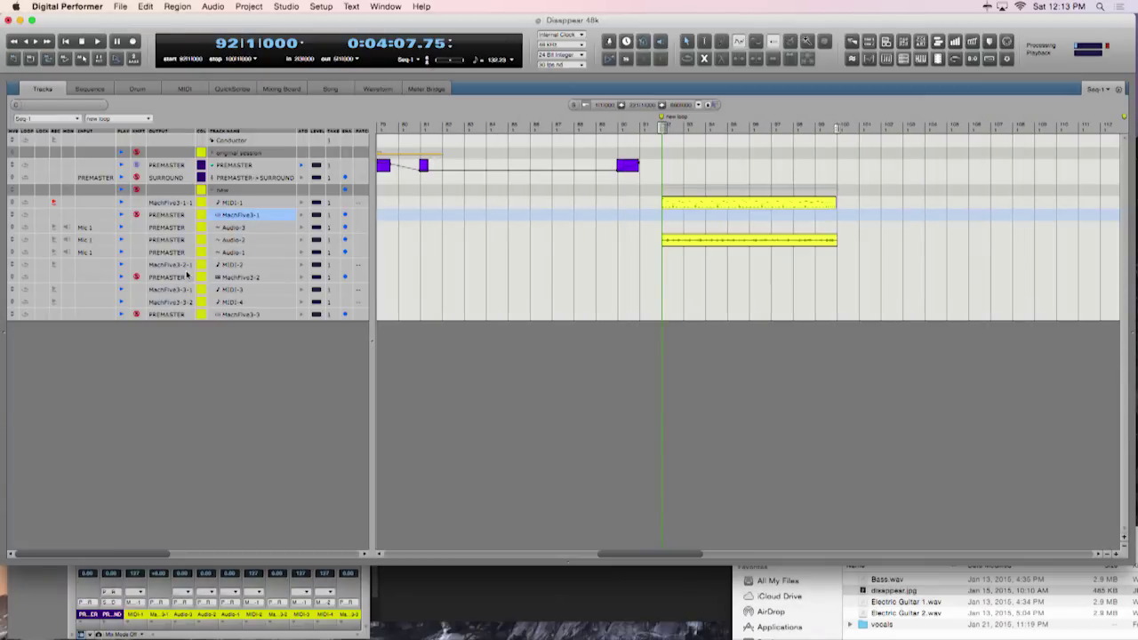
Rename both the MIDI-1 and MachFive3-1 tracks to Drums
{"action": "left_click", "coordinate": [247, 205], "text": "shift"}
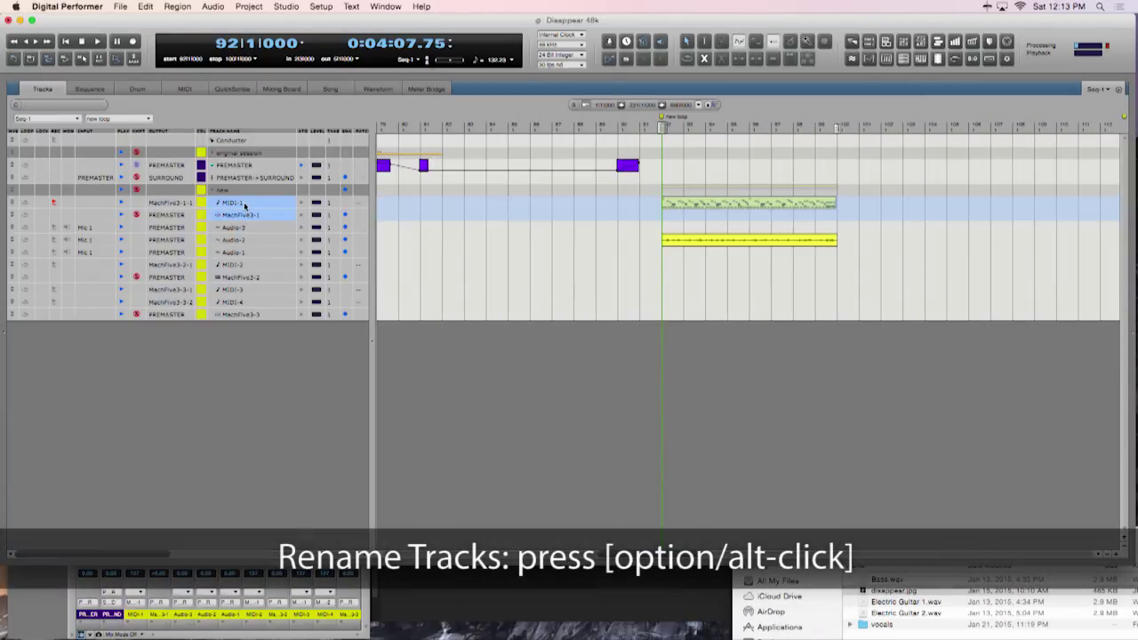
{"action": "left_click", "coordinate": [242, 204], "text": "alt"}
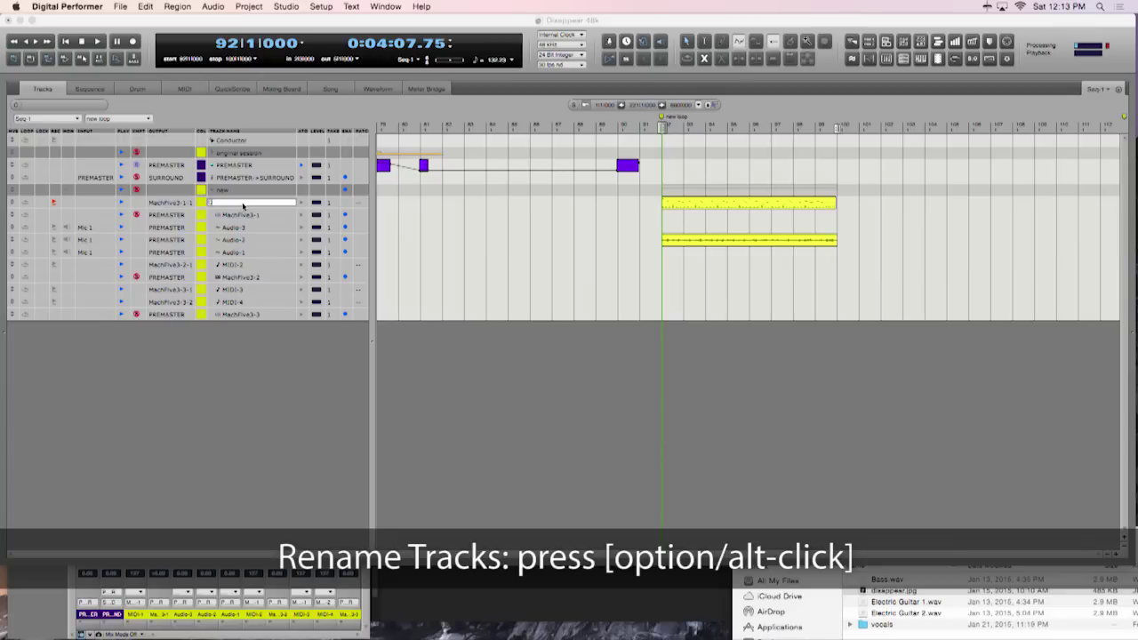
{"action": "type", "text": "Drums"}
{"action": "key", "text": "Tab"}
{"action": "type", "text": "Drums"}
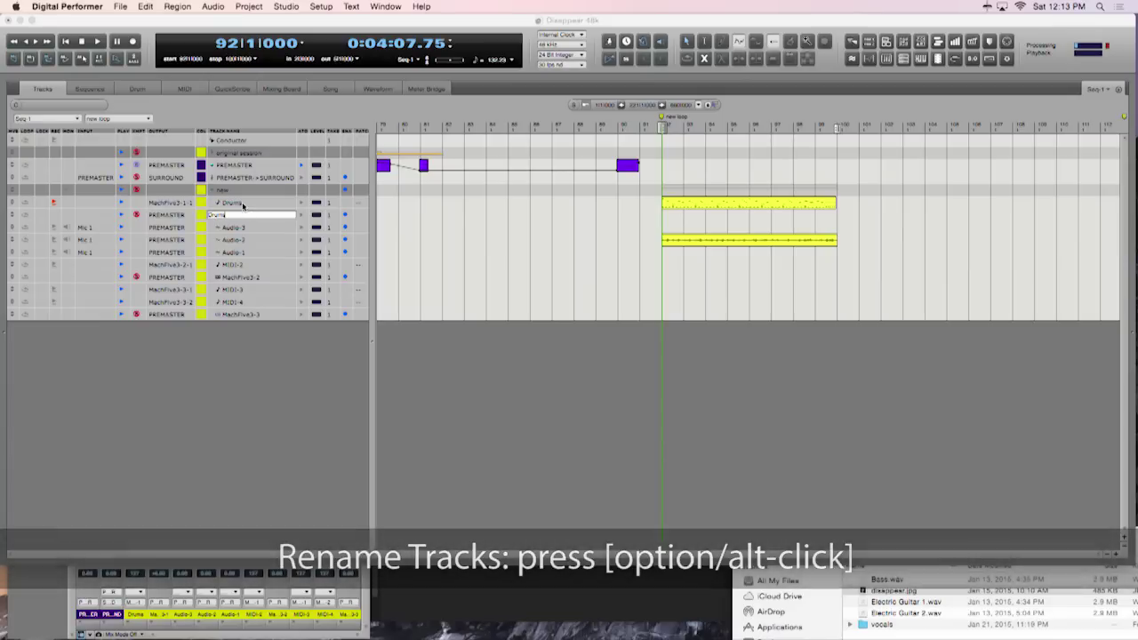
{"action": "key", "text": "Return"}
Colour both Drums tracks dark red in a single change
{"action": "left_click_drag", "start_coordinate": [243, 204], "coordinate": [246, 217]}
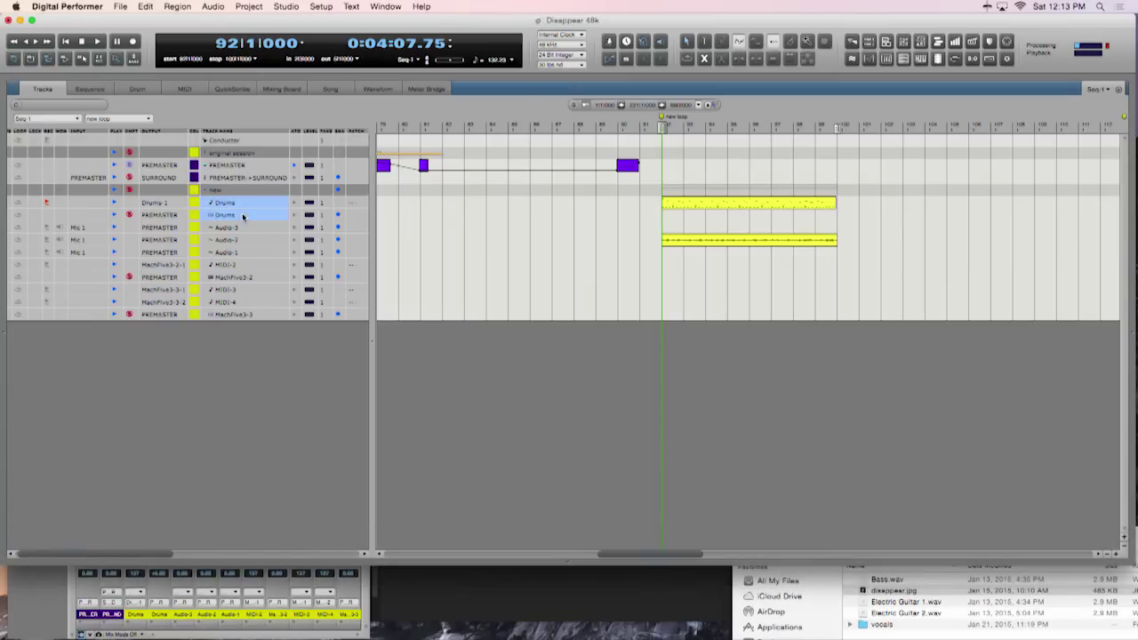
{"action": "left_click", "coordinate": [196, 207]}
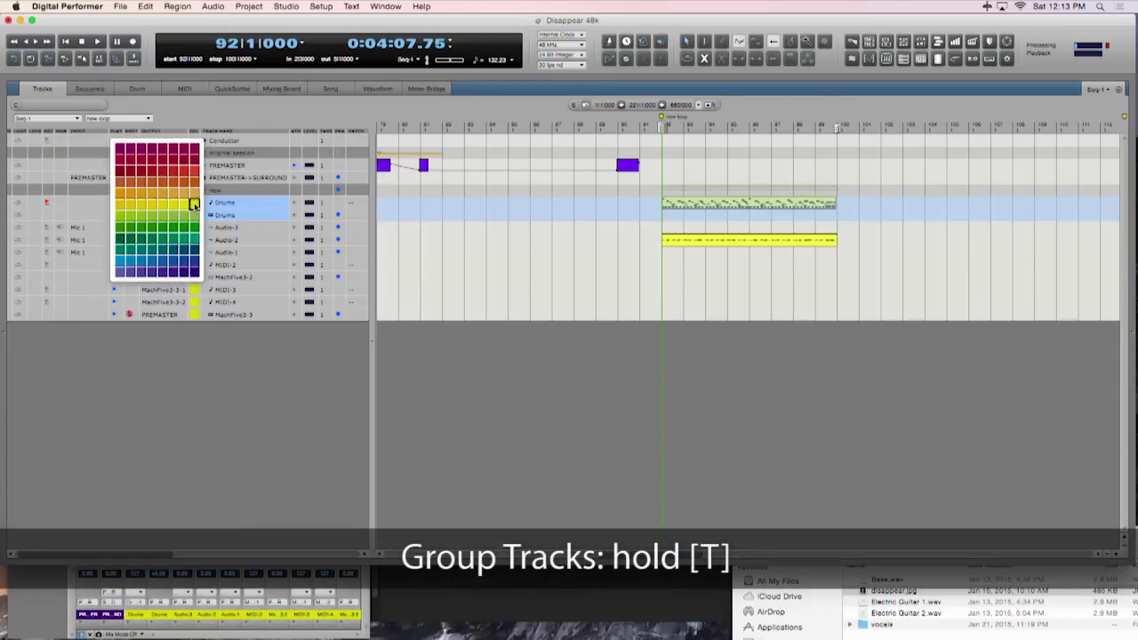
{"action": "left_click", "coordinate": [120, 176]}
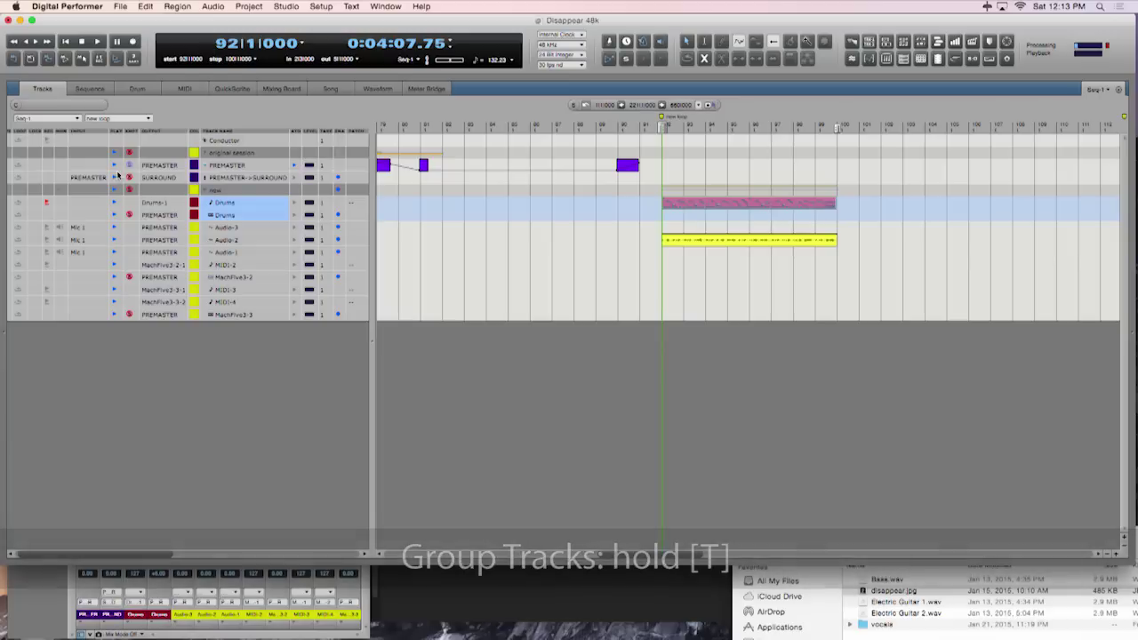
Rename the Audio-2 track to Electric Guitar 1 and colour it green
{"action": "double_click", "coordinate": [233, 241]}
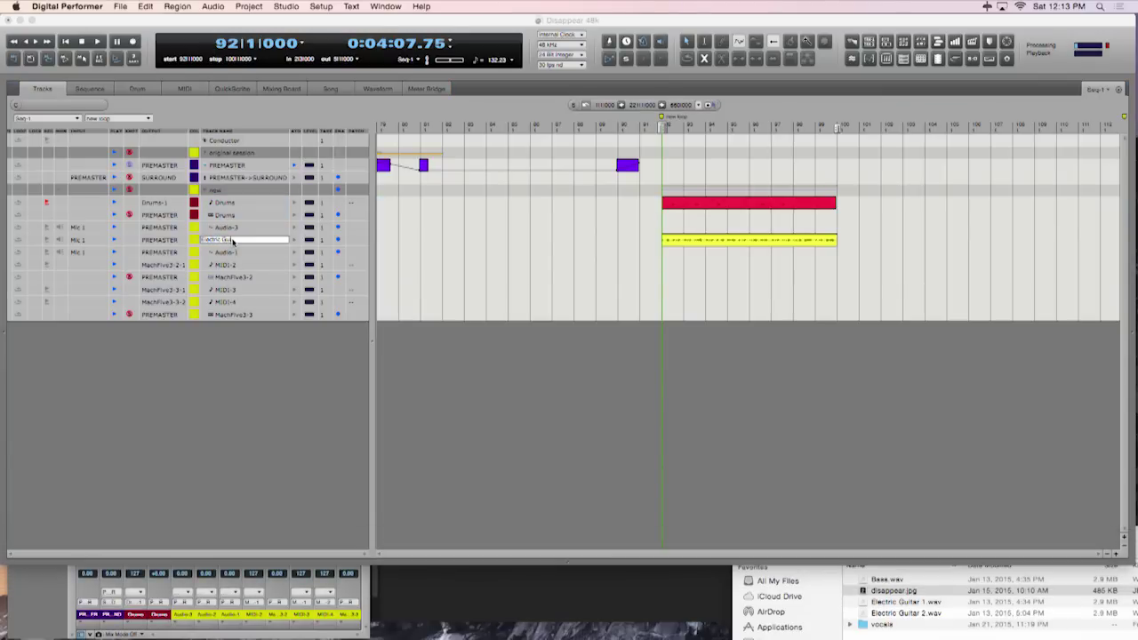
{"action": "key", "text": "Return"}
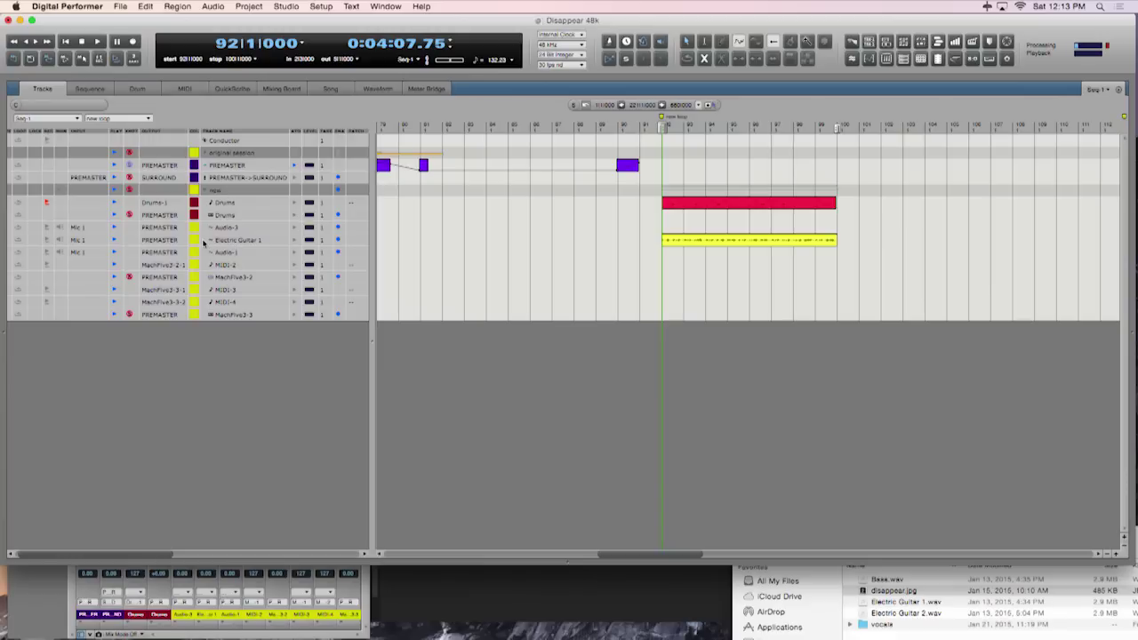
{"action": "left_click", "coordinate": [194, 240]}
{"action": "left_click", "coordinate": [122, 265]}
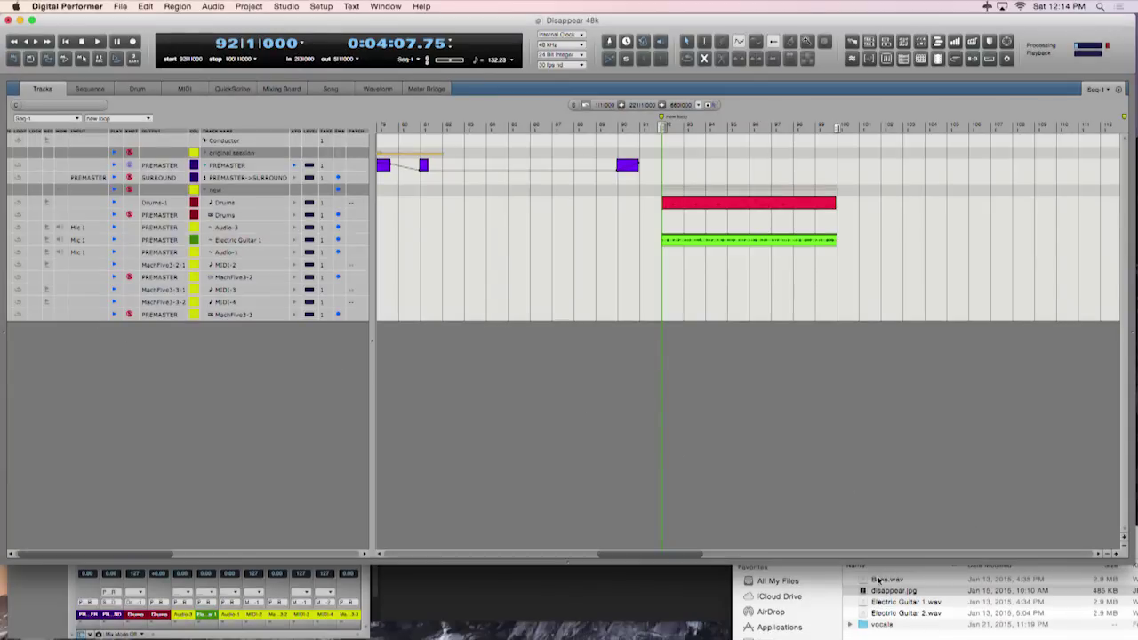
Import Bass.wav onto the Audio-3 track at the start of the new loop section and play it soloed
{"action": "left_click_drag", "start_coordinate": [880, 581], "coordinate": [678, 232]}
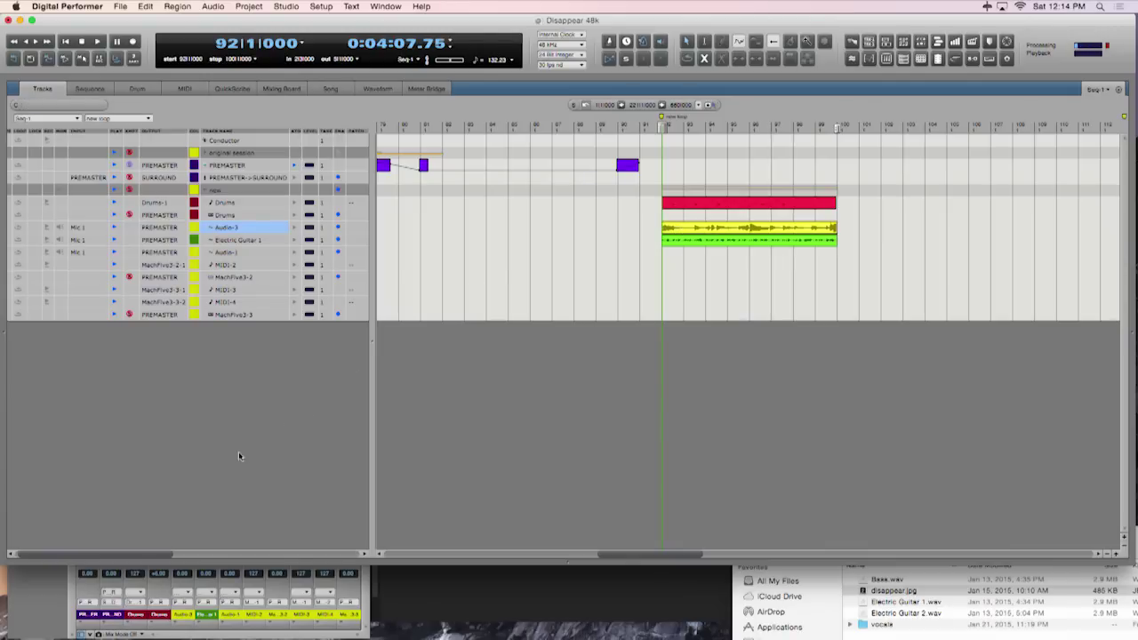
{"action": "left_click", "coordinate": [64, 576]}
{"action": "left_click", "coordinate": [192, 381]}
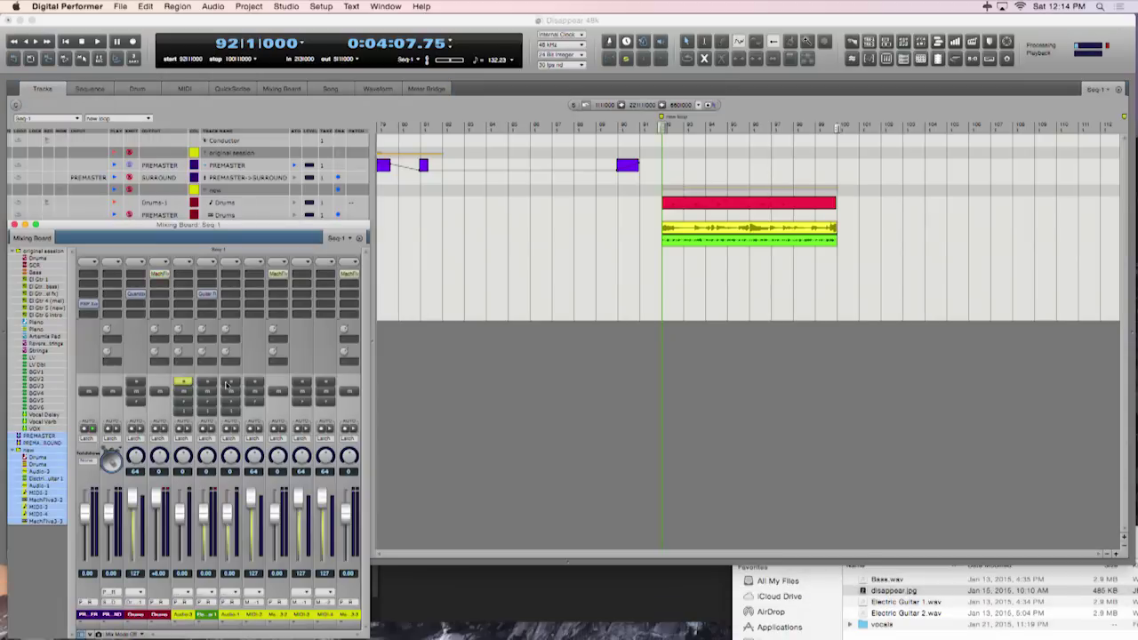
{"action": "key", "text": "space"}
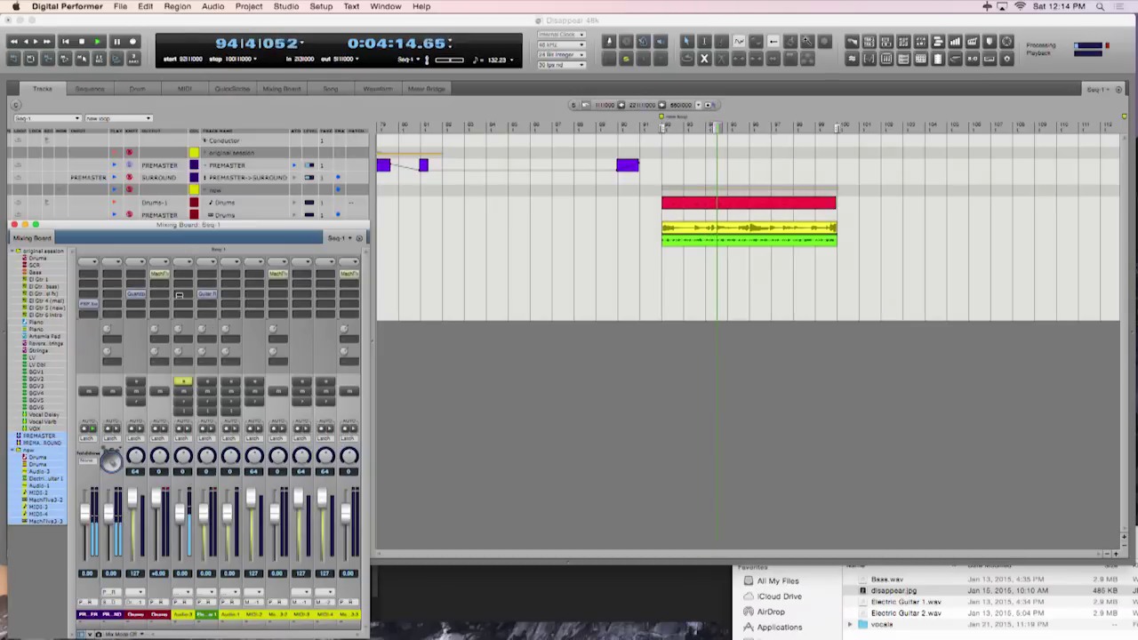
Insert MW Leveler in the third effect slot of the Audio-3 track and load its Bass Rider preset
{"action": "left_click", "coordinate": [181, 296]}
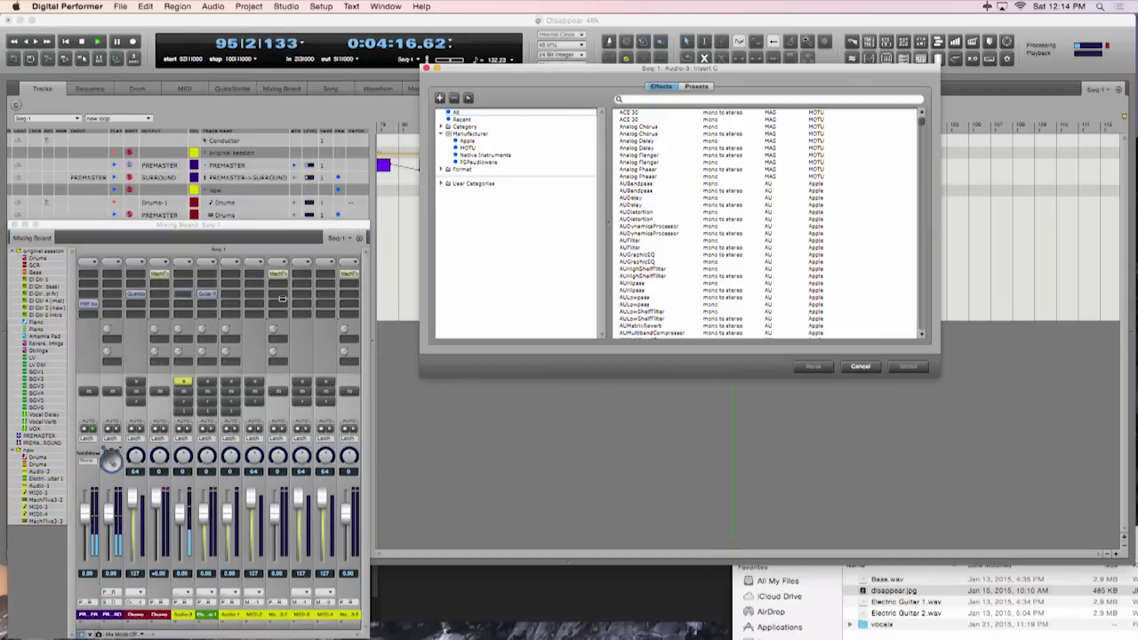
{"action": "type", "text": "level"}
{"action": "key", "text": "Return"}
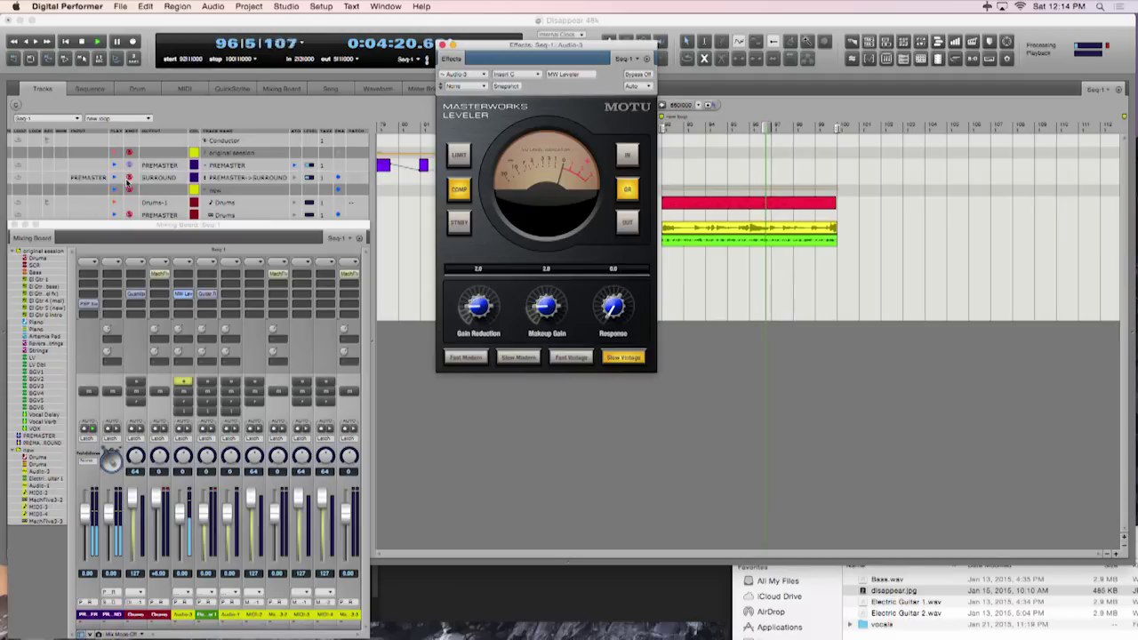
{"action": "left_click", "coordinate": [486, 86]}
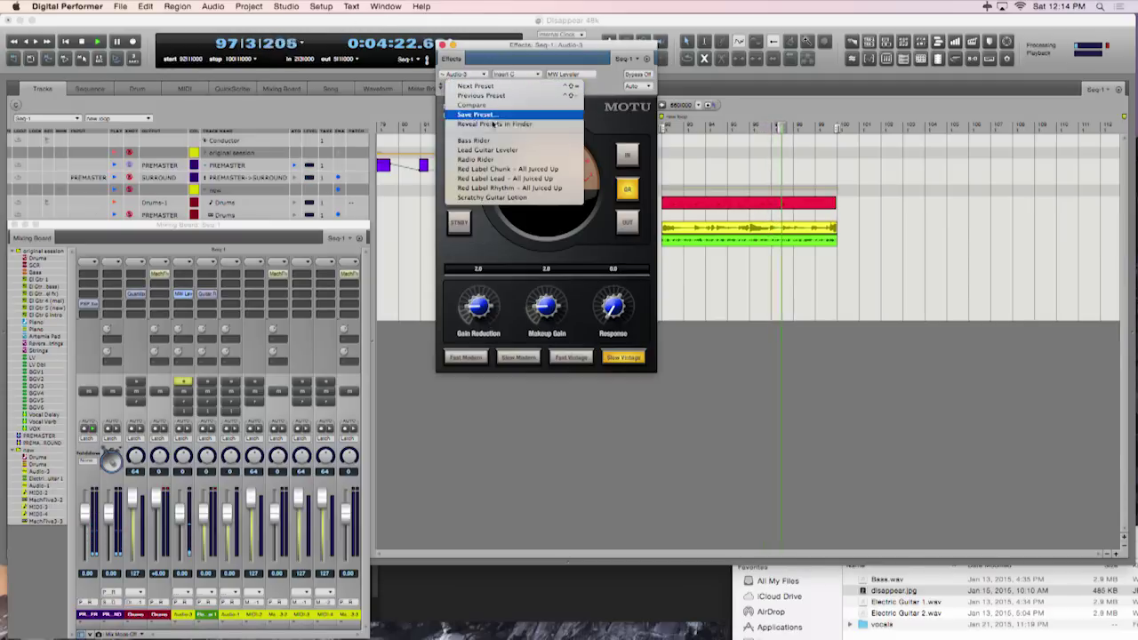
{"action": "left_click", "coordinate": [474, 142]}
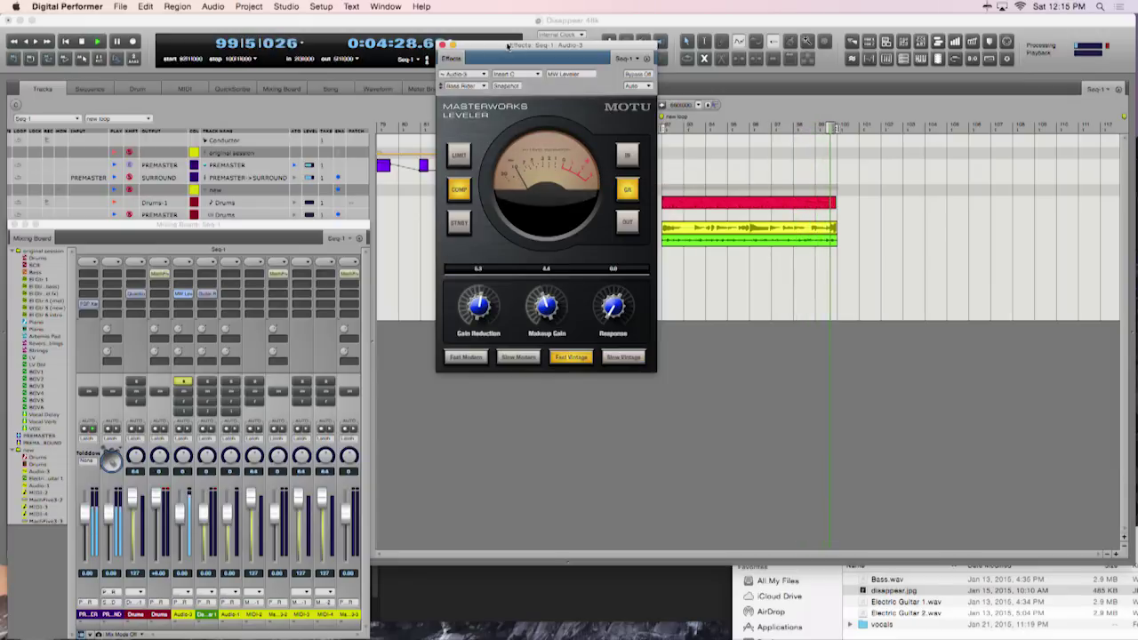
{"action": "left_click_drag", "start_coordinate": [507, 52], "coordinate": [563, 157]}
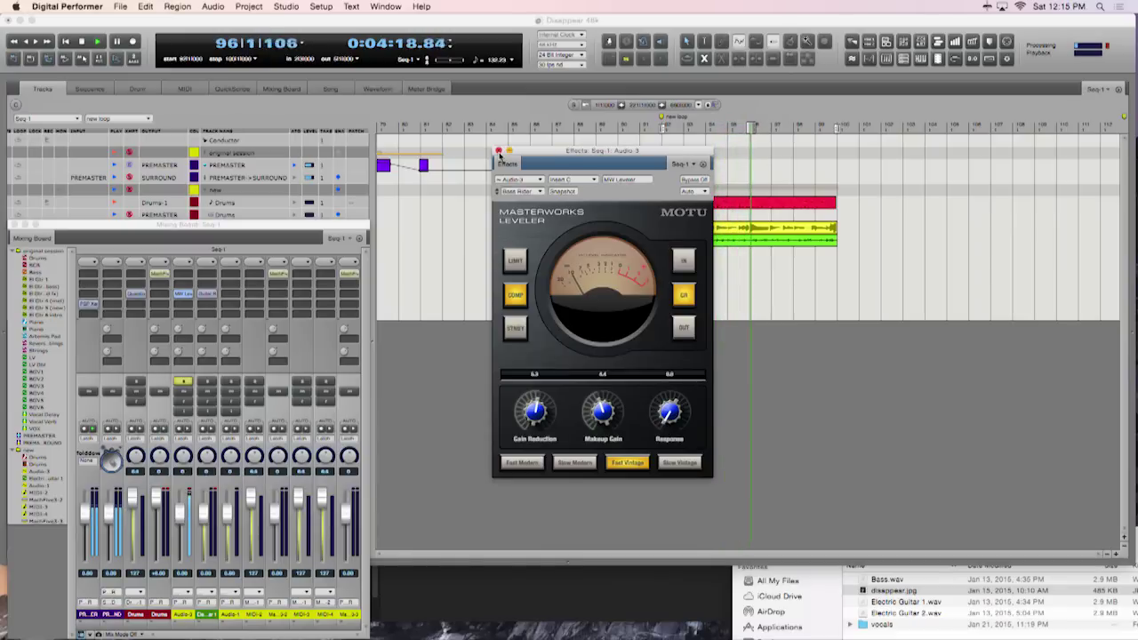
{"action": "left_click", "coordinate": [499, 152]}
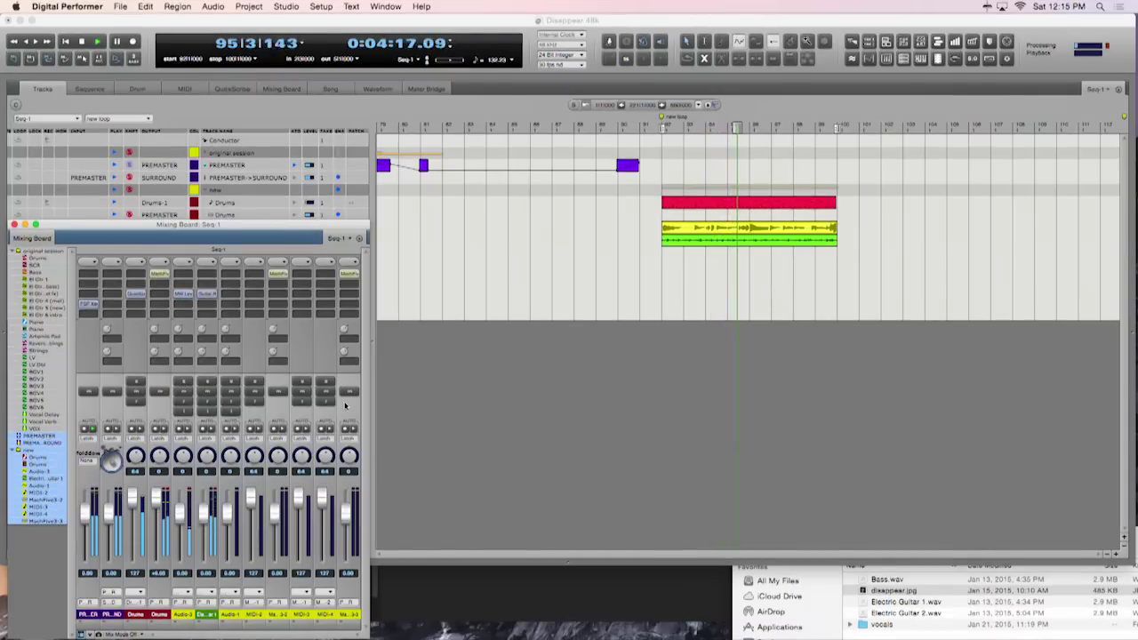
Rename the Audio-3 track to Bass and colour it orange
{"action": "left_click", "coordinate": [406, 384]}
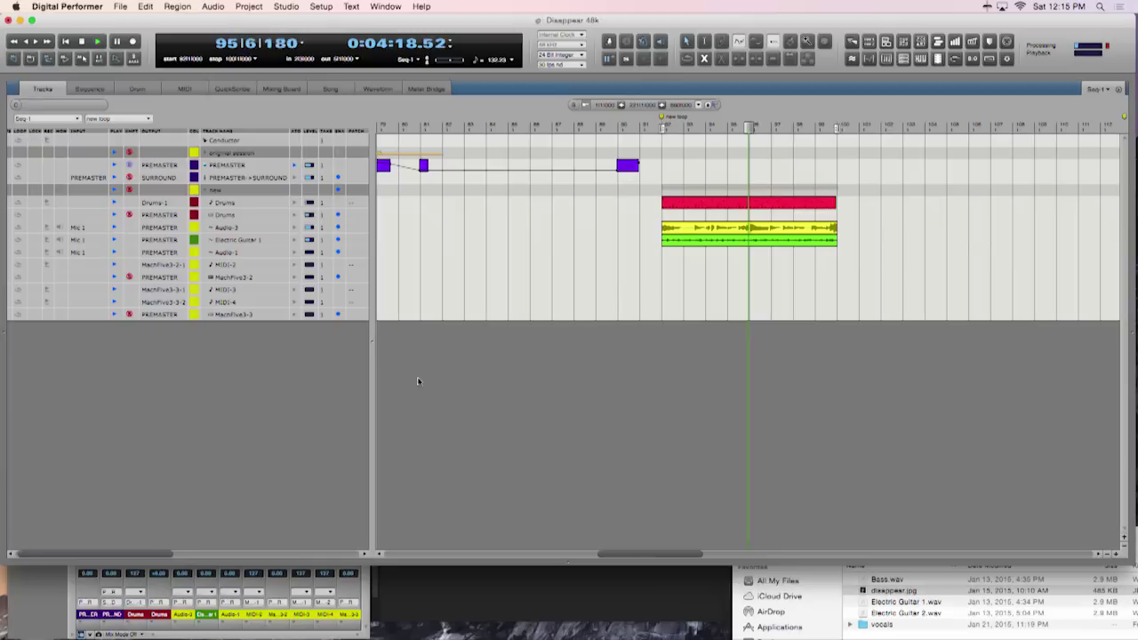
{"action": "double_click", "coordinate": [236, 228]}
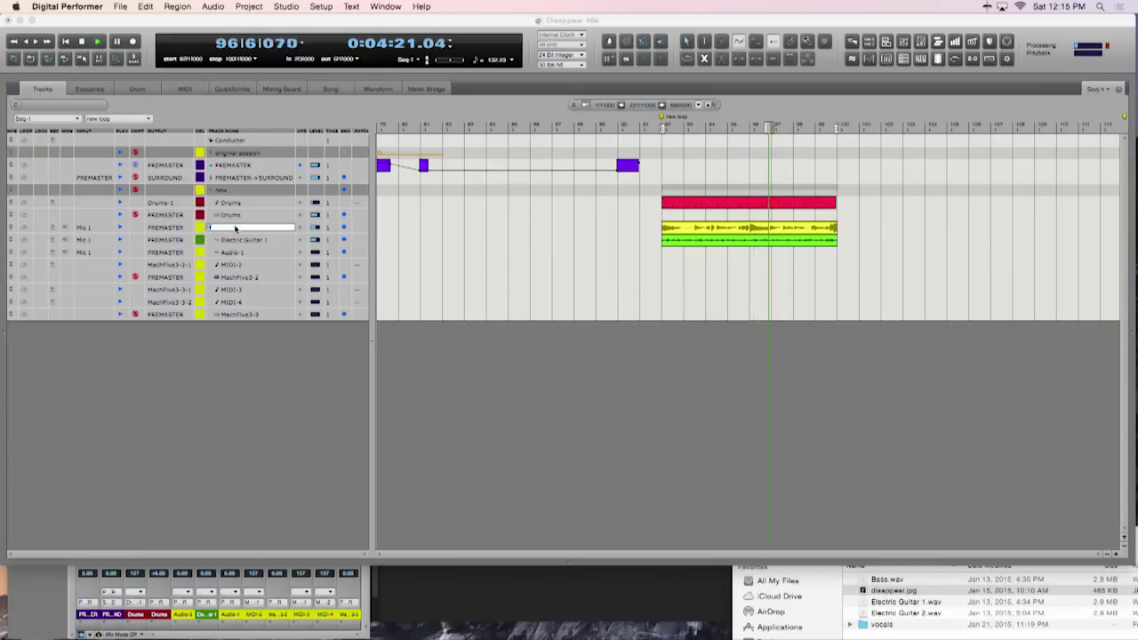
{"action": "left_click", "coordinate": [200, 228]}
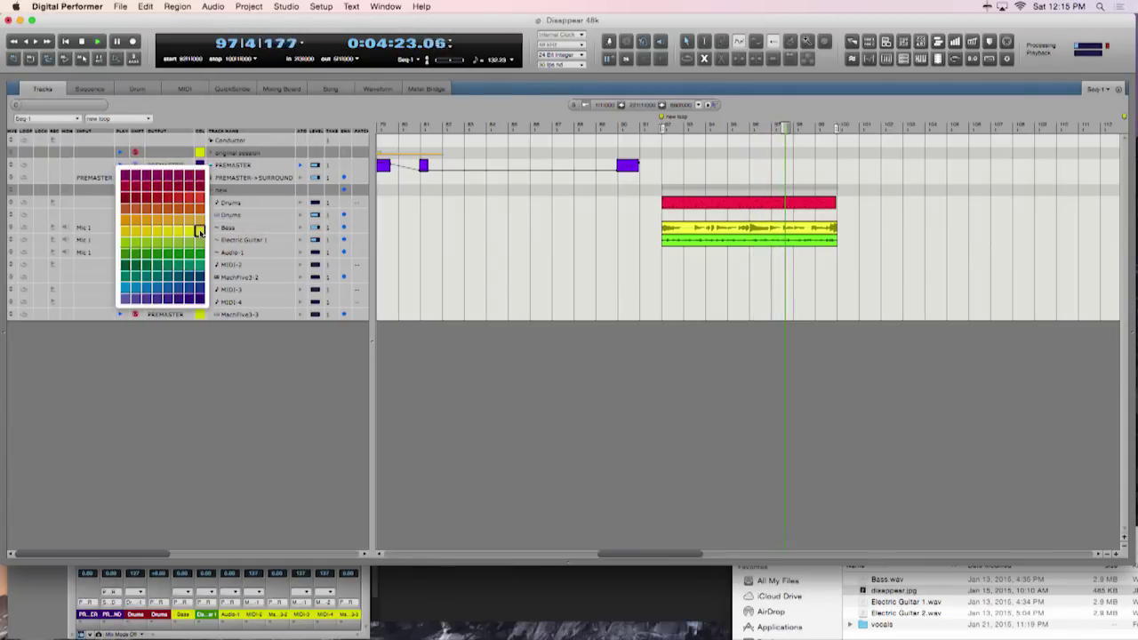
{"action": "left_click", "coordinate": [200, 214]}
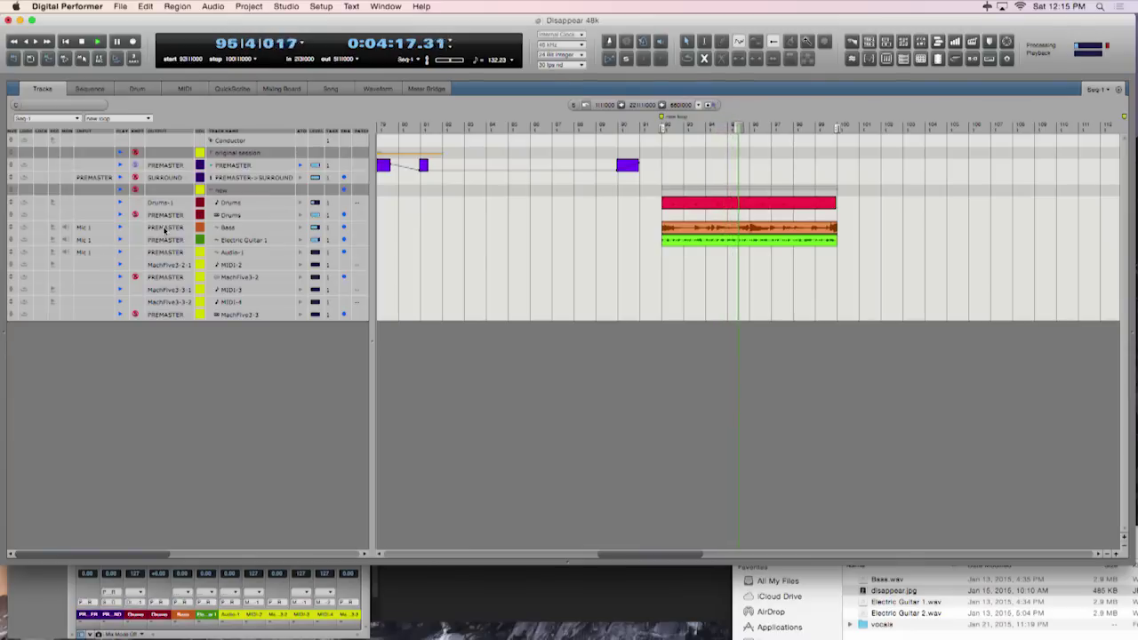
Solo the Bass and Electric Guitar 1 tracks in the mixing board
{"action": "key", "text": "shift+m"}
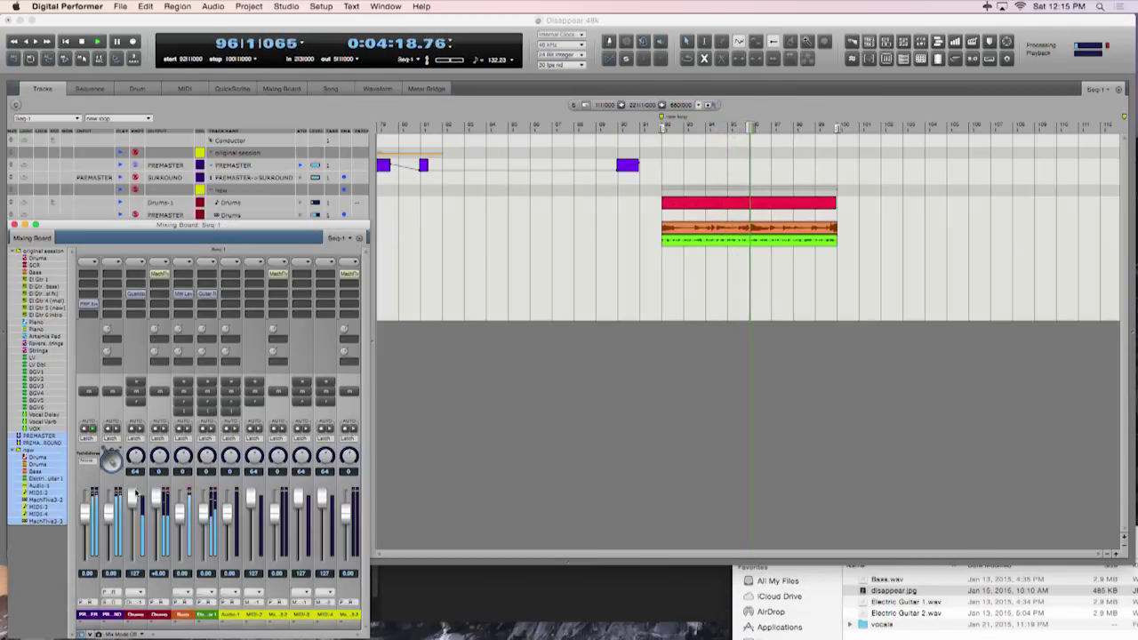
{"action": "left_click", "coordinate": [182, 383]}
{"action": "left_click", "coordinate": [207, 382]}
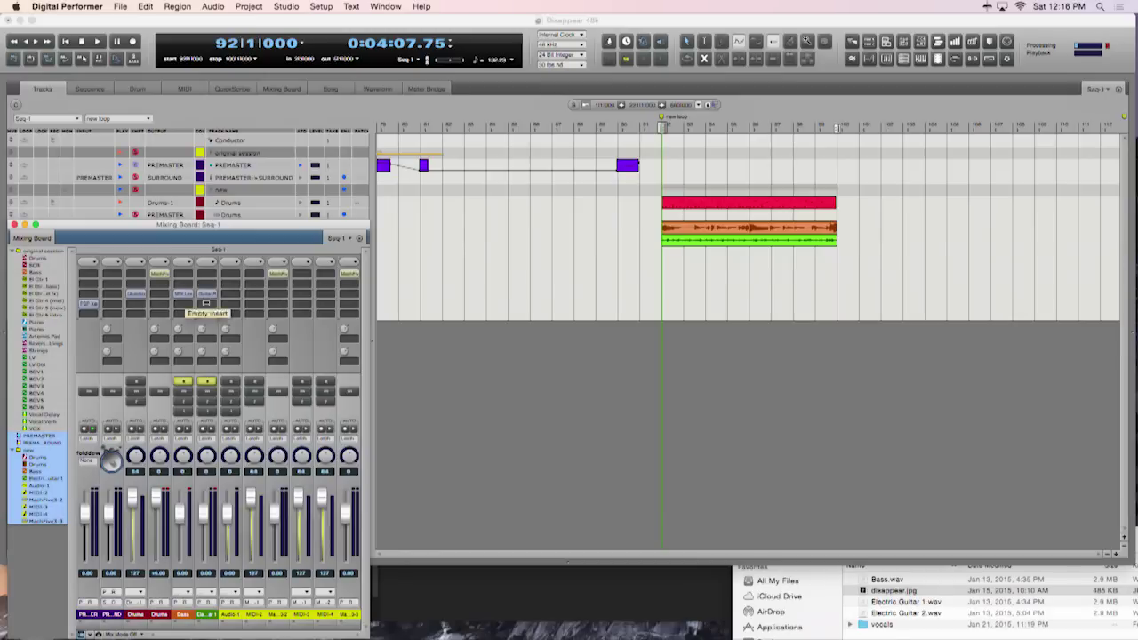
Insert MW Equalizer in the fourth effect slot of Electric Guitar 1 and enable its low-cut filter at 73 Hz
{"action": "left_click", "coordinate": [203, 615]}
{"action": "left_click", "coordinate": [206, 305]}
{"action": "type", "text": "mw eq"}
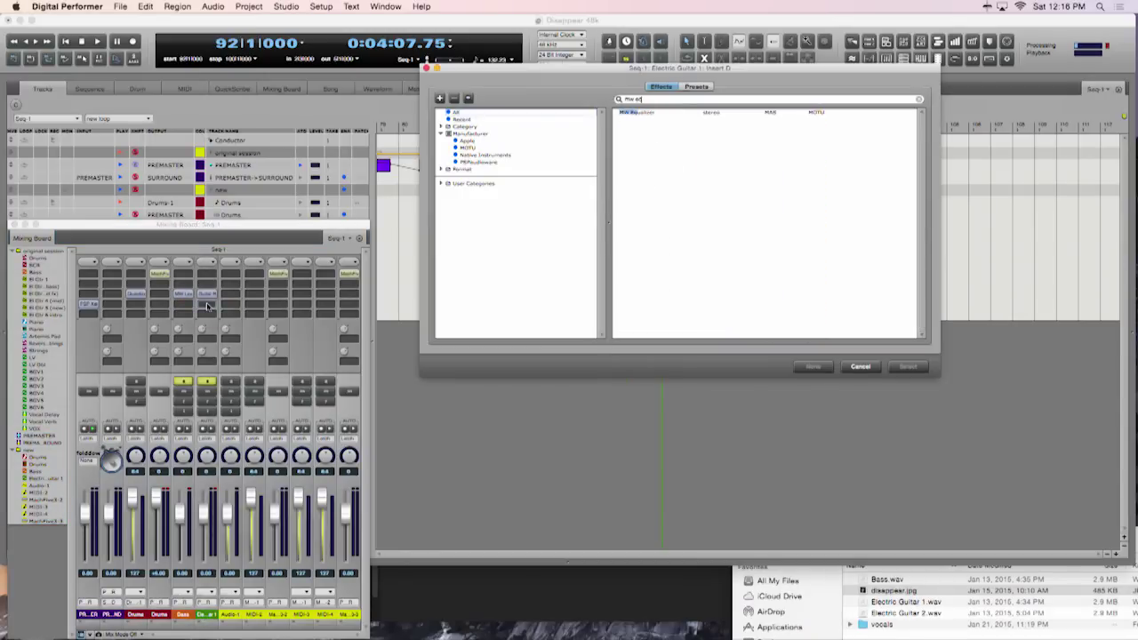
{"action": "key", "text": "Return"}
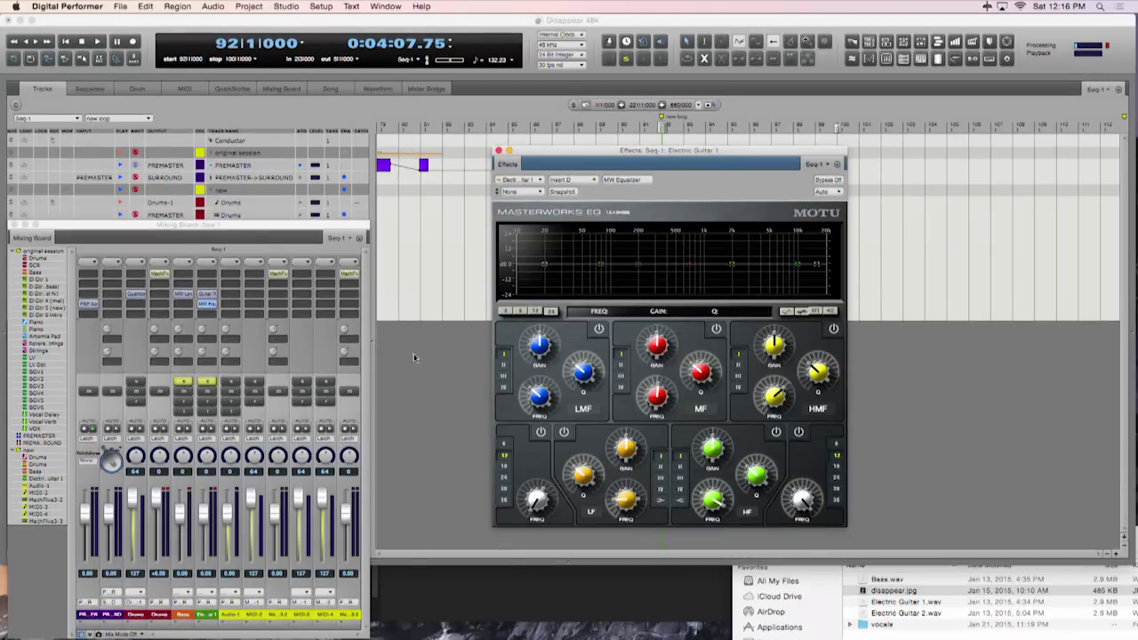
{"action": "left_click", "coordinate": [540, 433]}
{"action": "left_click_drag", "start_coordinate": [537, 499], "coordinate": [537, 474]}
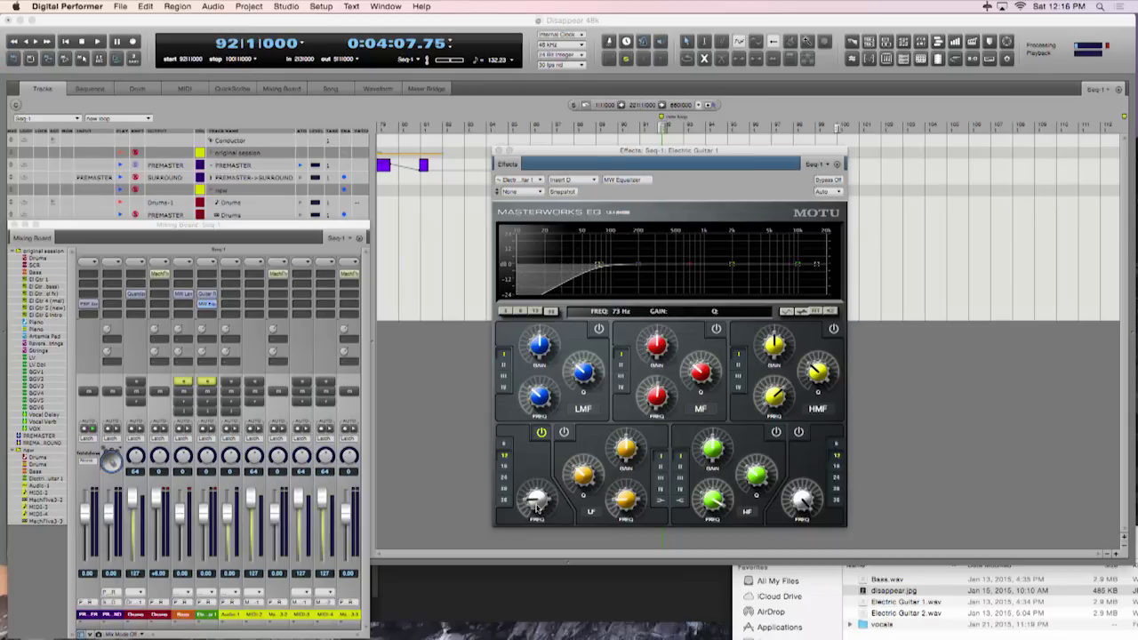
Play the loop and compare Bass alone, Electric Guitar 1 alone, and both tracks soloed together
{"action": "left_click", "coordinate": [188, 380]}
{"action": "key", "text": "space"}
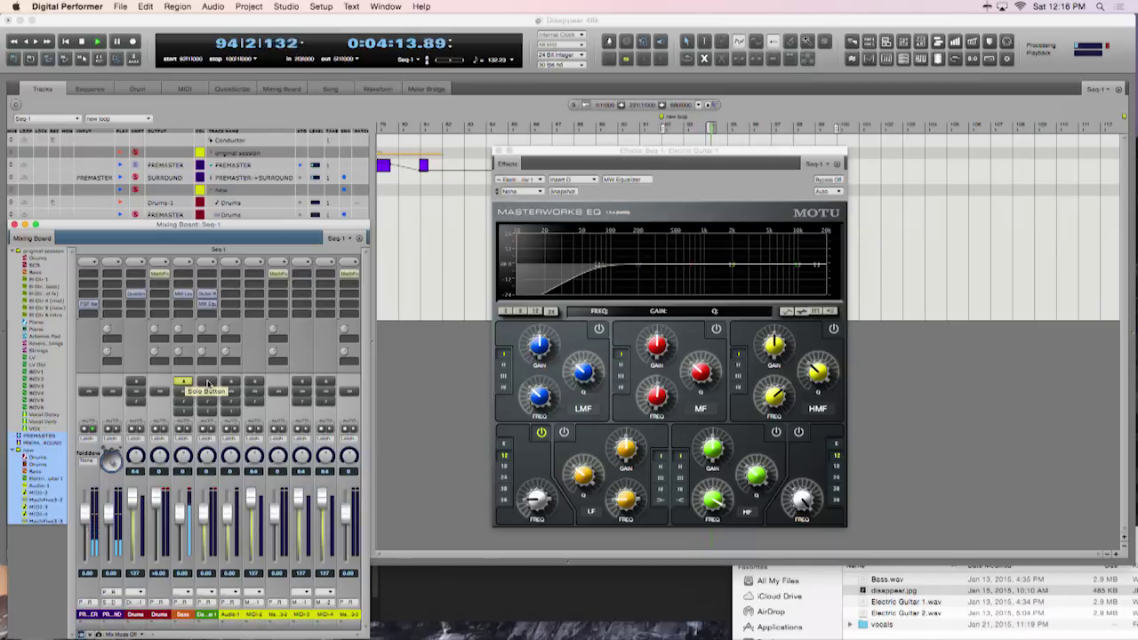
{"action": "left_click", "coordinate": [208, 384]}
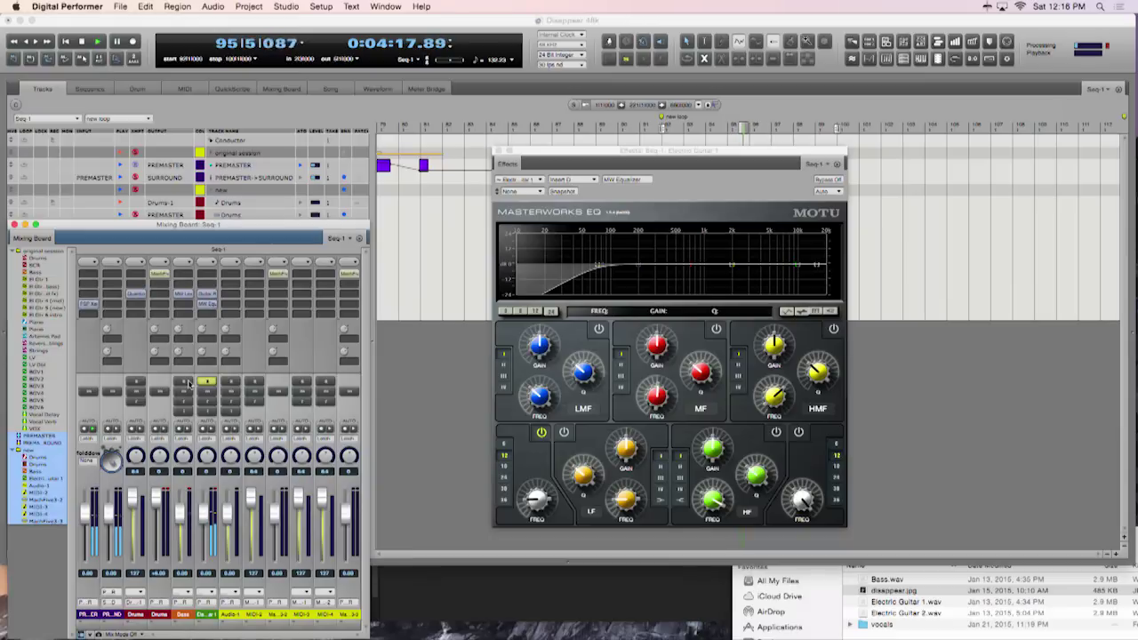
{"action": "left_click", "coordinate": [186, 383]}
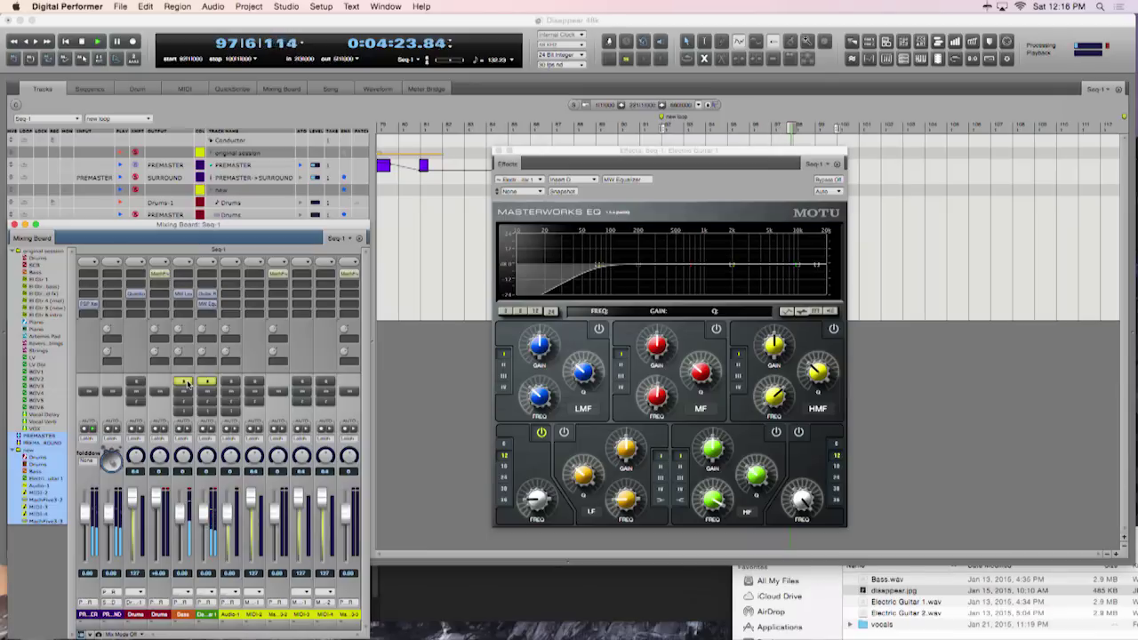
Unsolo the Bass and Electric Guitar 1 tracks, then close the equalizer and mixing board windows
{"action": "left_click", "coordinate": [202, 383]}
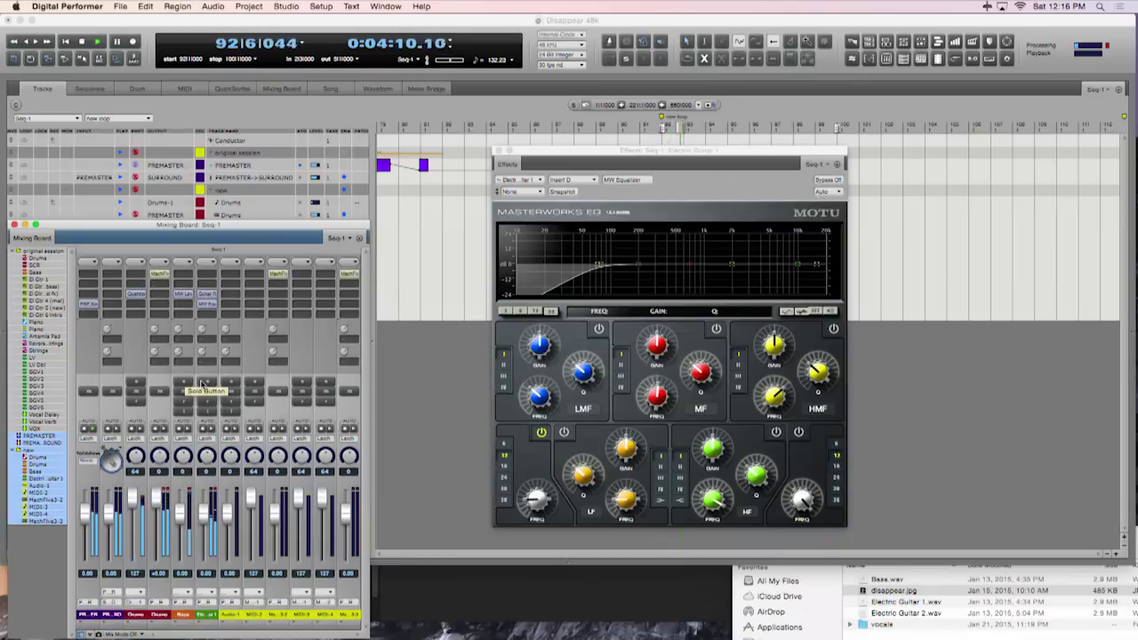
{"action": "left_click", "coordinate": [499, 152]}
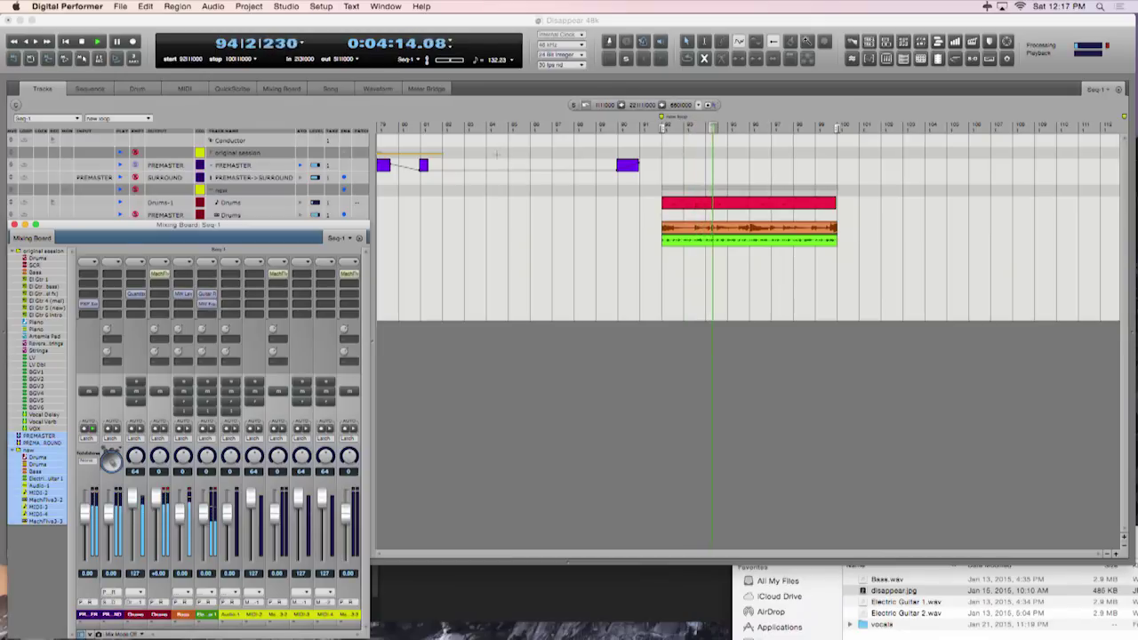
{"action": "left_click", "coordinate": [15, 225]}
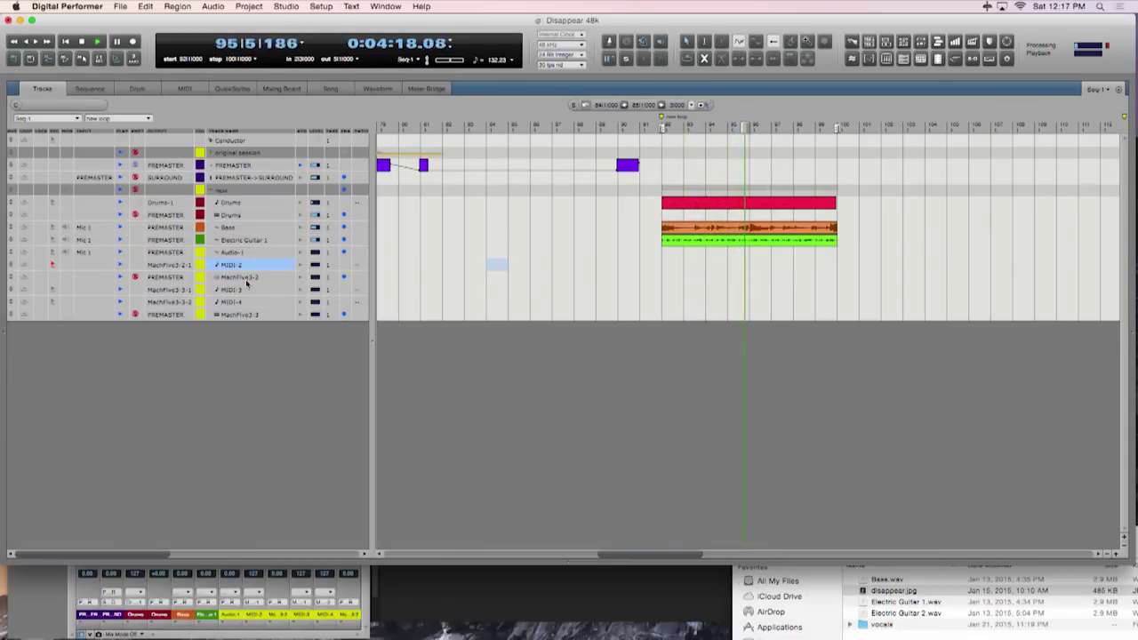
Load Real Detuned Piano from the Universal Loops & Instruments acoustic pianos into the first part of MachFive3-2, and close the instrument window
{"action": "double_click", "coordinate": [246, 279]}
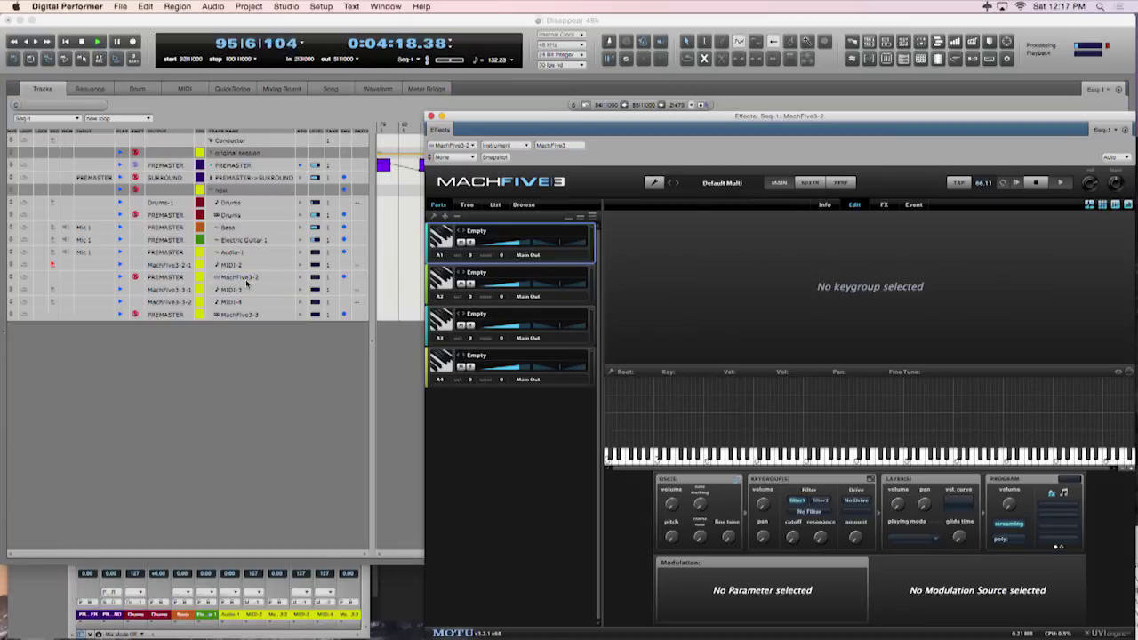
{"action": "double_click", "coordinate": [478, 233]}
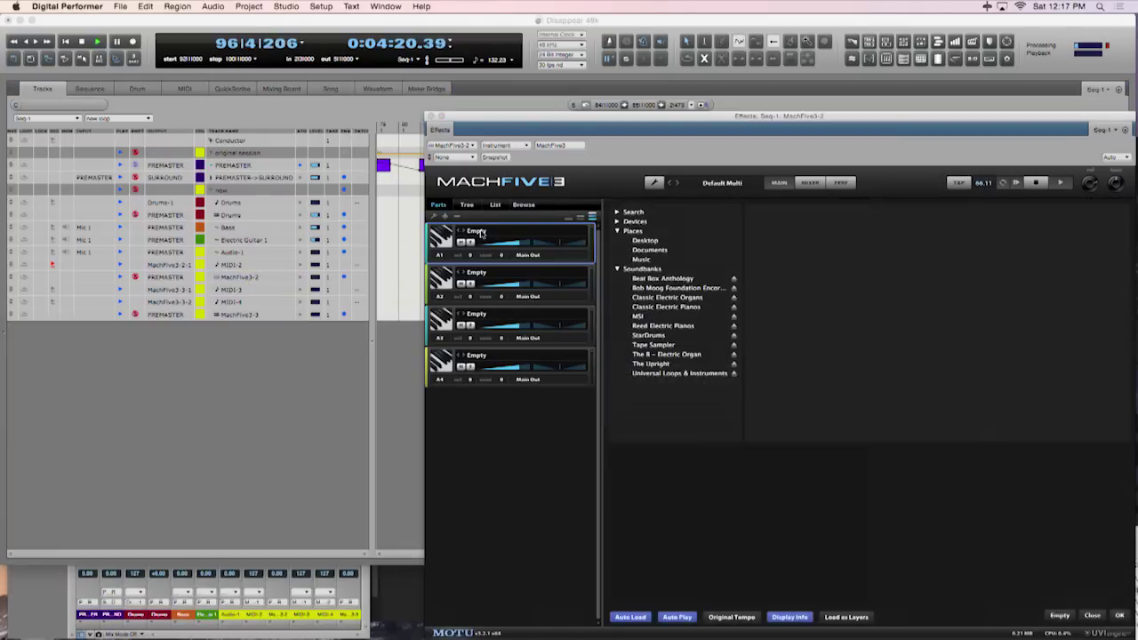
{"action": "left_click", "coordinate": [670, 375]}
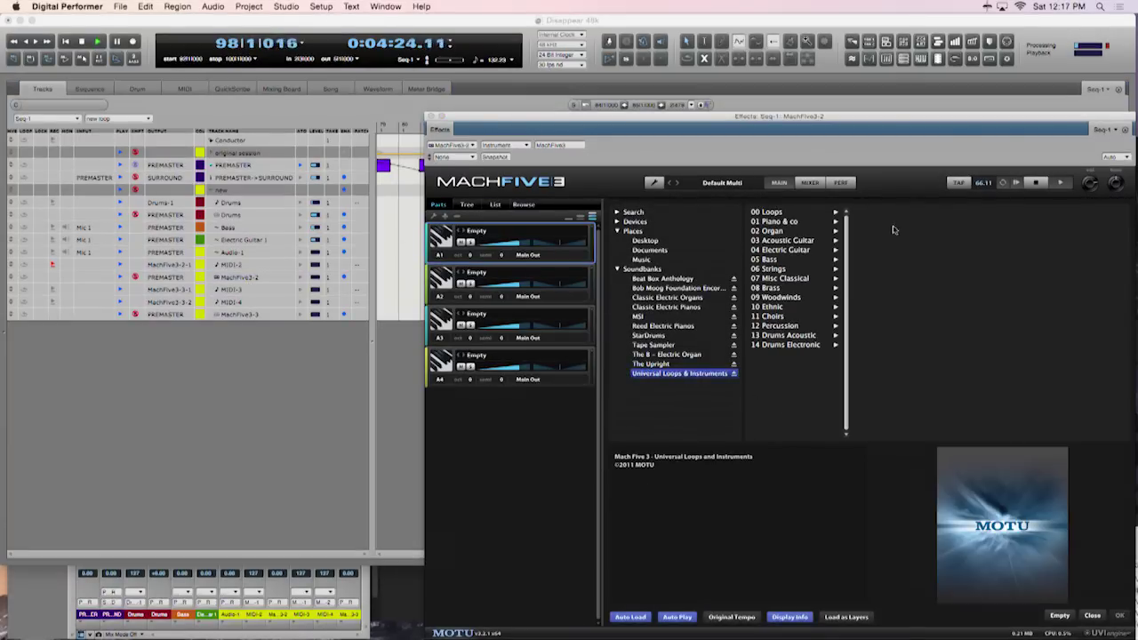
{"action": "left_click", "coordinate": [775, 222]}
{"action": "left_click", "coordinate": [878, 213]}
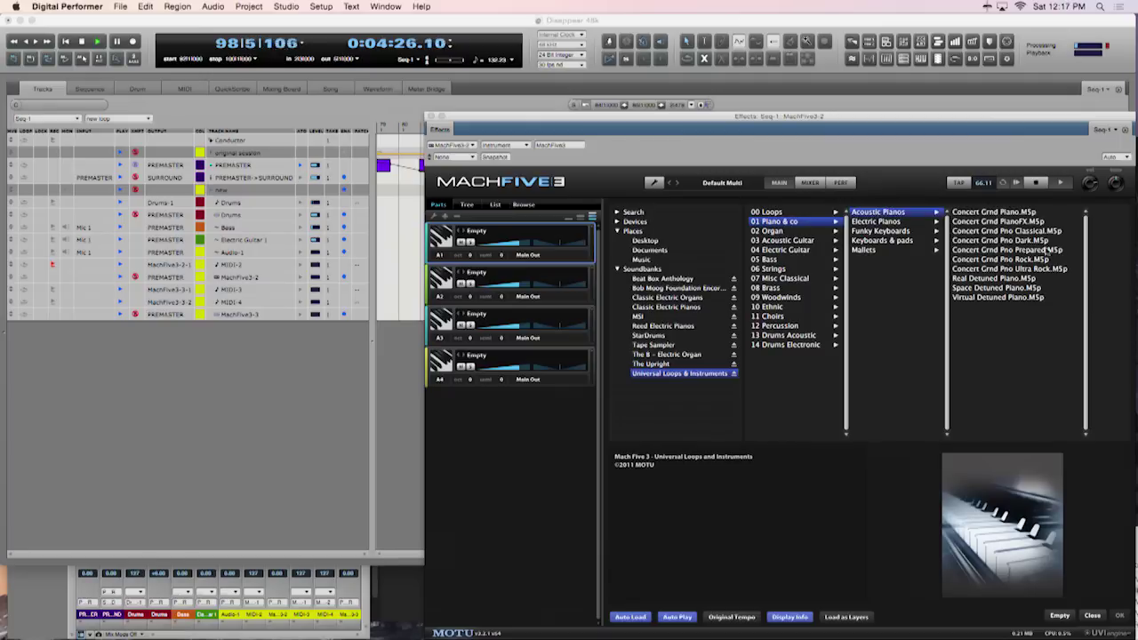
{"action": "left_click", "coordinate": [982, 280]}
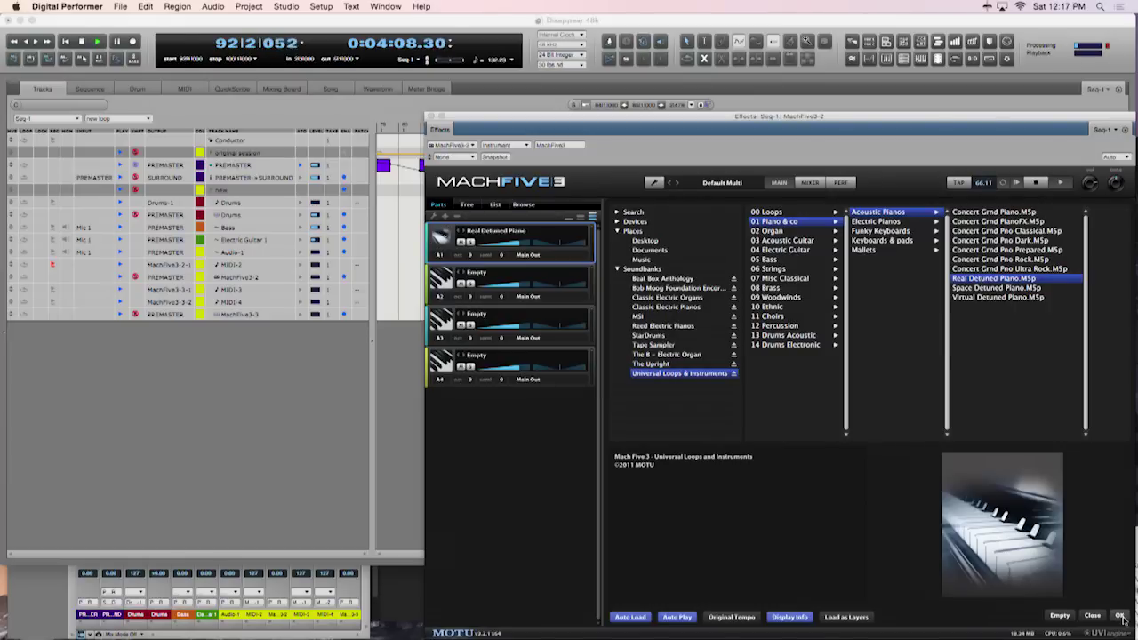
{"action": "left_click", "coordinate": [1120, 617]}
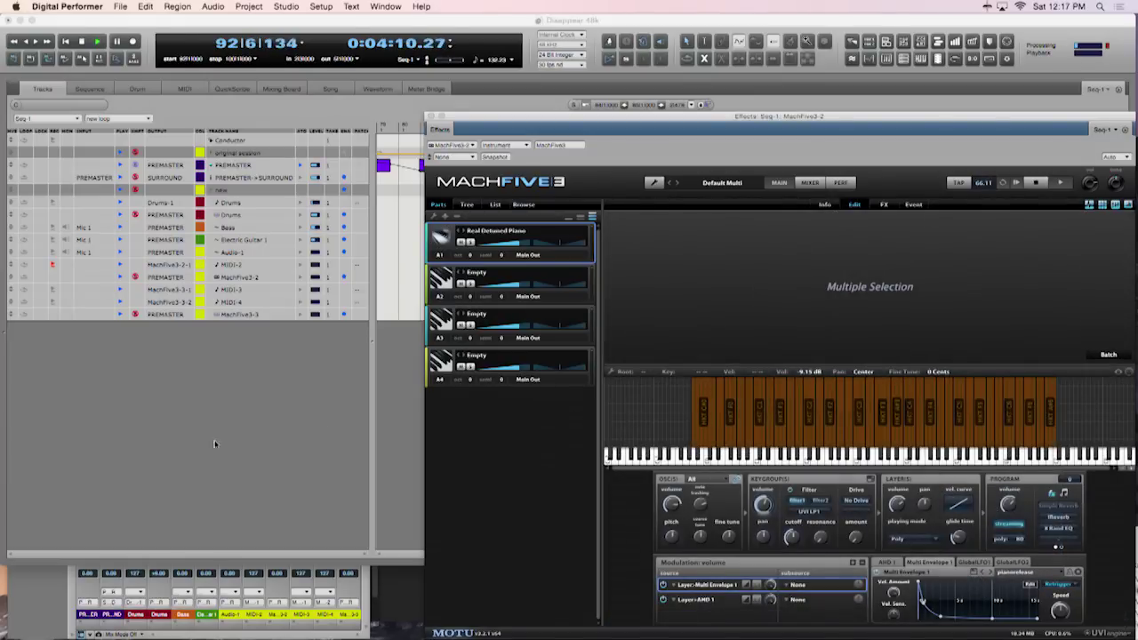
{"action": "key", "text": "super+w"}
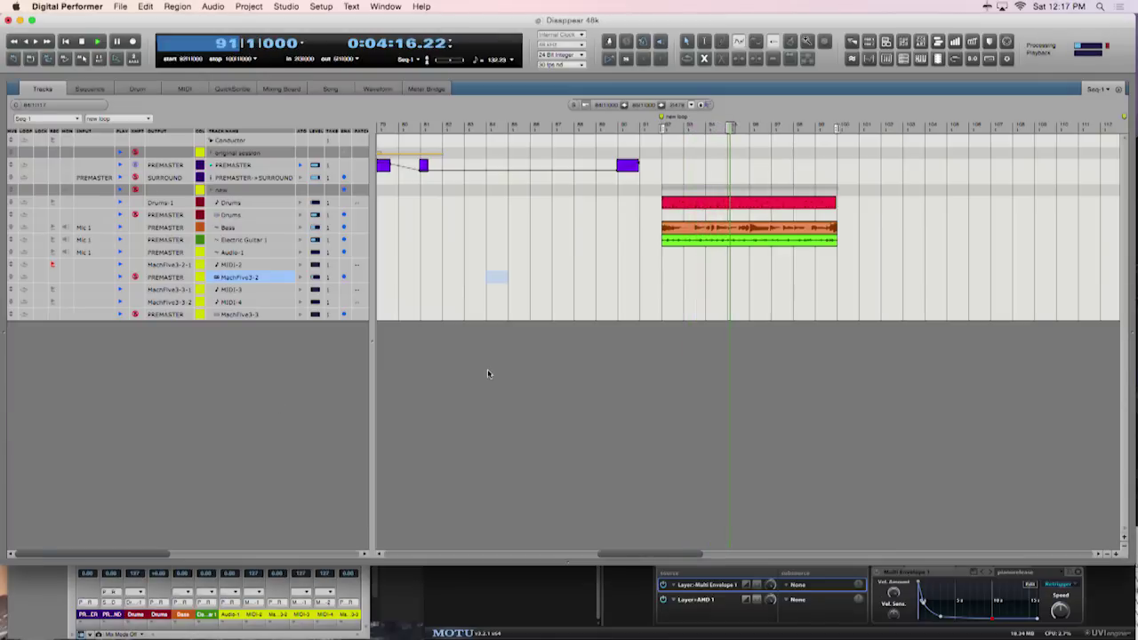
Record a piano part across the loop on the MIDI-2 track and quantize its notes
{"action": "key", "text": "3"}
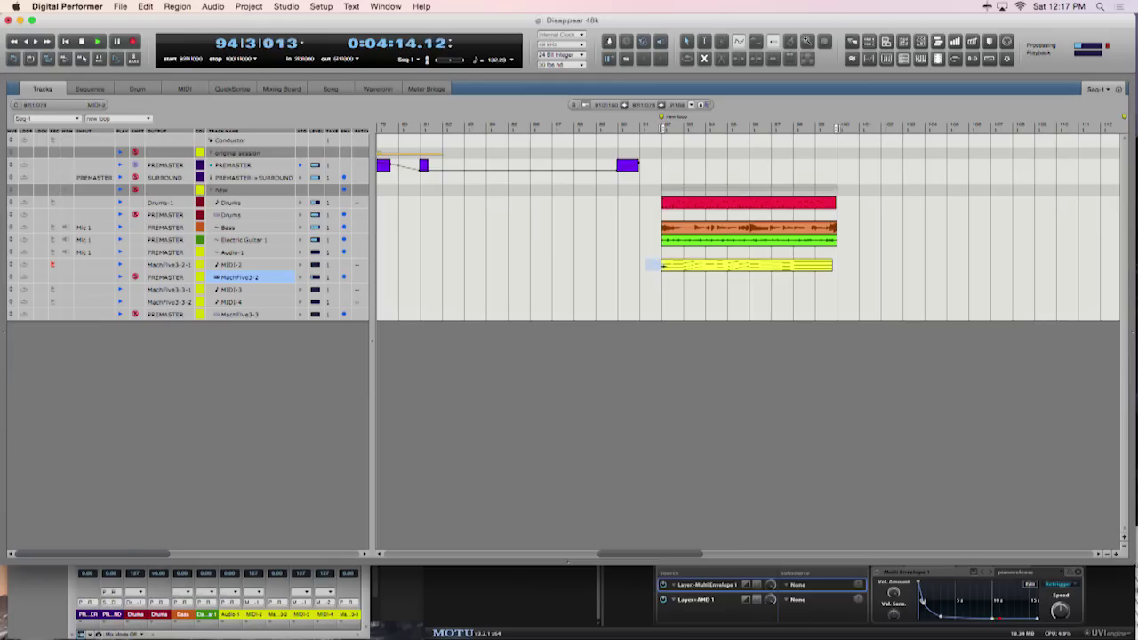
{"action": "left_click", "coordinate": [663, 265]}
{"action": "key", "text": "alt+0"}
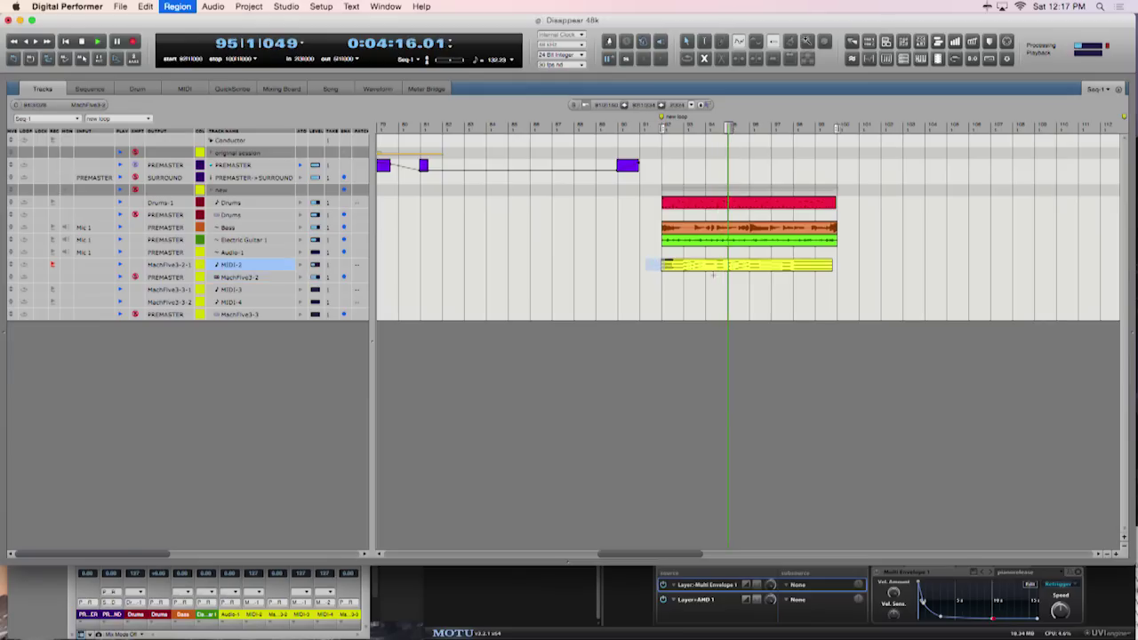
{"action": "key", "text": "Return"}
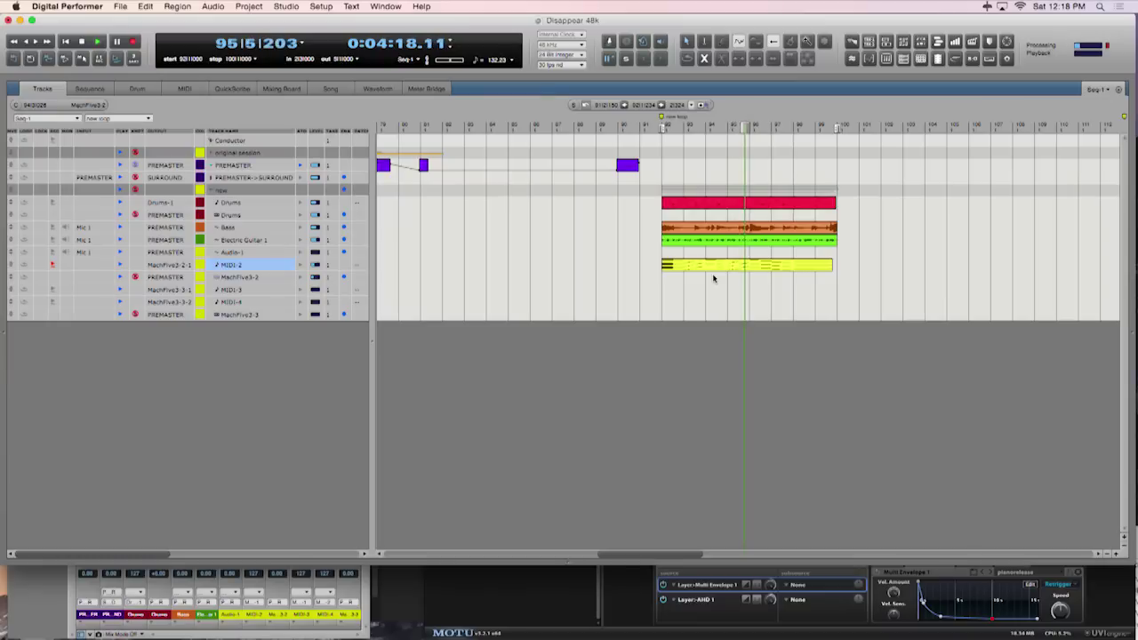
{"action": "left_click", "coordinate": [699, 291]}
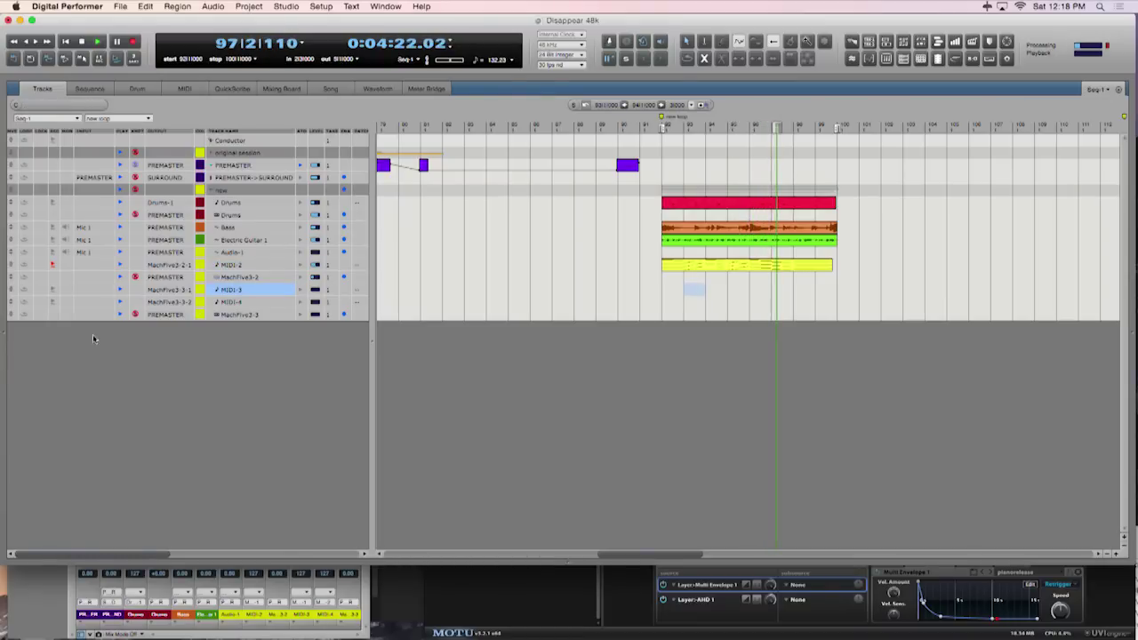
Solo the MIDI-2 track in the mixing board and disarm its recording
{"action": "key", "text": "shift+m"}
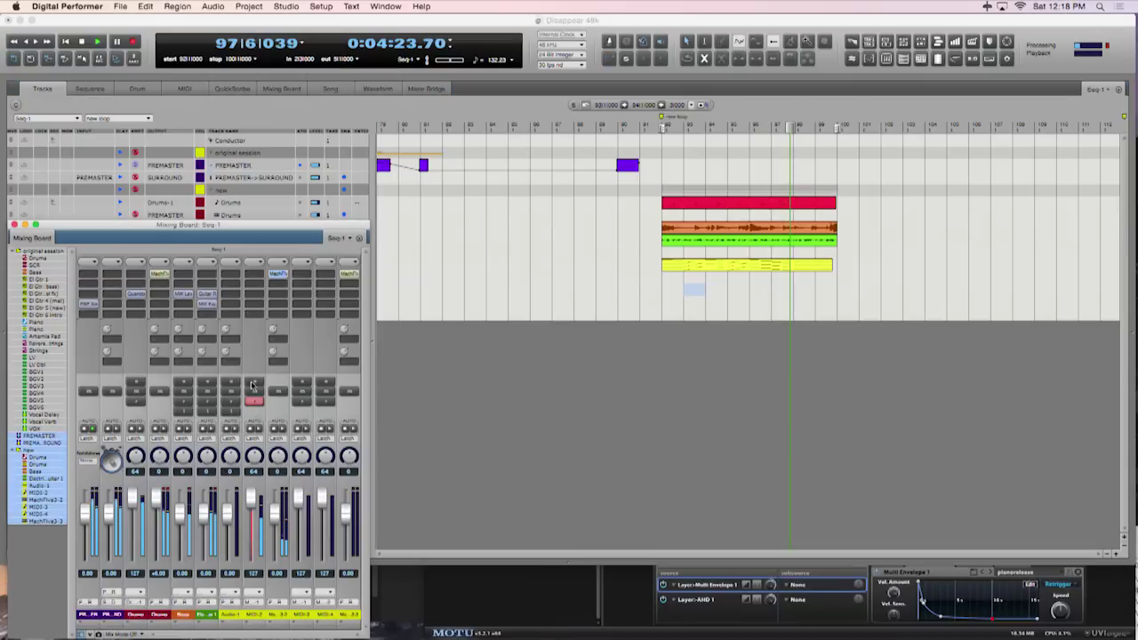
{"action": "left_click", "coordinate": [252, 383]}
{"action": "left_click", "coordinate": [254, 401]}
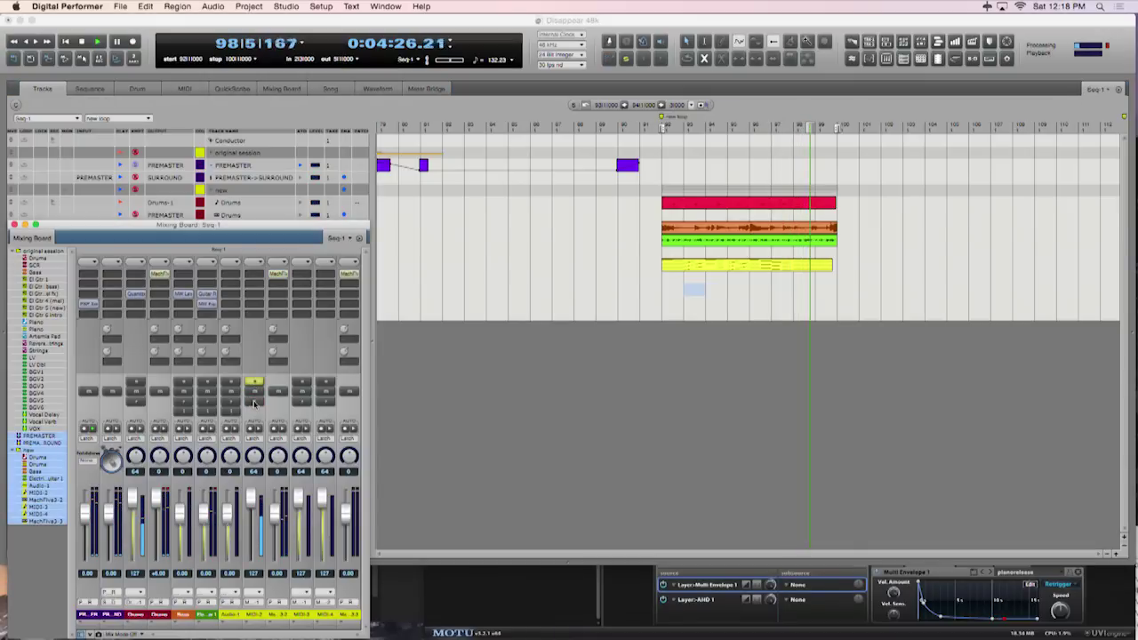
Insert PSP 85 in the third effect slot of MachFive3-2 and close its window
{"action": "left_click", "coordinate": [279, 293]}
{"action": "type", "text": "85"}
{"action": "key", "text": "Down"}
{"action": "key", "text": "Return"}
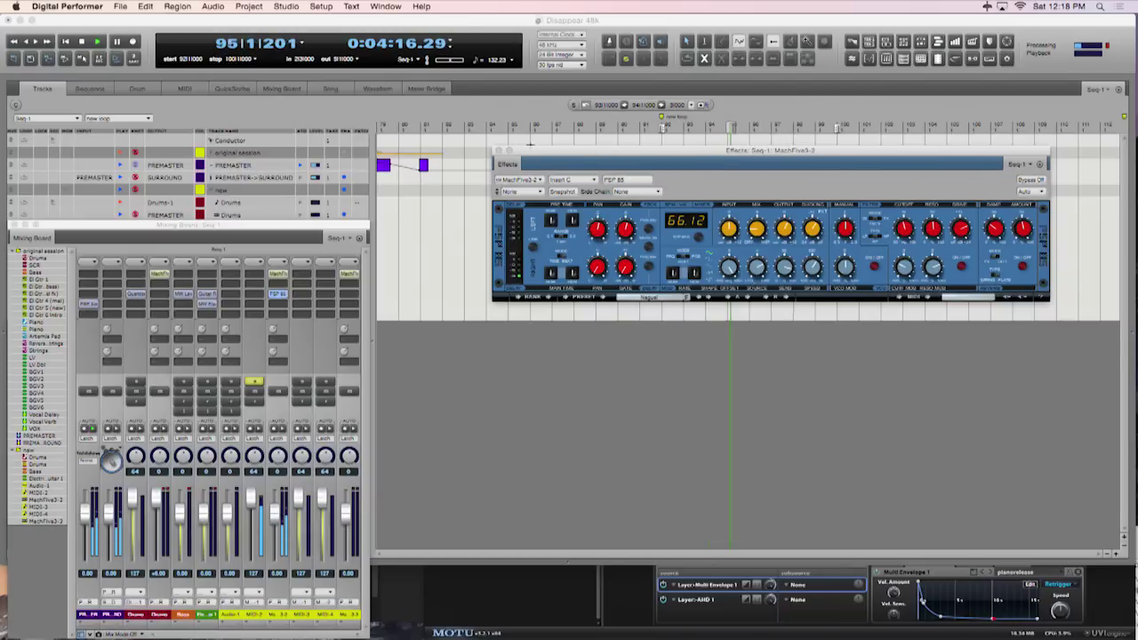
{"action": "left_click", "coordinate": [498, 151]}
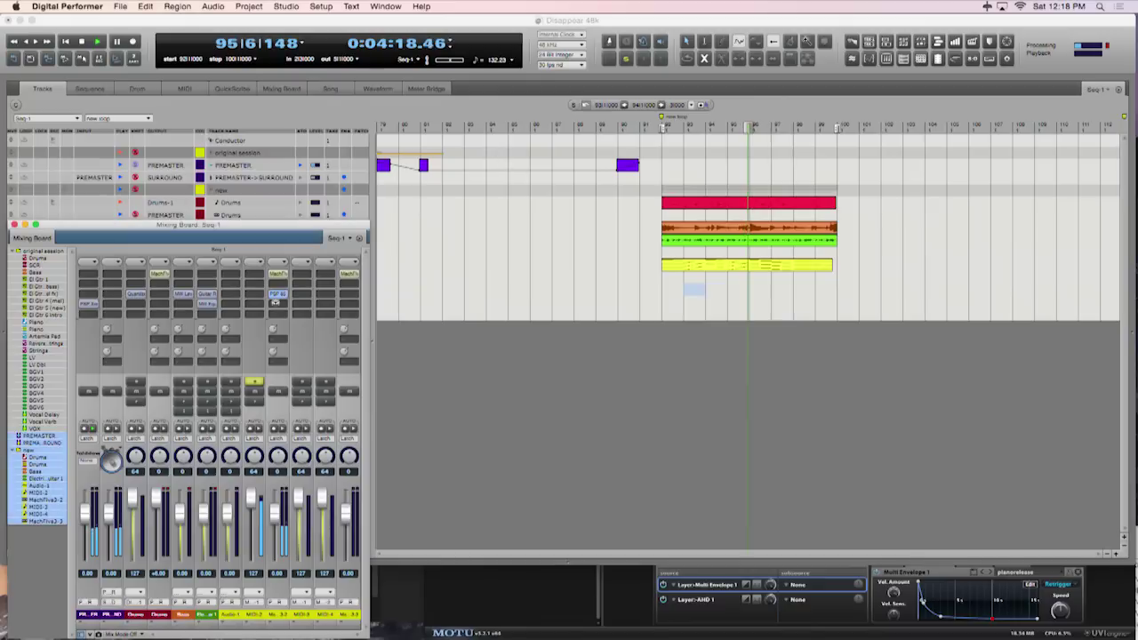
Insert MW Equalizer in the fourth effect slot of MachFive3-2, boost the HMF band by about 2.4 dB and raise its frequency
{"action": "left_click", "coordinate": [276, 305]}
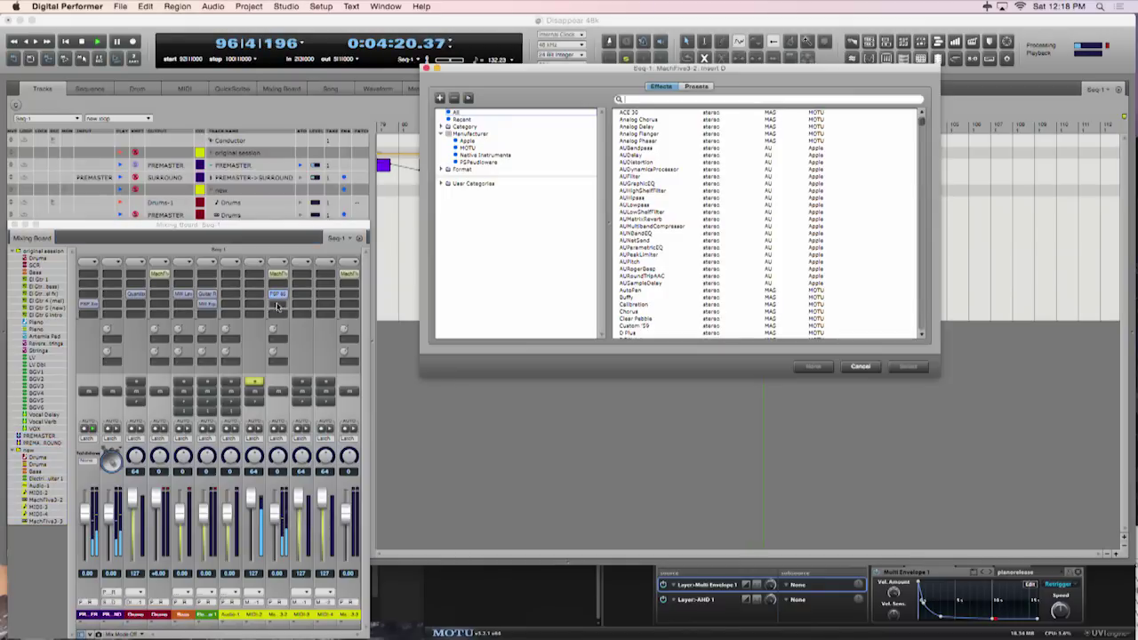
{"action": "type", "text": "mw eq"}
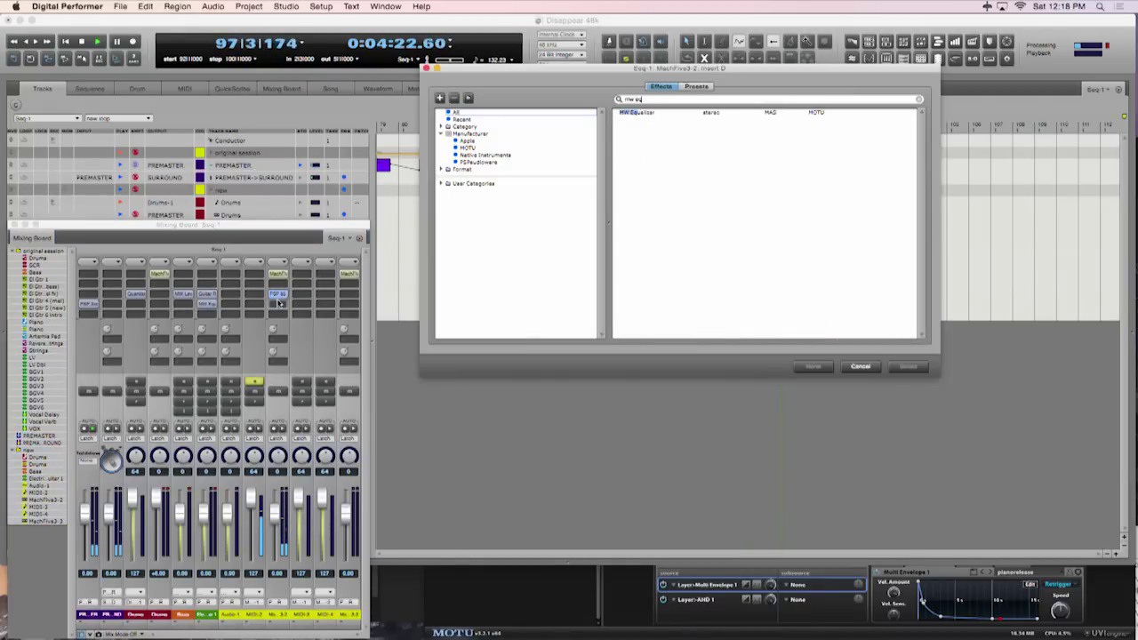
{"action": "key", "text": "Return"}
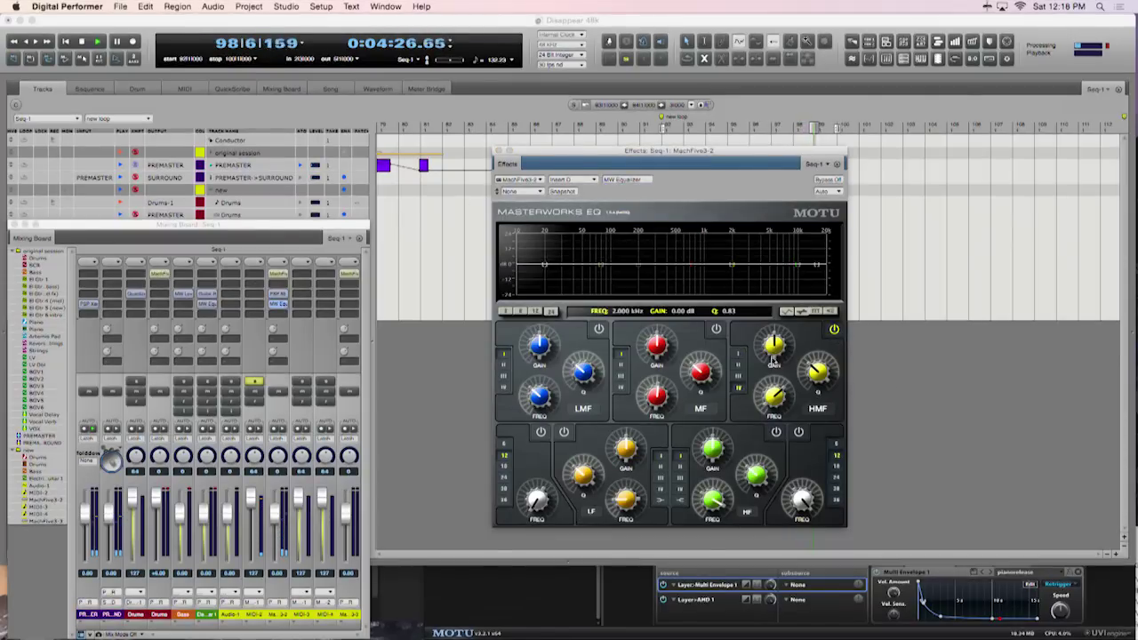
{"action": "left_click_drag", "start_coordinate": [775, 350], "coordinate": [777, 346]}
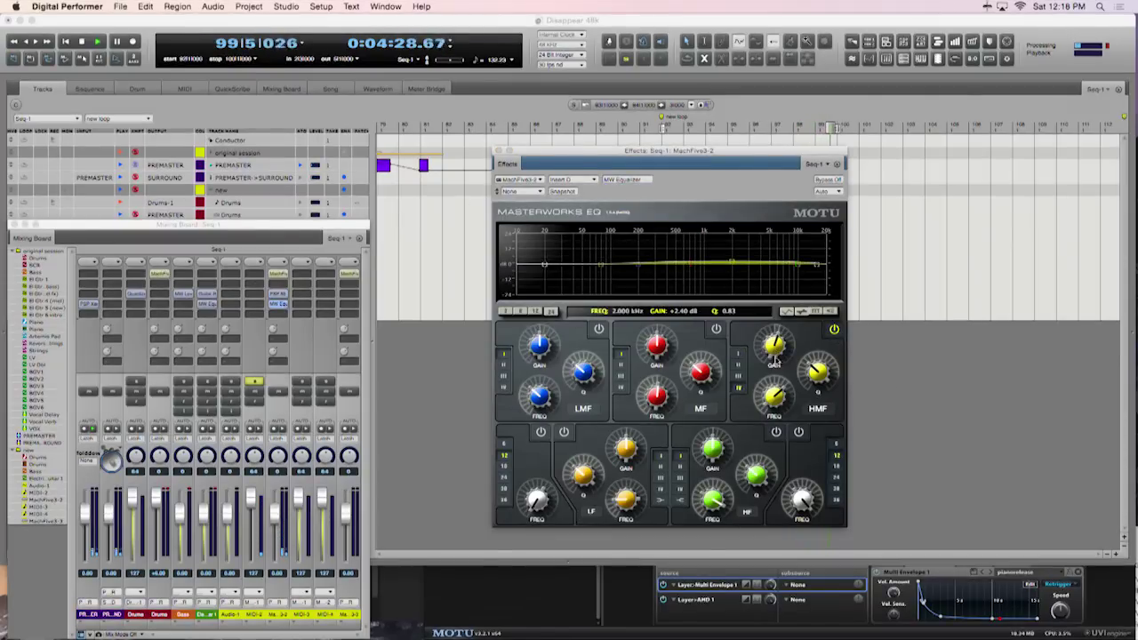
{"action": "left_click_drag", "start_coordinate": [775, 400], "coordinate": [777, 393]}
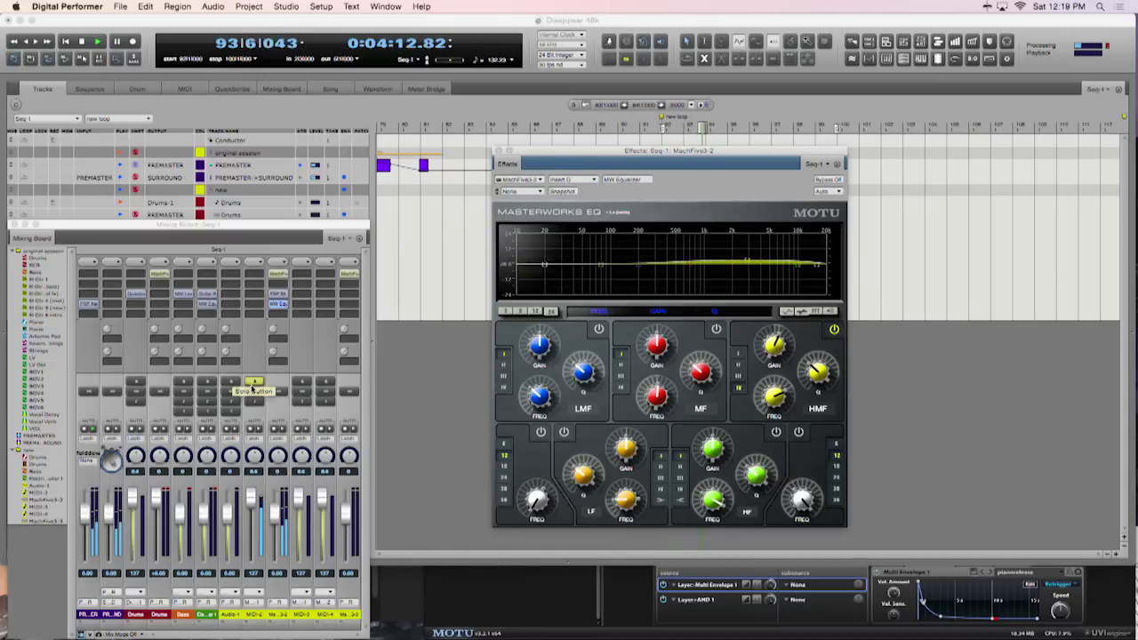
Unsolo MIDI-2, lower its fader to 91, and close the equalizer window
{"action": "left_click", "coordinate": [248, 455]}
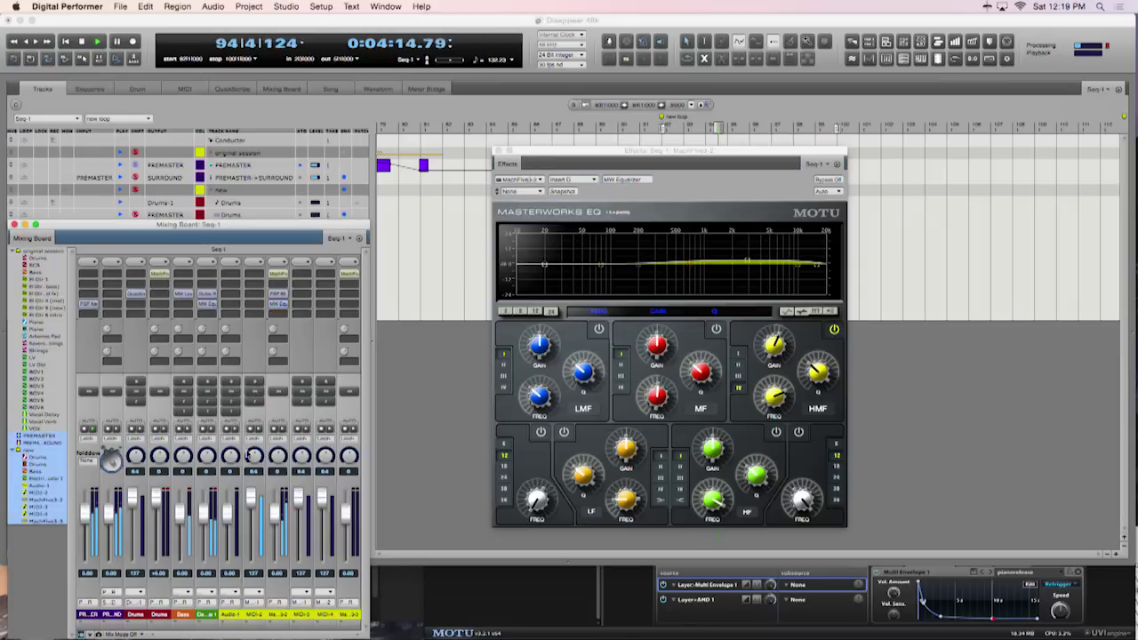
{"action": "left_click_drag", "start_coordinate": [252, 494], "coordinate": [251, 521]}
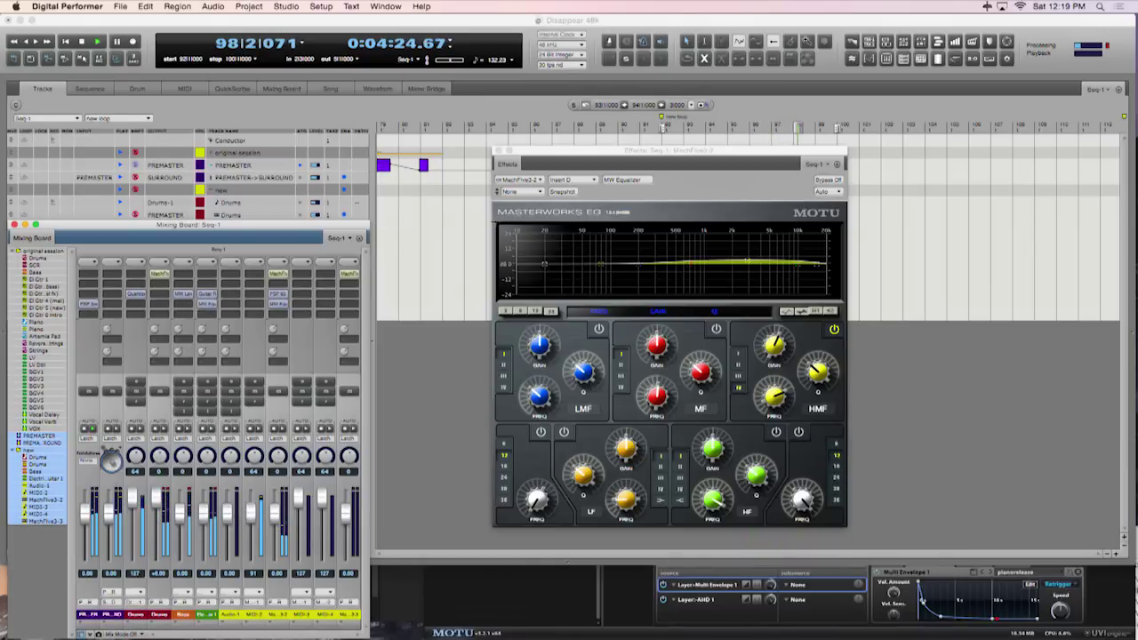
{"action": "left_click", "coordinate": [499, 151]}
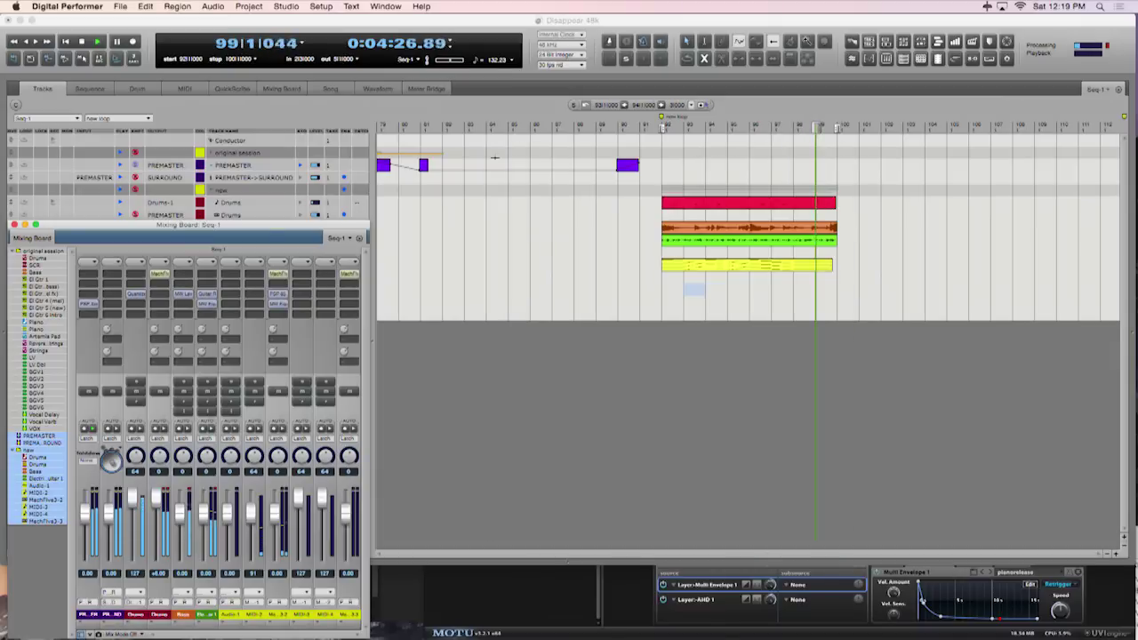
Rename the MIDI-2 and MachFive3-2 tracks to Piano and colour both dark green
{"action": "key", "text": "super+w"}
{"action": "type", "text": "Piano"}
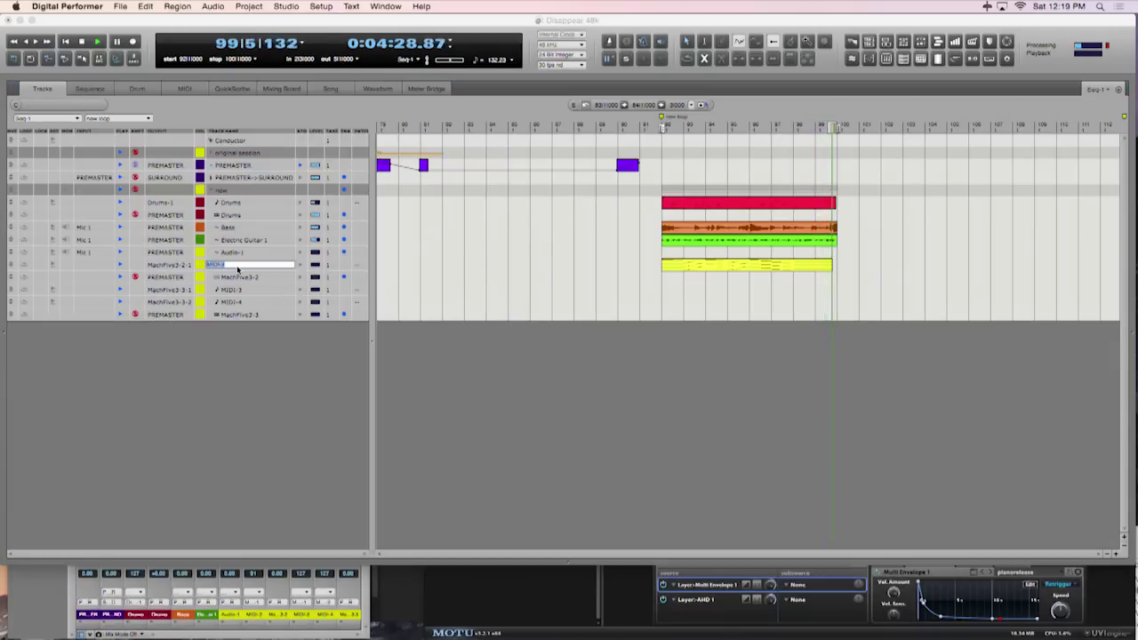
{"action": "key", "text": "Return"}
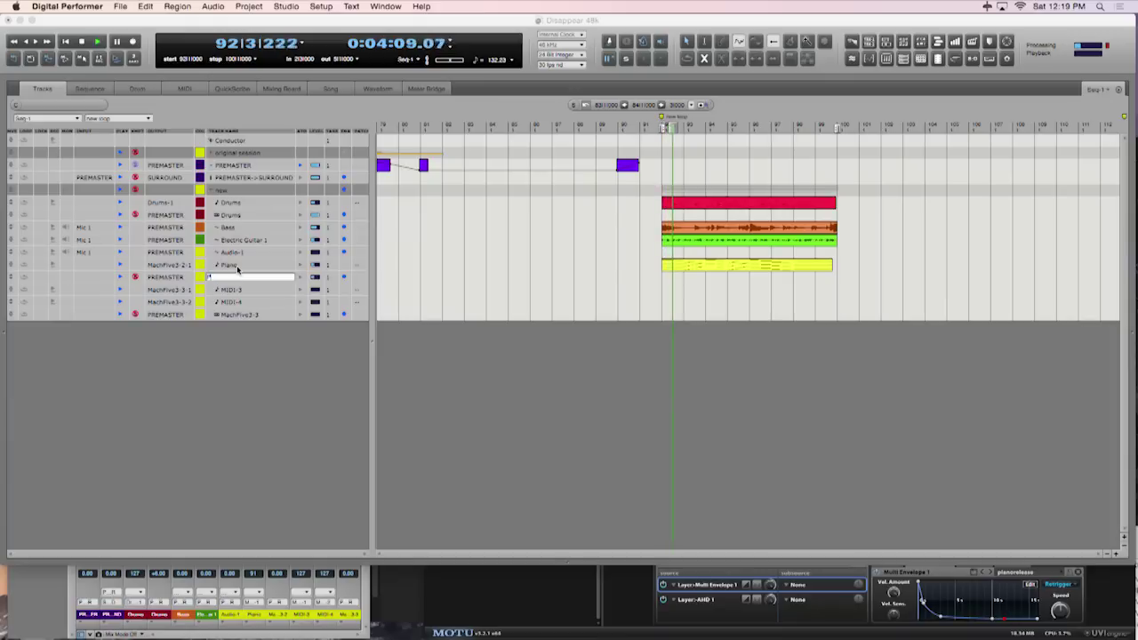
{"action": "left_click_drag", "start_coordinate": [239, 266], "coordinate": [237, 278]}
{"action": "left_click", "coordinate": [199, 277]}
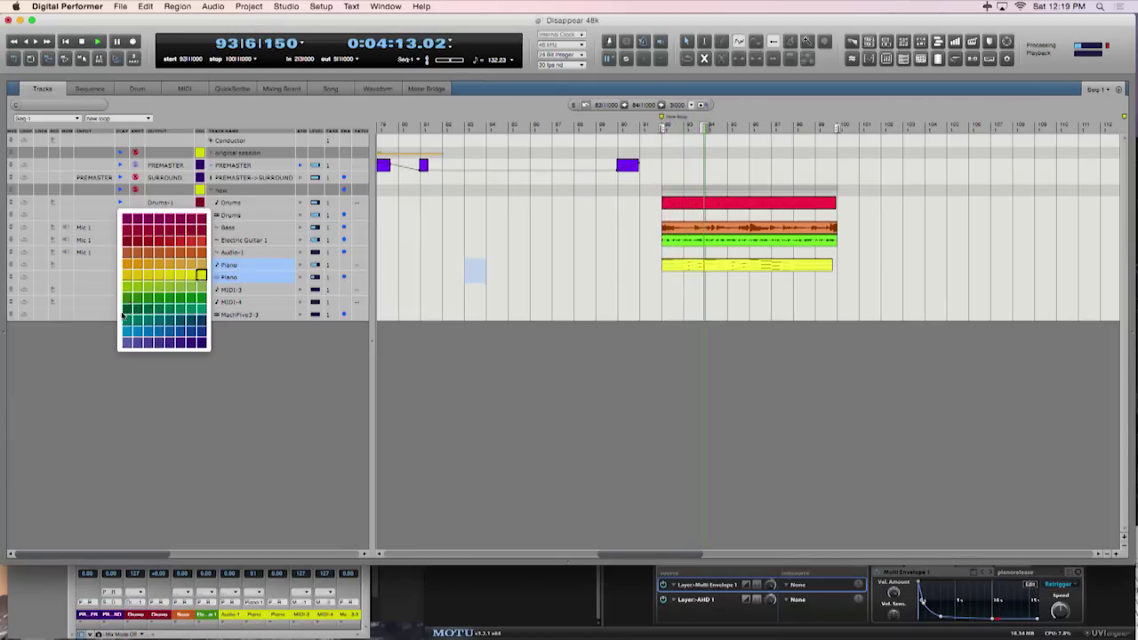
{"action": "left_click", "coordinate": [128, 309]}
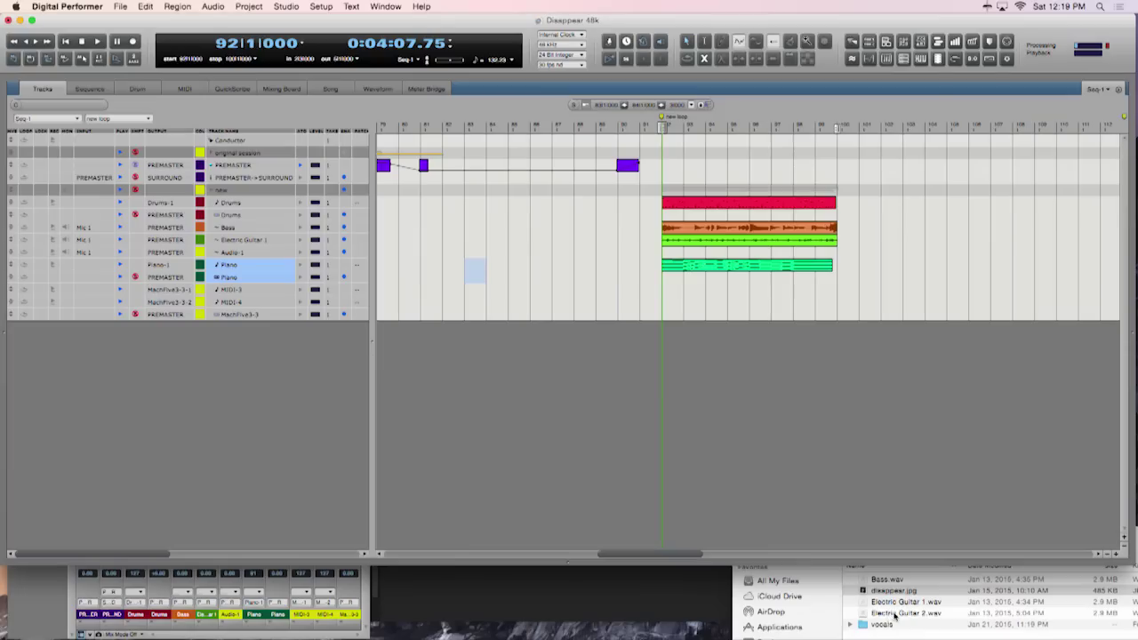
Place Electric Guitar 2.wav on the Audio-1 track at measure 92 and play it soloed
{"action": "left_click_drag", "start_coordinate": [893, 616], "coordinate": [673, 258]}
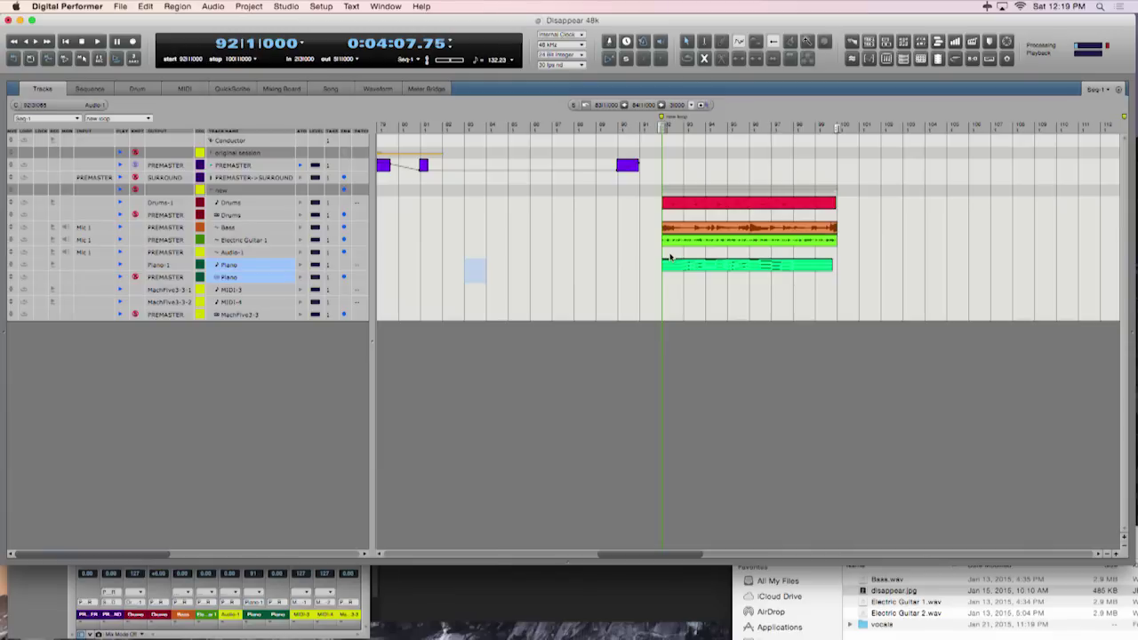
{"action": "left_click", "coordinate": [38, 582]}
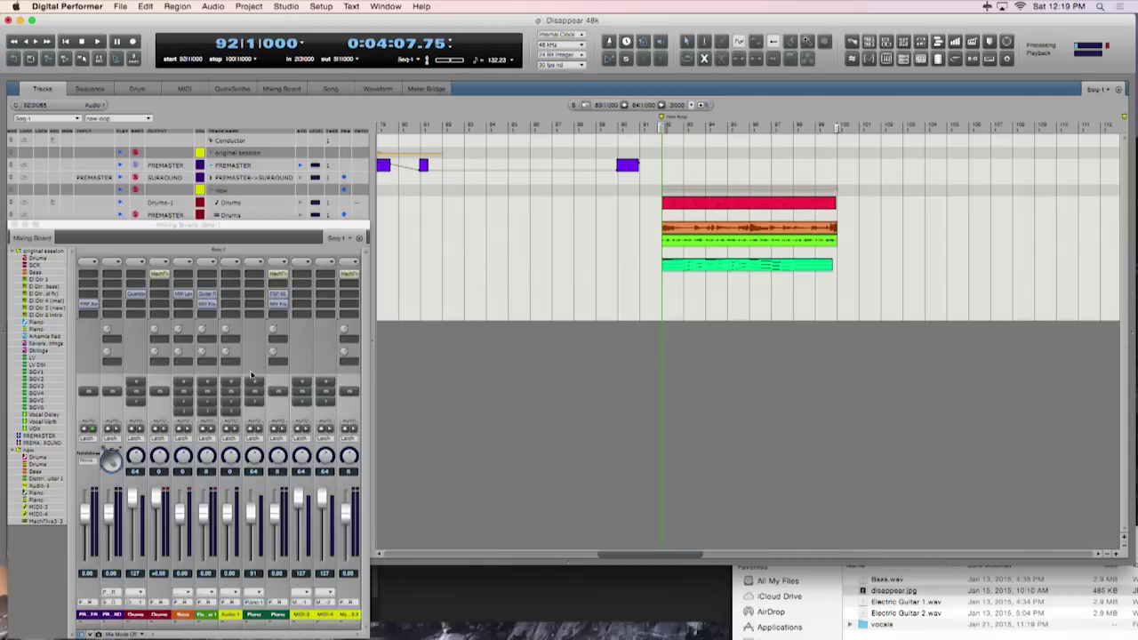
{"action": "left_click", "coordinate": [229, 384]}
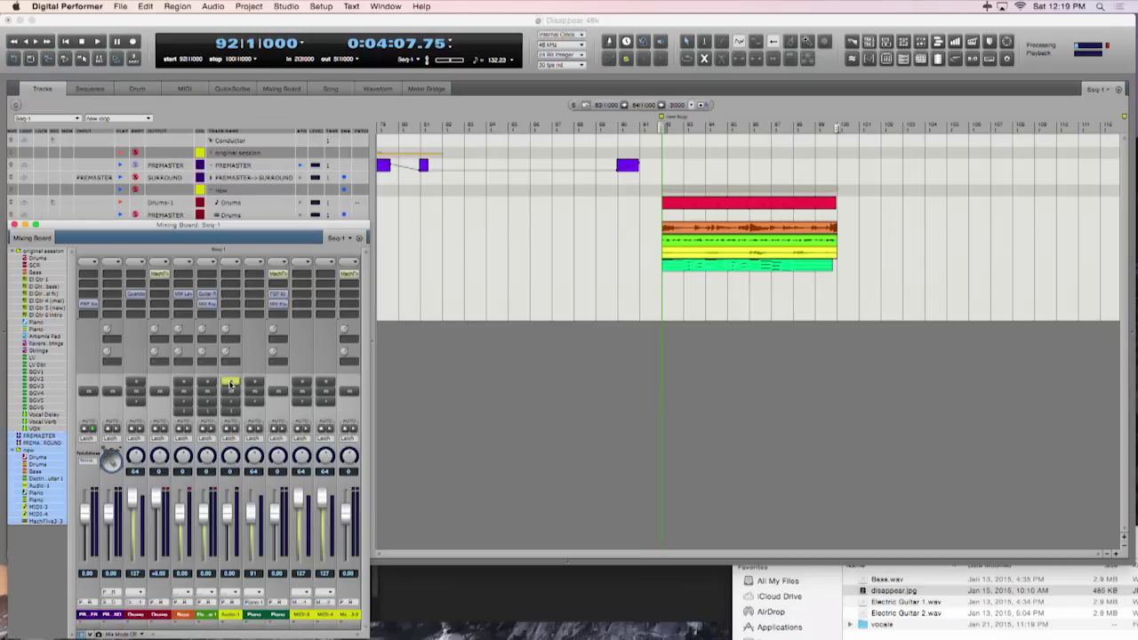
{"action": "key", "text": "space"}
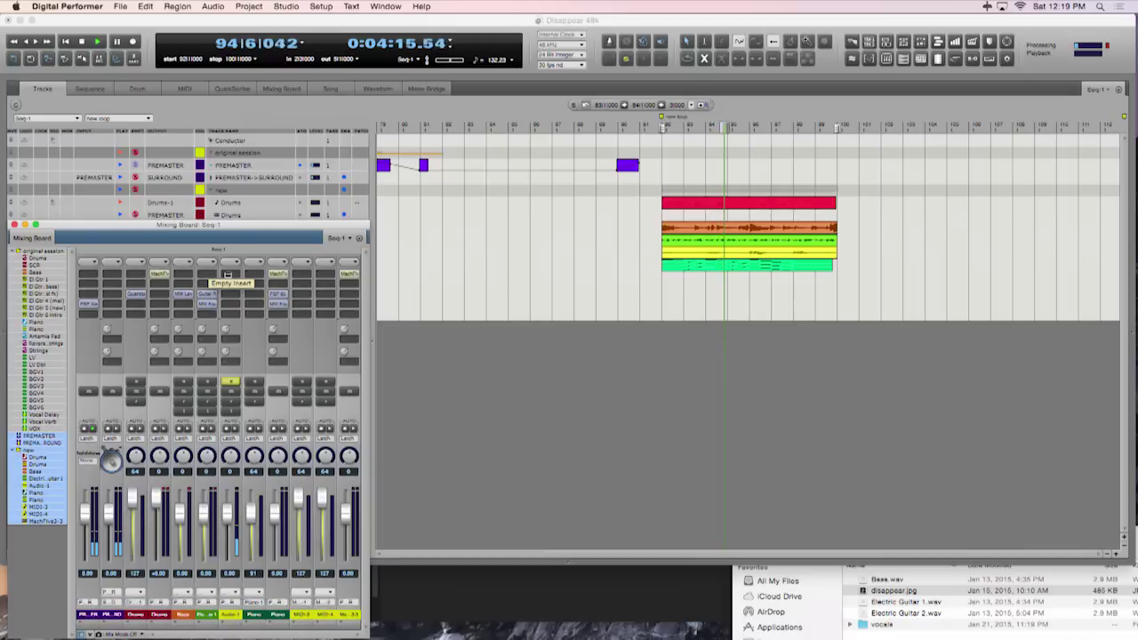
Insert Diamond Drive and ACE 30 in Audio-1's first two effect slots, adjusting the pedal's gain and clean and enabling the amp's tremolo
{"action": "left_click", "coordinate": [227, 276]}
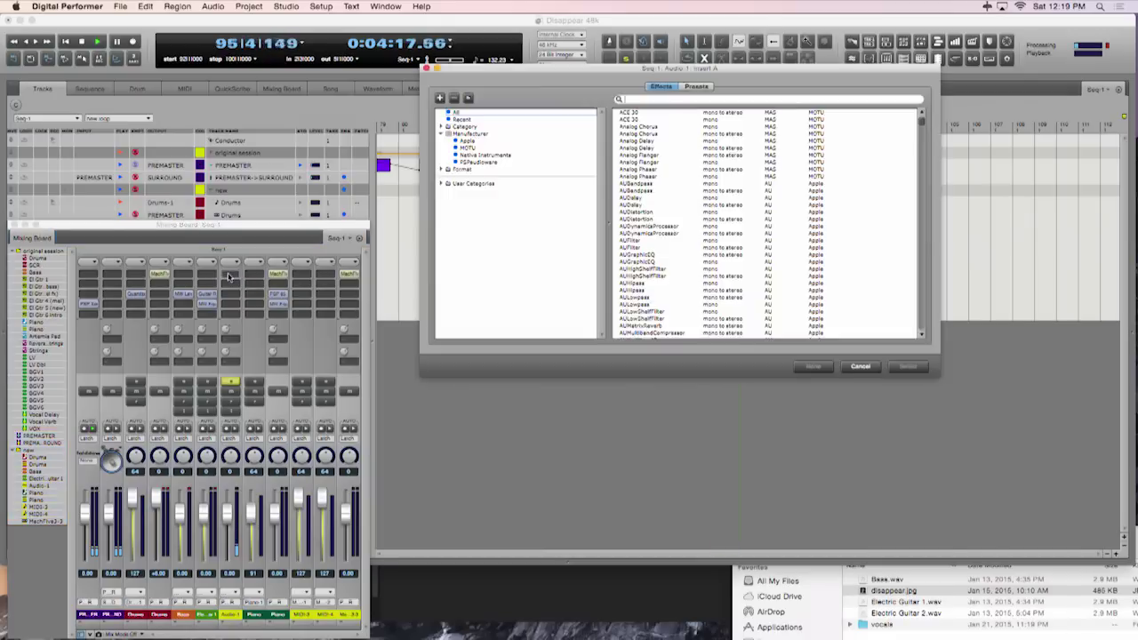
{"action": "type", "text": "diamon"}
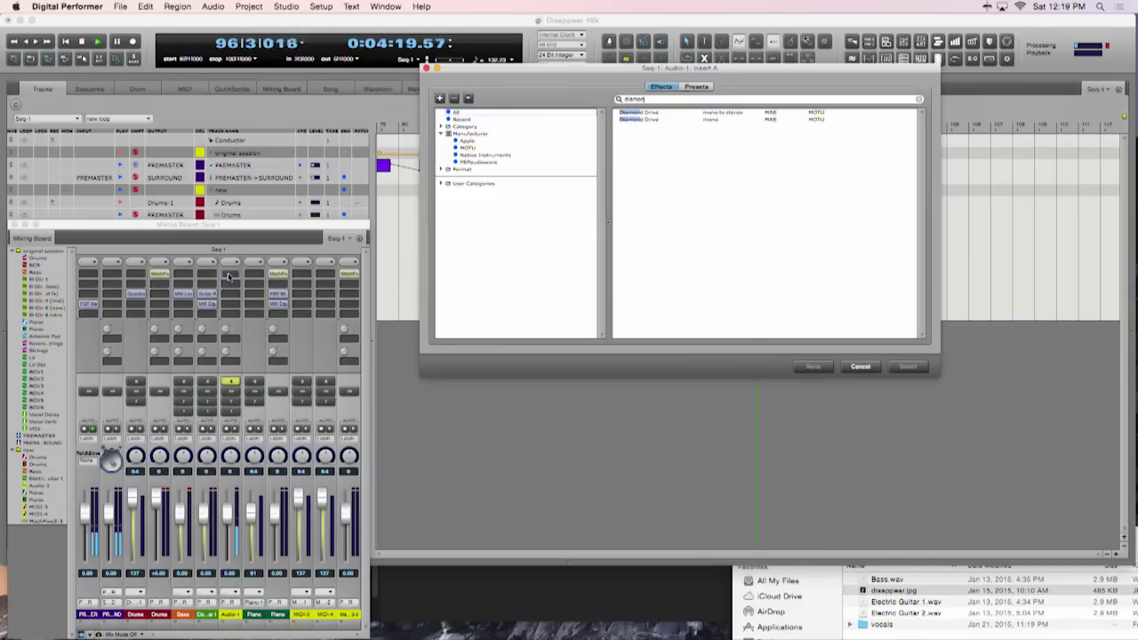
{"action": "key", "text": "Return"}
{"action": "left_click_drag", "start_coordinate": [445, 210], "coordinate": [526, 220]}
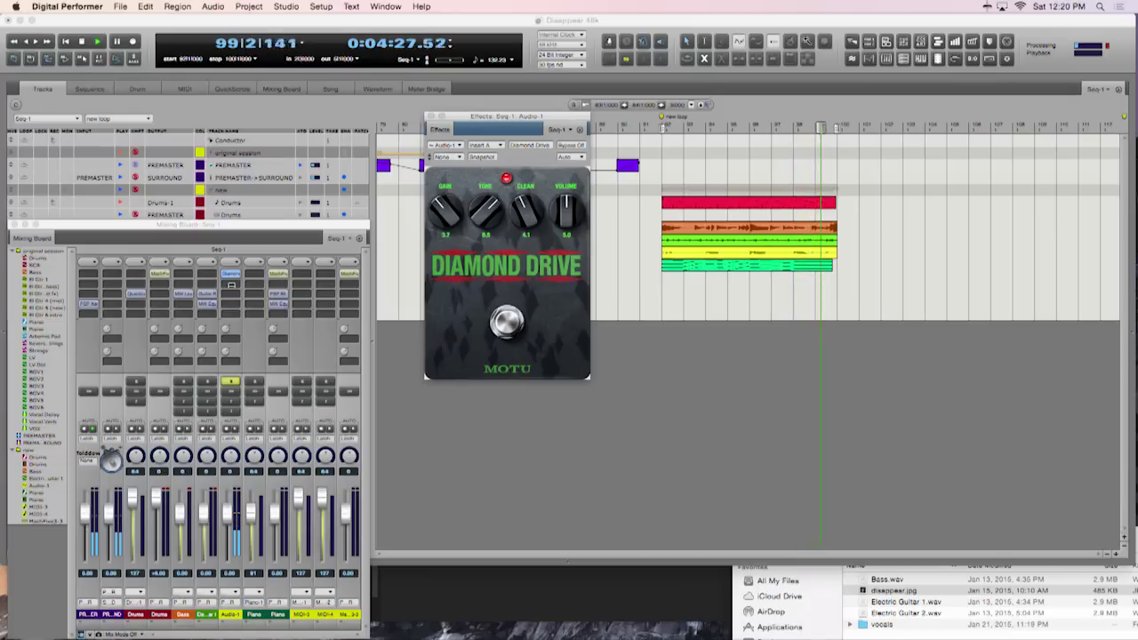
{"action": "left_click", "coordinate": [231, 286]}
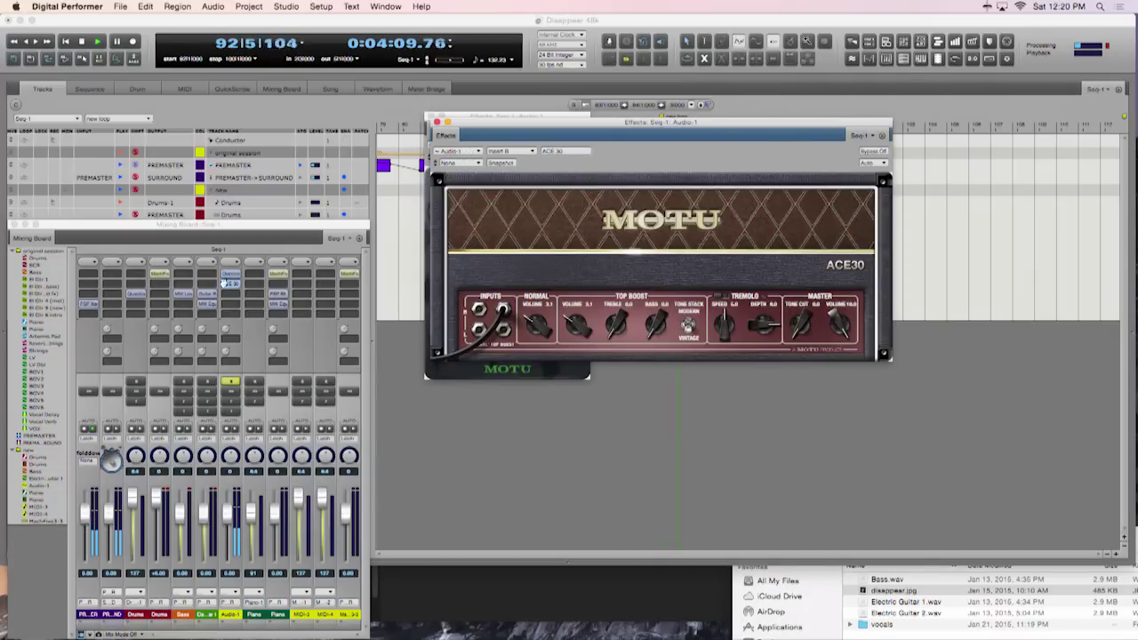
{"action": "left_click", "coordinate": [718, 298]}
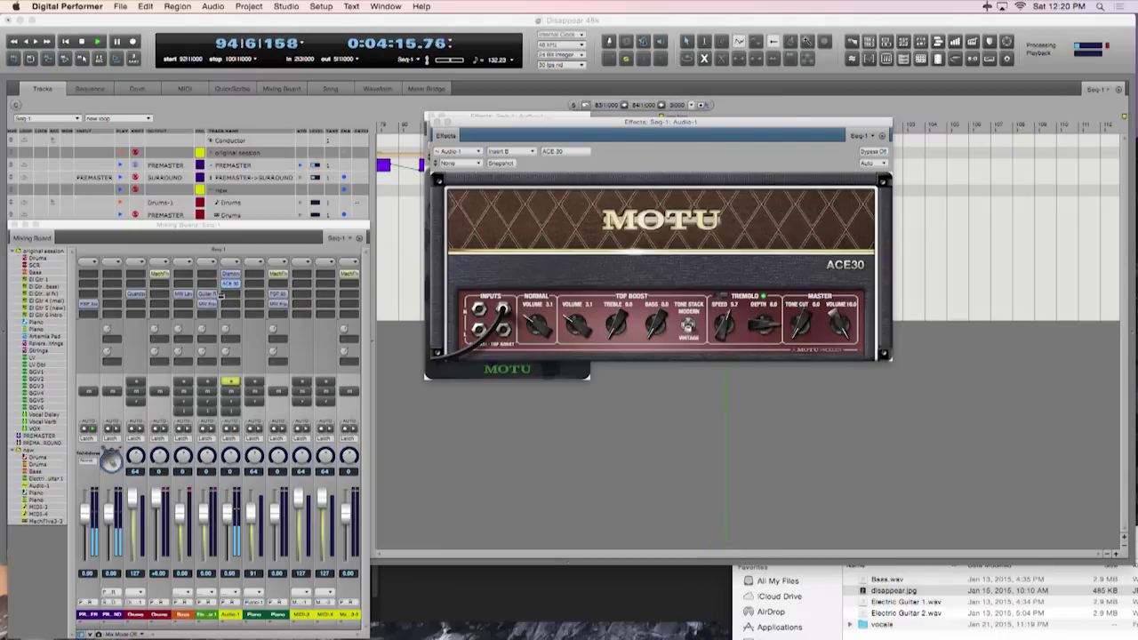
Insert Live Room G in Audio-1's third effect slot and choose the 4x12 Modern cabinet
{"action": "left_click", "coordinate": [229, 297]}
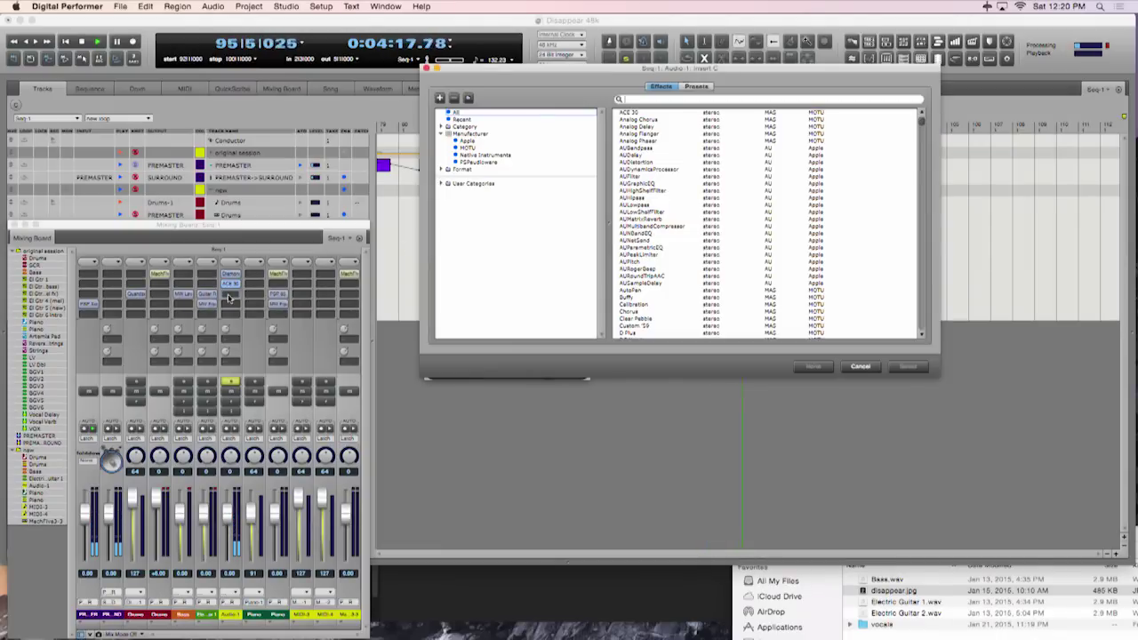
{"action": "type", "text": "tre"}
{"action": "key", "text": "Return"}
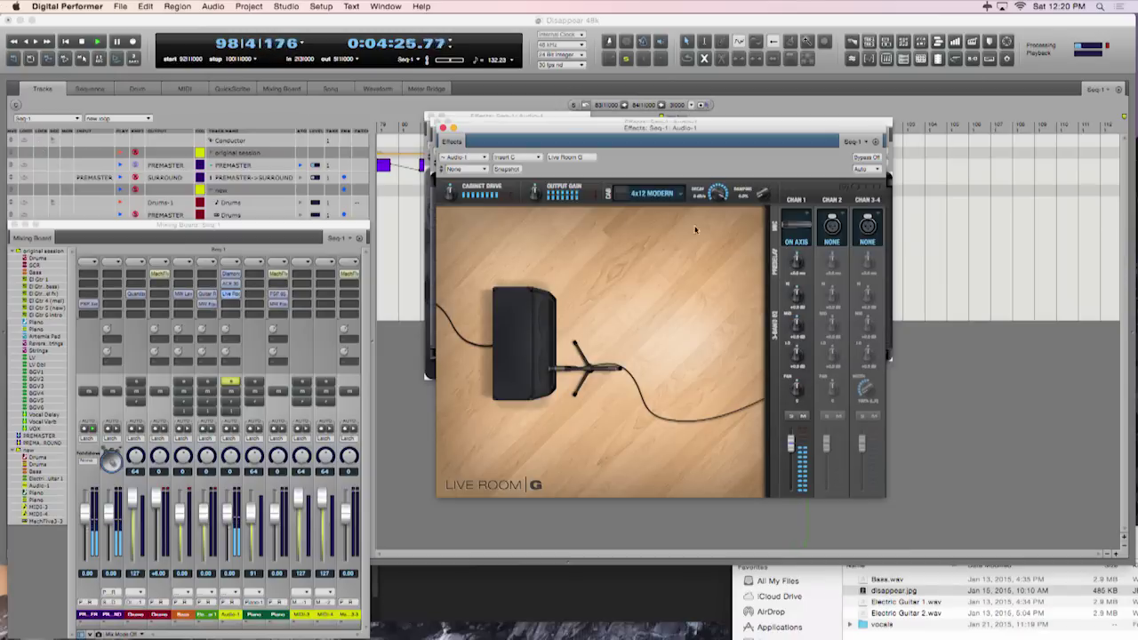
{"action": "left_click", "coordinate": [662, 196]}
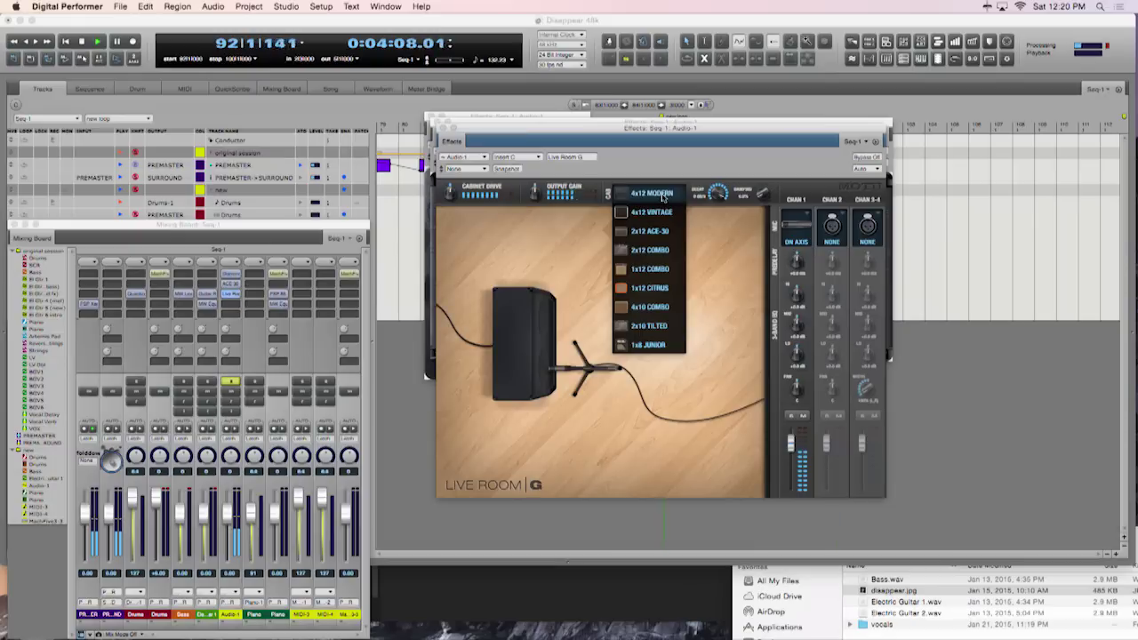
{"action": "left_click", "coordinate": [637, 193]}
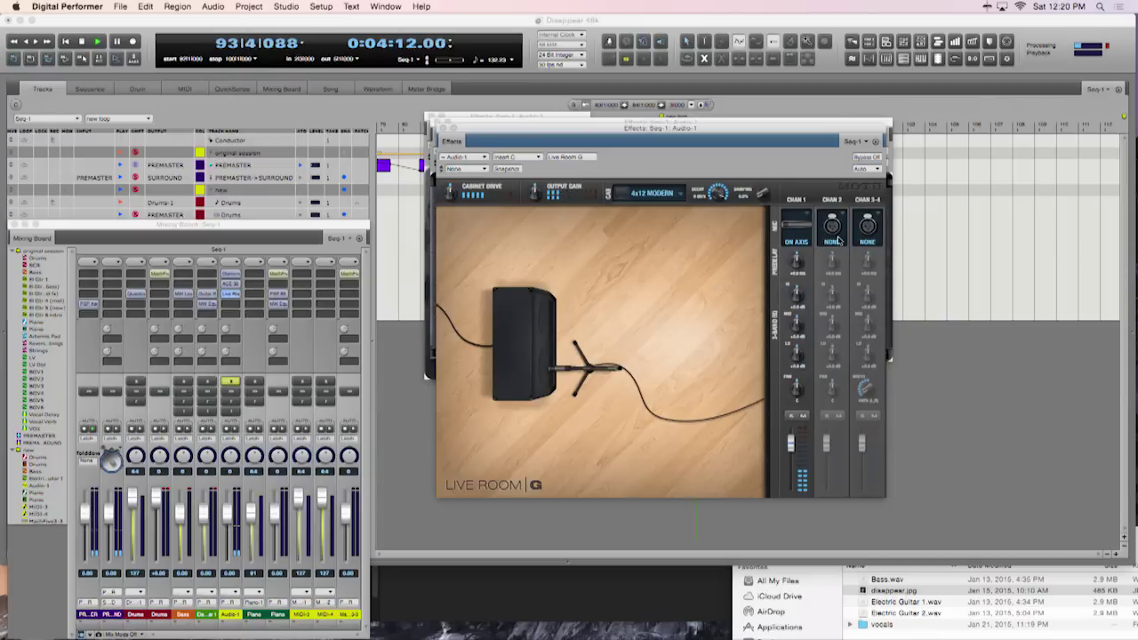
Add a Far Omni microphone on channel 2 of Live Room G and pan channels 1 and 2 to opposite sides
{"action": "left_click", "coordinate": [833, 233]}
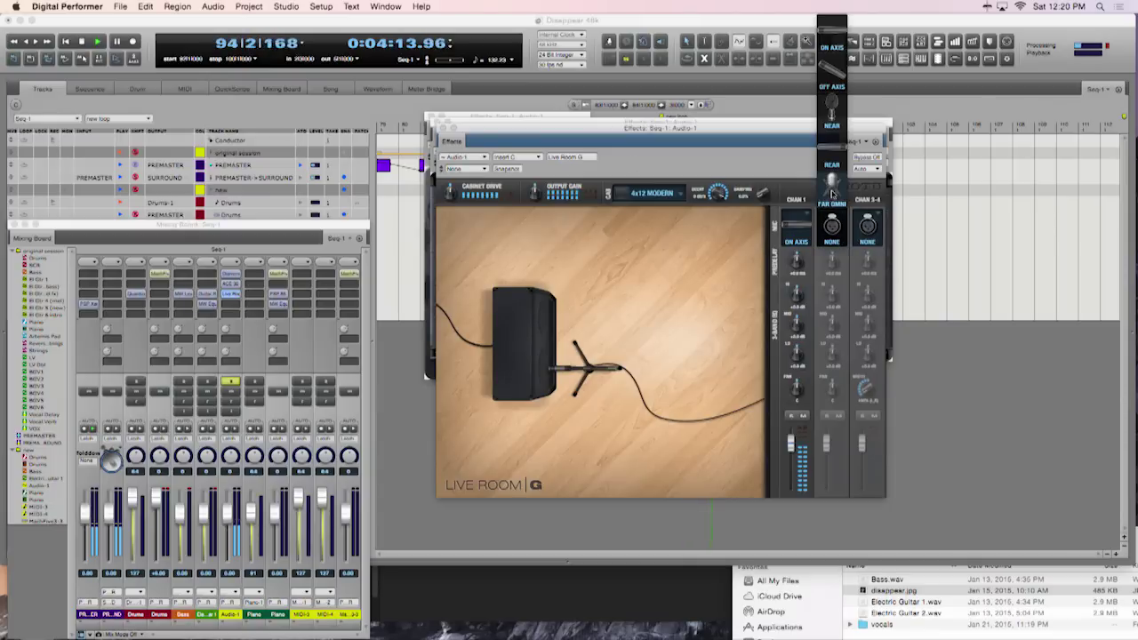
{"action": "left_click", "coordinate": [833, 193]}
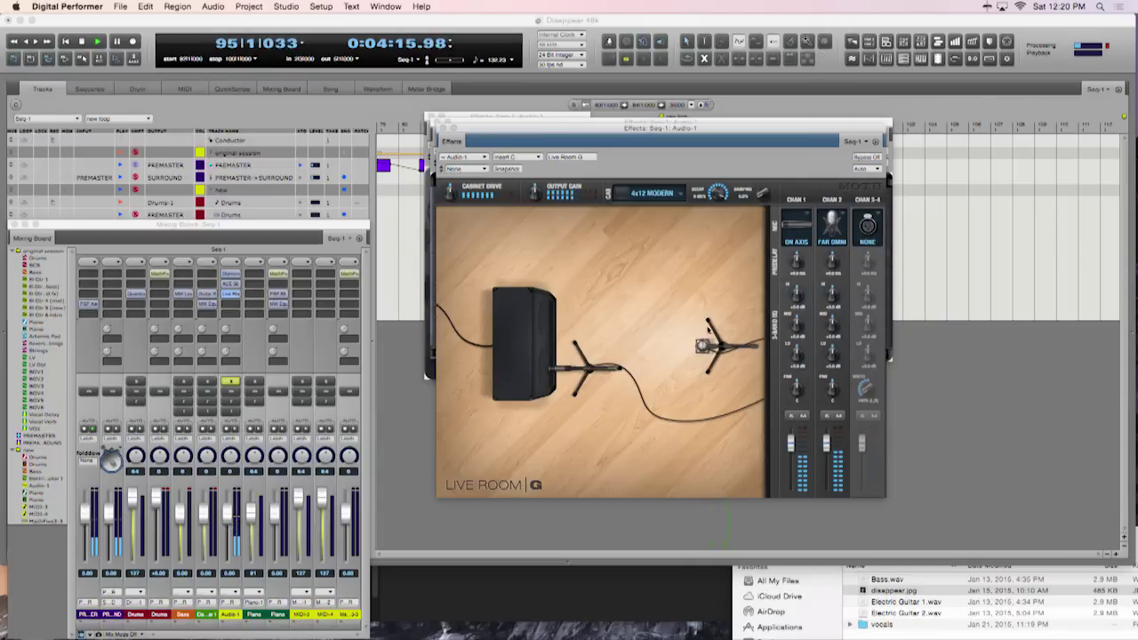
{"action": "left_click_drag", "start_coordinate": [799, 394], "coordinate": [833, 373]}
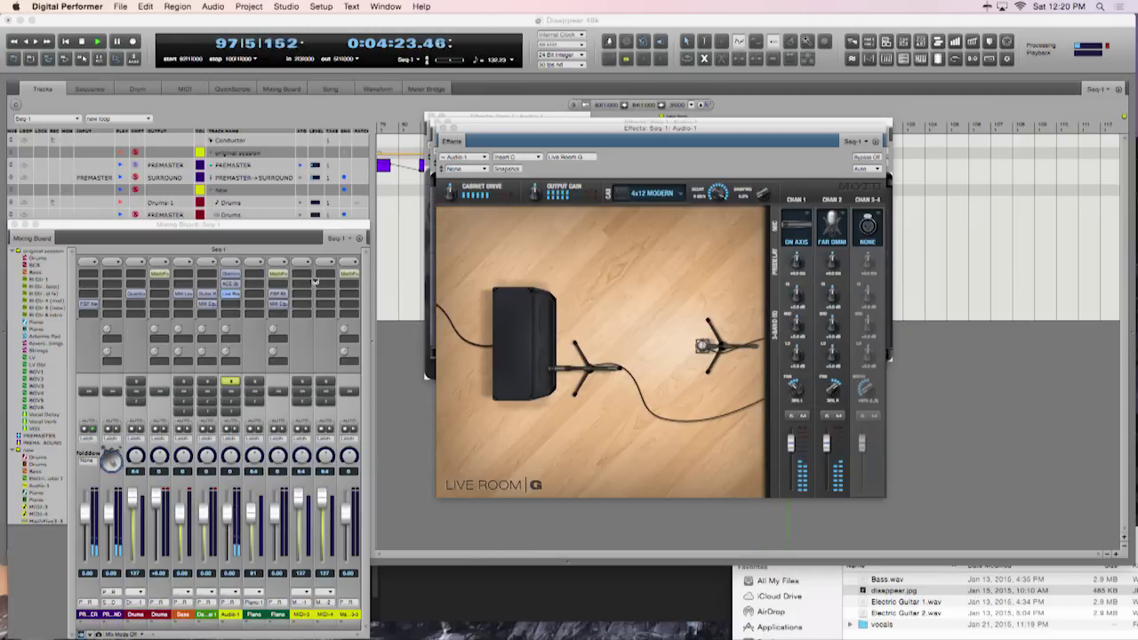
Unsolo Audio-1 in the mixing board and lower its fader slightly to blend it with the loop
{"action": "left_click", "coordinate": [304, 356]}
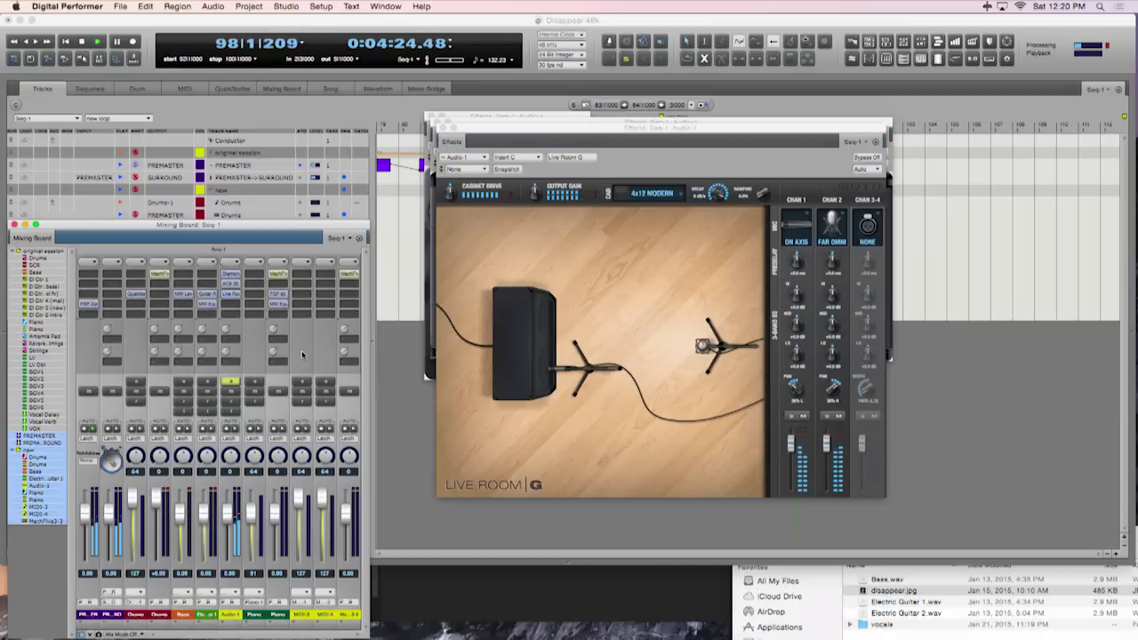
{"action": "left_click", "coordinate": [229, 383]}
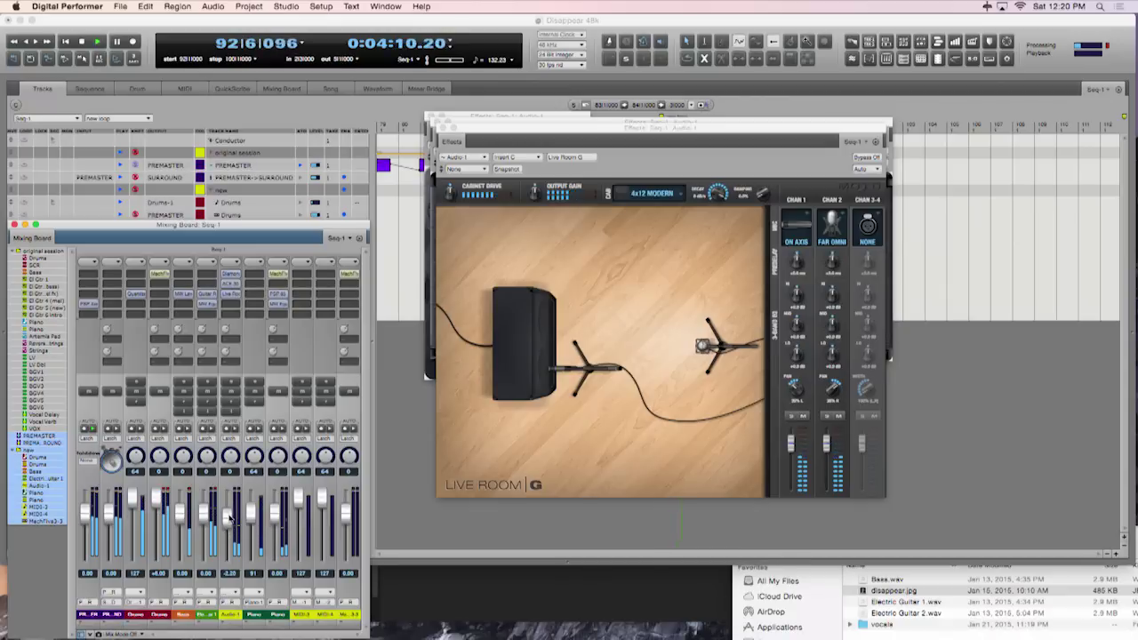
Rename the Audio-1 track to Electric Guitar 2 and colour it green like Electric Guitar 1
{"action": "double_click", "coordinate": [226, 615]}
{"action": "left_click", "coordinate": [227, 616]}
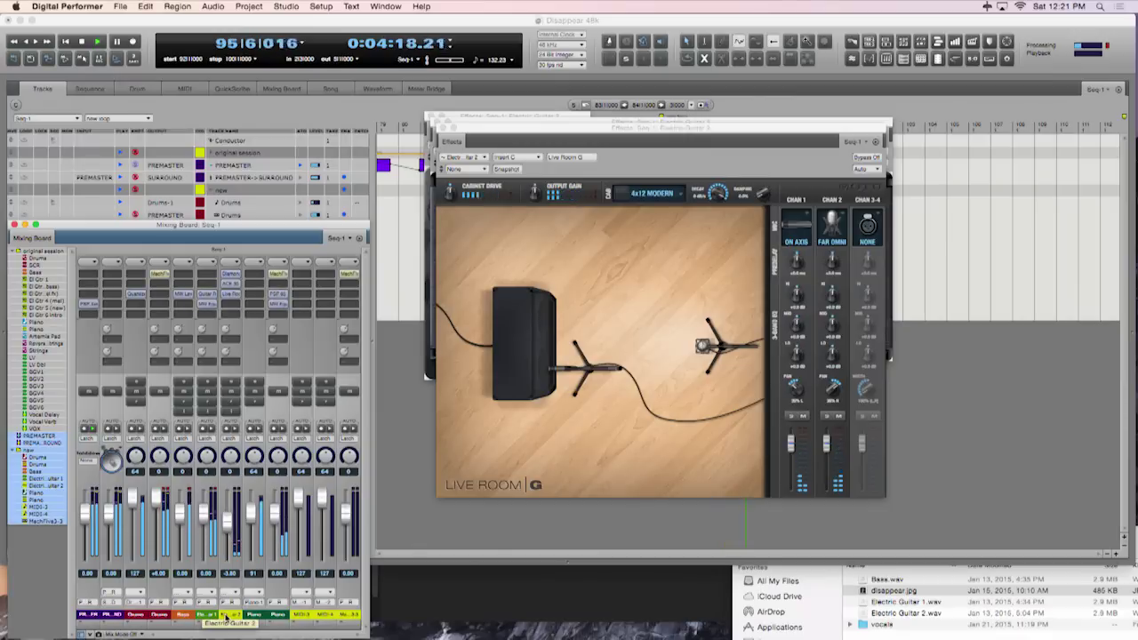
{"action": "left_click", "coordinate": [227, 616]}
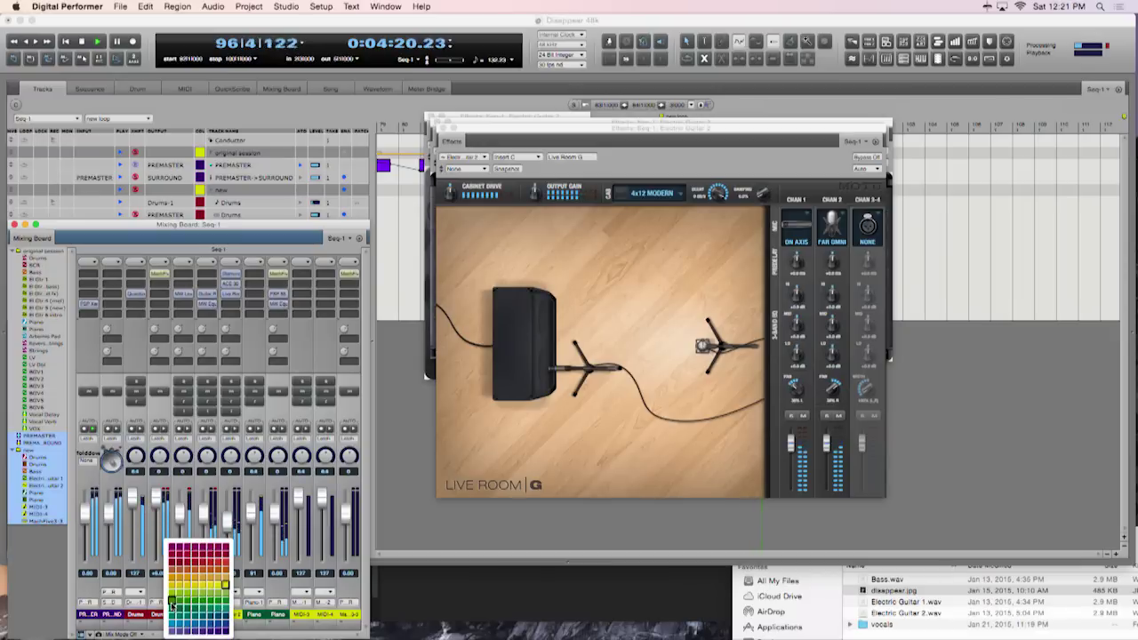
{"action": "left_click", "coordinate": [184, 605]}
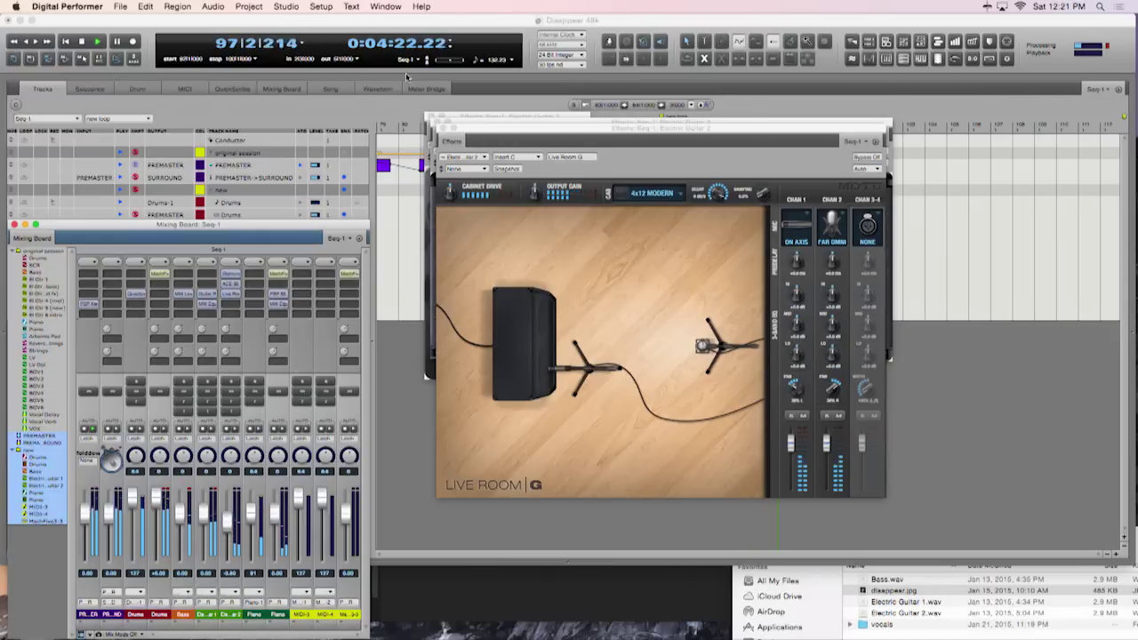
Close the Live Room G, ACE 30 and Diamond Drive effect windows
{"action": "left_click", "coordinate": [444, 129]}
{"action": "left_click", "coordinate": [432, 122]}
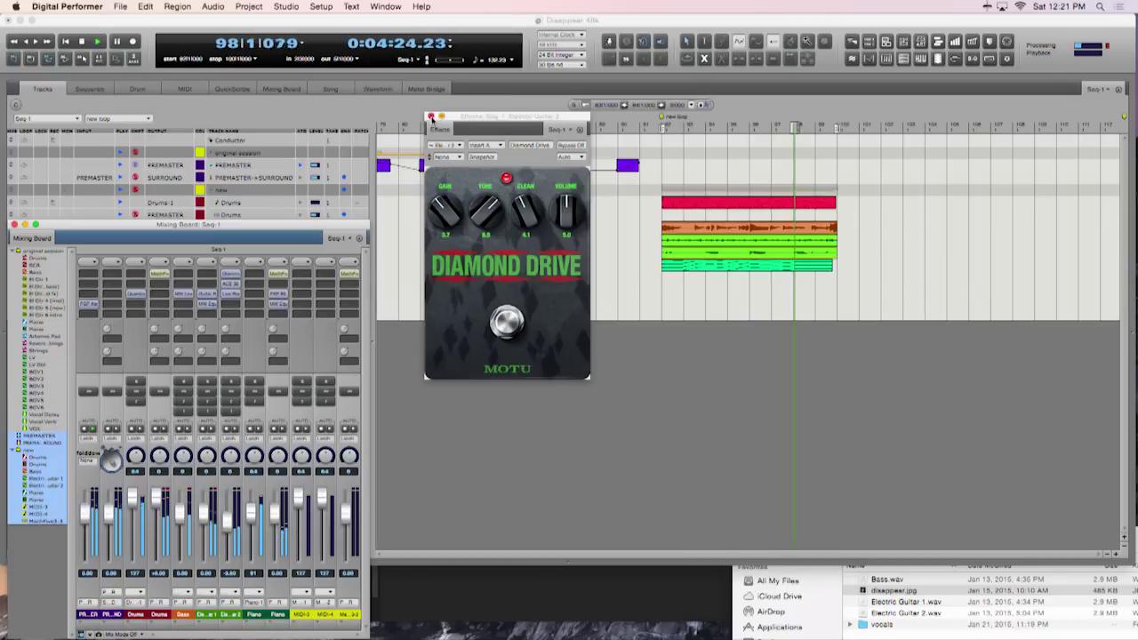
{"action": "left_click", "coordinate": [427, 116]}
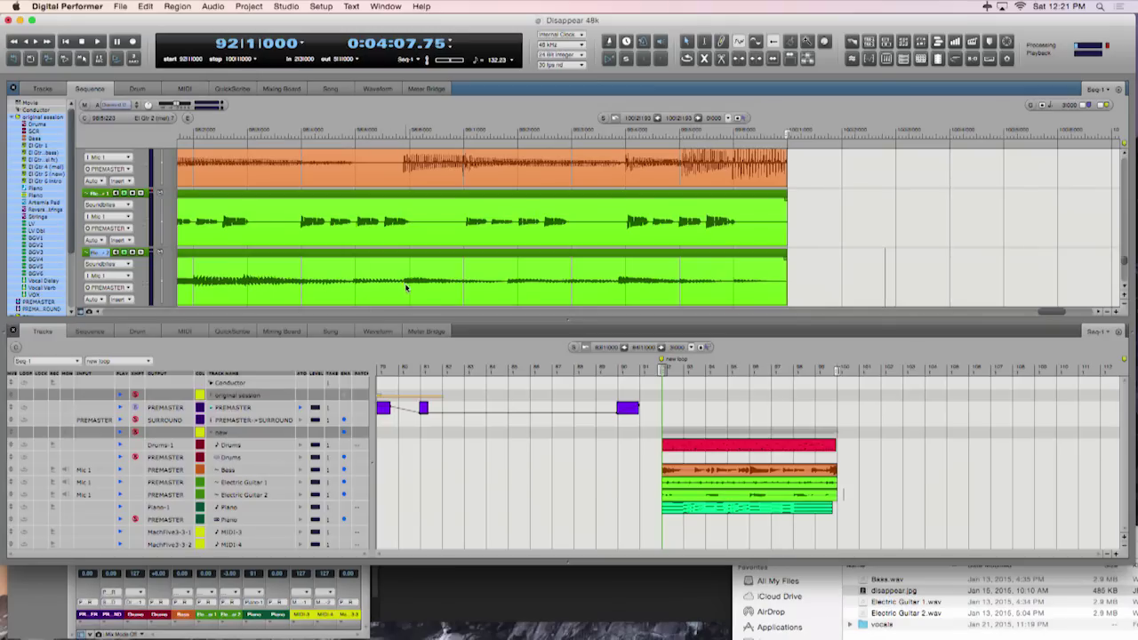
Split the Electric Guitar 2 soundbite with the Scissors tool just before two notes near the end of the loop
{"action": "scroll", "coordinate": [406, 287], "scroll_direction": "down", "scroll_amount": 1}
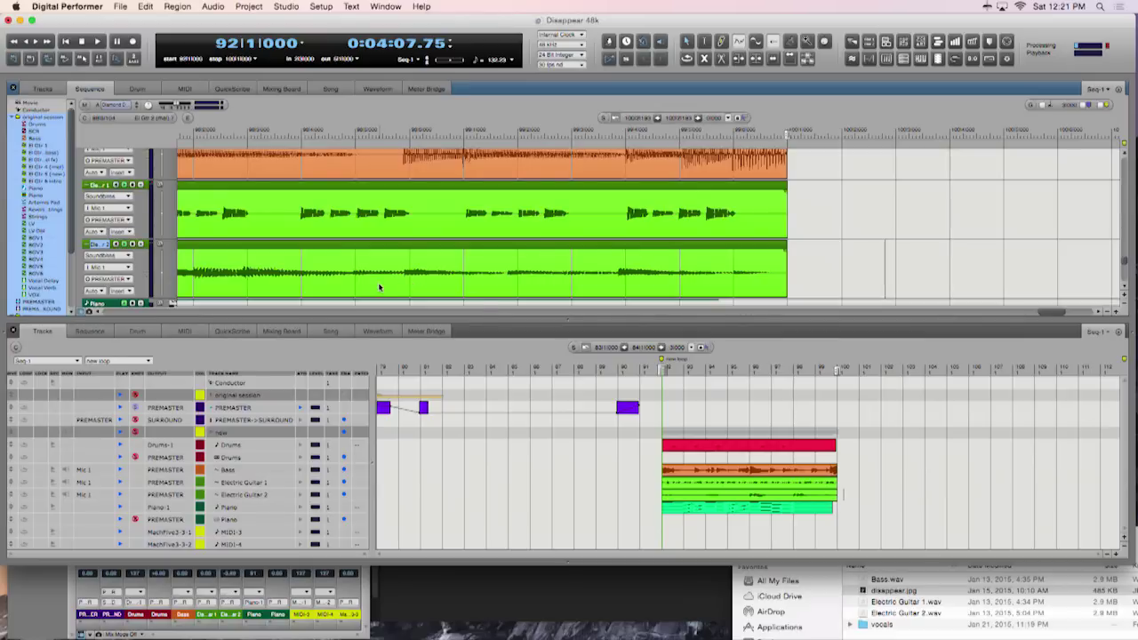
{"action": "key", "text": "c"}
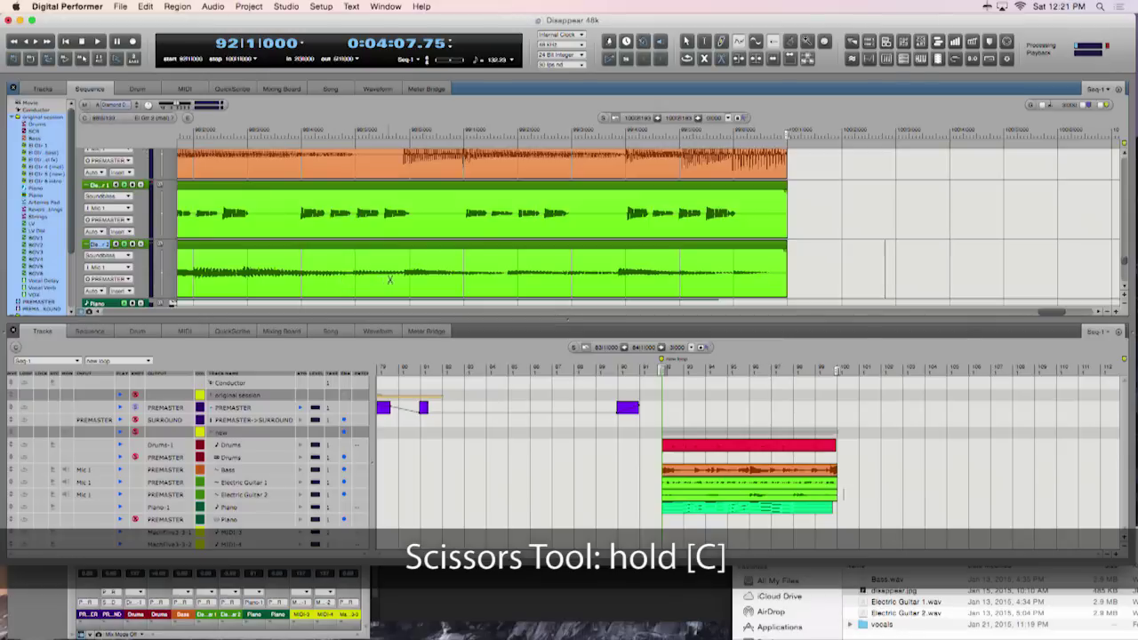
{"action": "left_click", "coordinate": [397, 271]}
{"action": "left_click", "coordinate": [676, 279]}
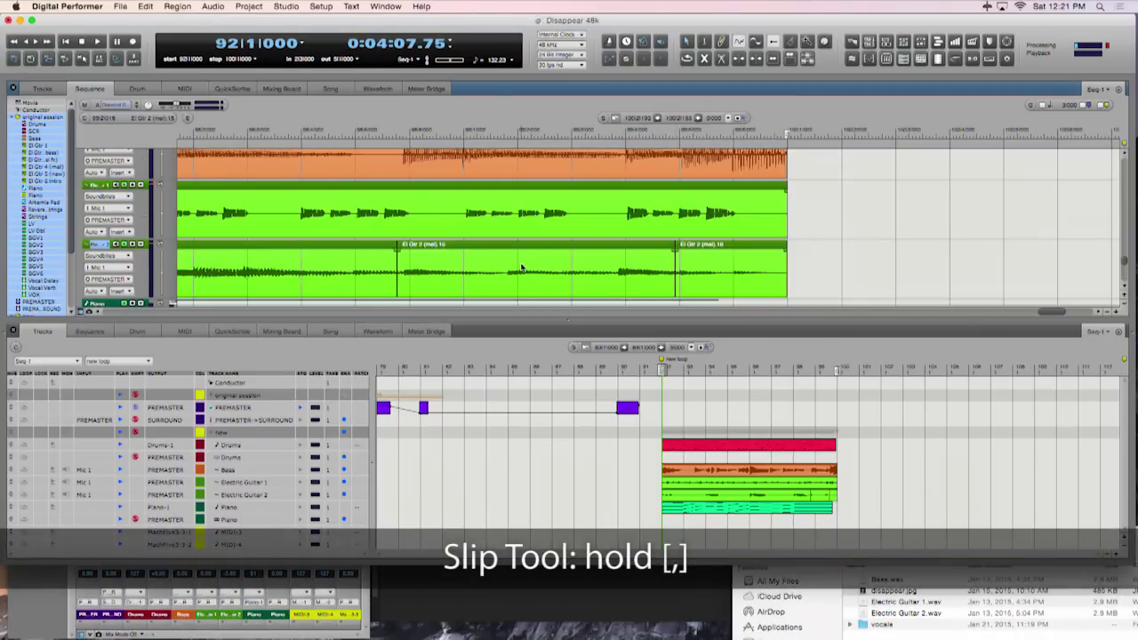
Slip the audio inside the middle Electric Guitar 2 soundbite slightly earlier with the Slip tool, keeping its edges in place
{"action": "scroll", "coordinate": [521, 267], "scroll_direction": "down", "scroll_amount": 2}
{"action": "scroll", "coordinate": [498, 258], "scroll_direction": "right", "scroll_amount": 2}
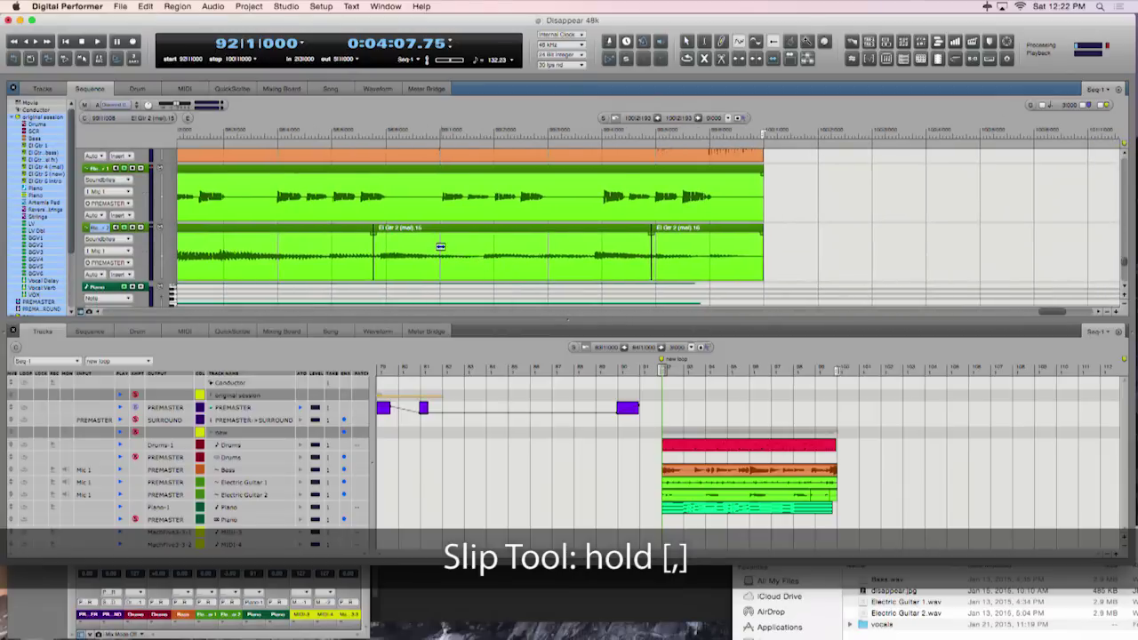
{"action": "key", "text": "comma"}
{"action": "mouse_move", "coordinate": [461, 247]}
{"action": "left_mouse_down"}
{"action": "mouse_move", "coordinate": [471, 254]}
{"action": "mouse_move", "coordinate": [418, 258]}
{"action": "mouse_move", "coordinate": [447, 257]}
{"action": "left_mouse_up"}
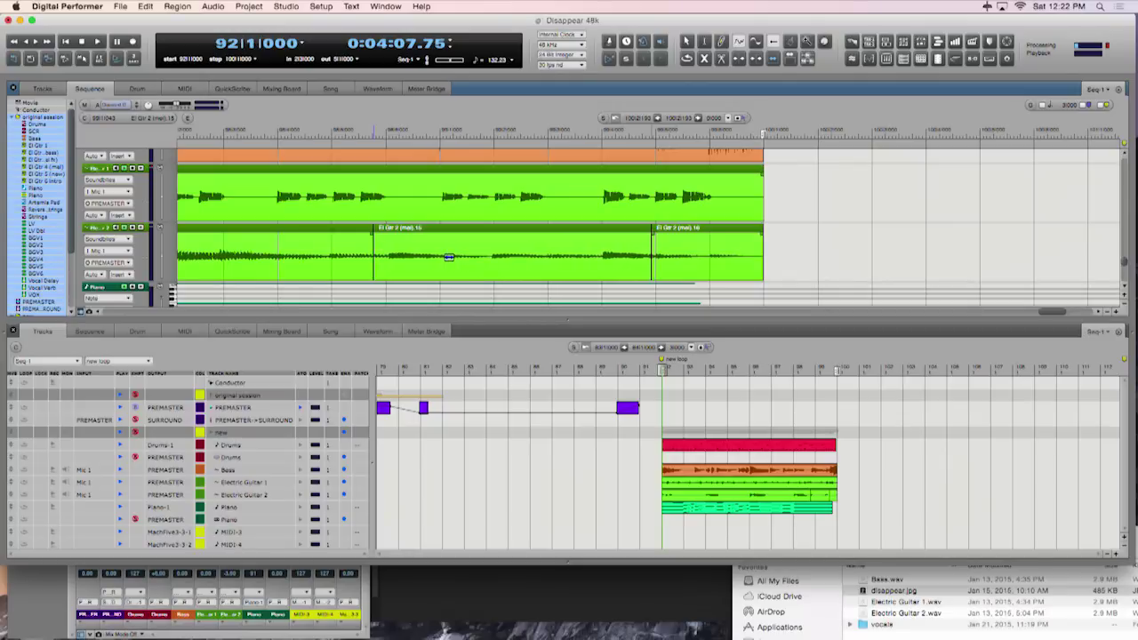
{"action": "scroll", "coordinate": [449, 257], "scroll_direction": "down", "scroll_amount": 1}
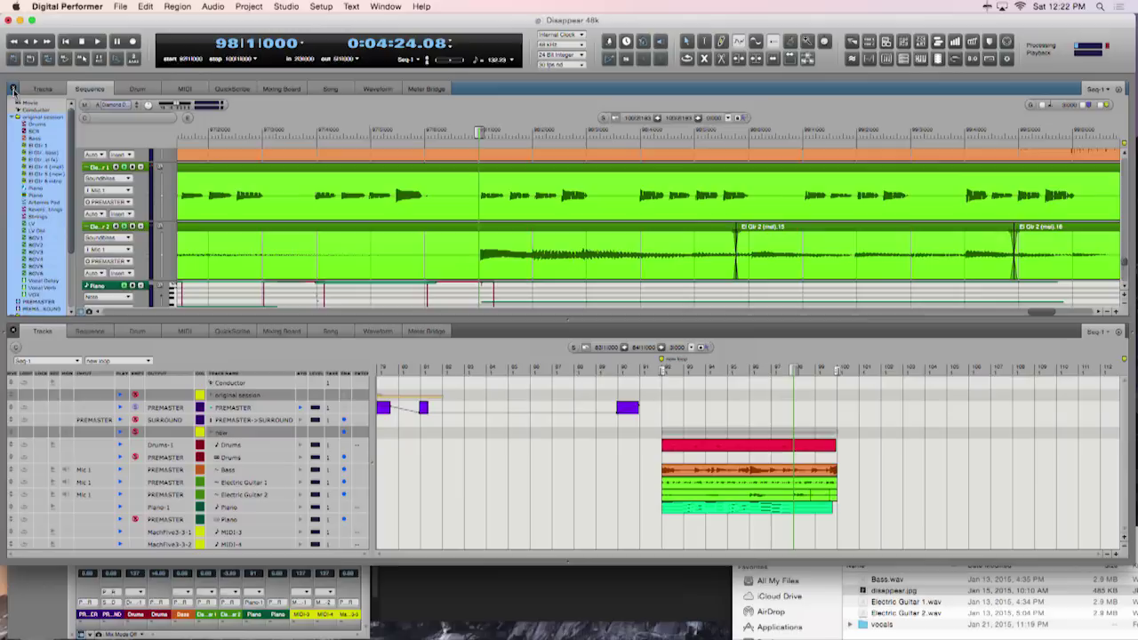
Play back the new loop, stop it, and close the Sequence editor above the track overview
{"action": "key", "text": "space"}
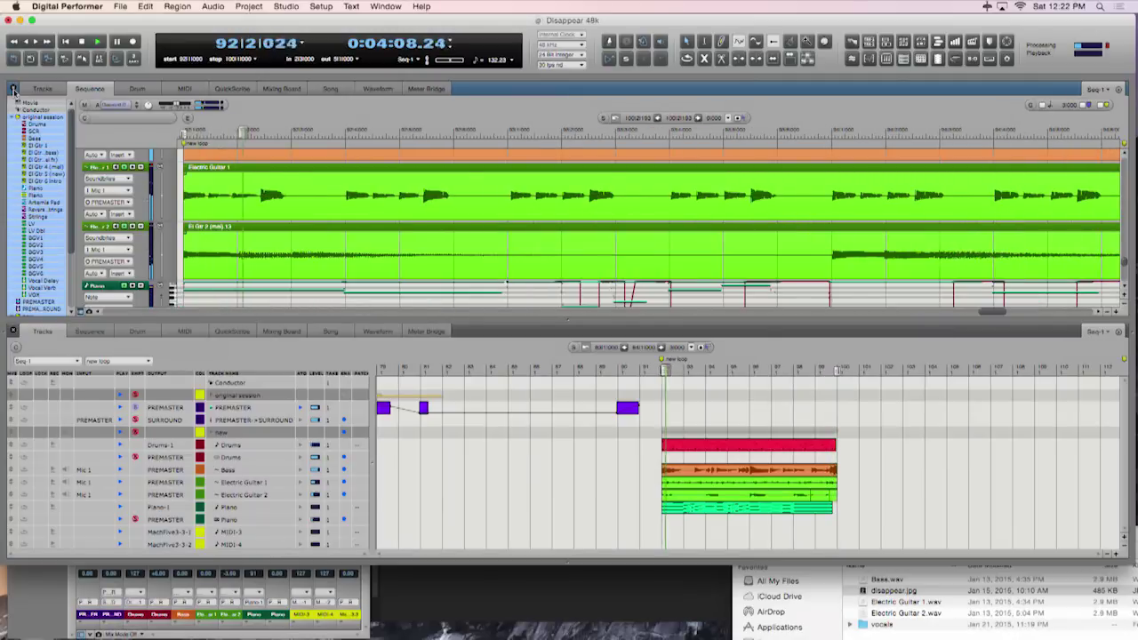
{"action": "key", "text": "space"}
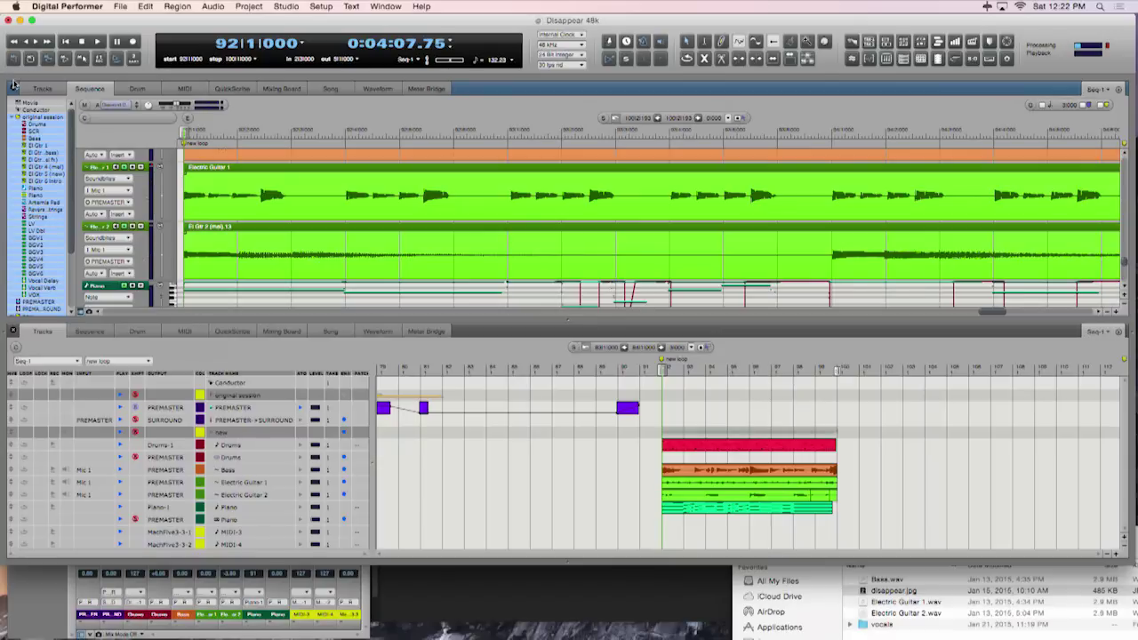
{"action": "left_click", "coordinate": [13, 90]}
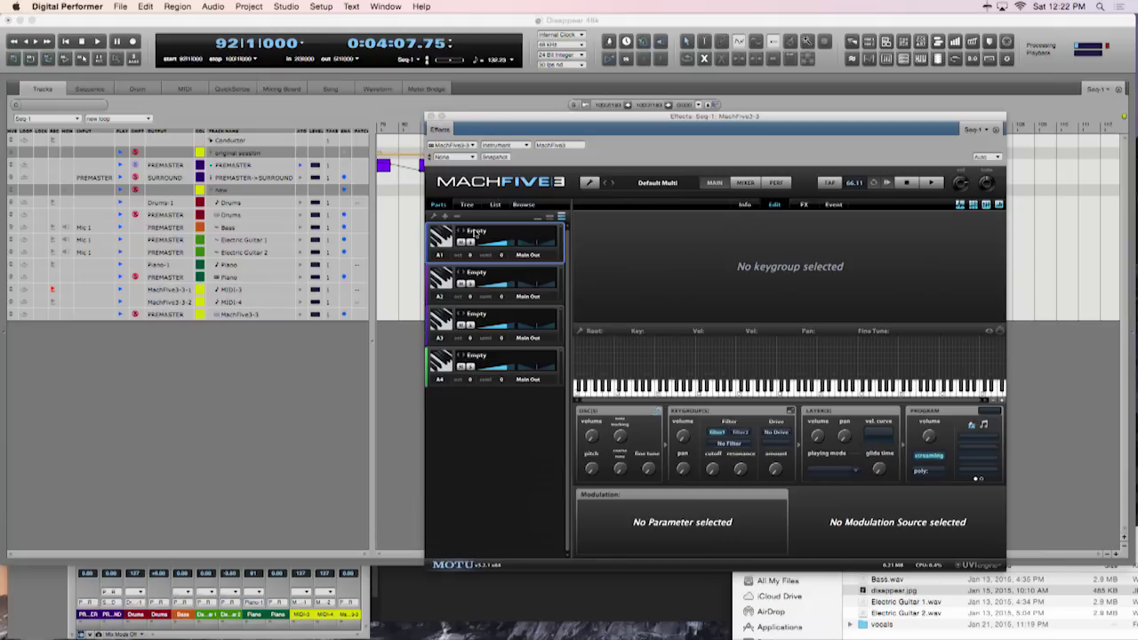
Load All Strings sus.M5p from the Universal Loops soundbank's 06 Strings folder into part A1 of MachFive3-3
{"action": "double_click", "coordinate": [488, 234]}
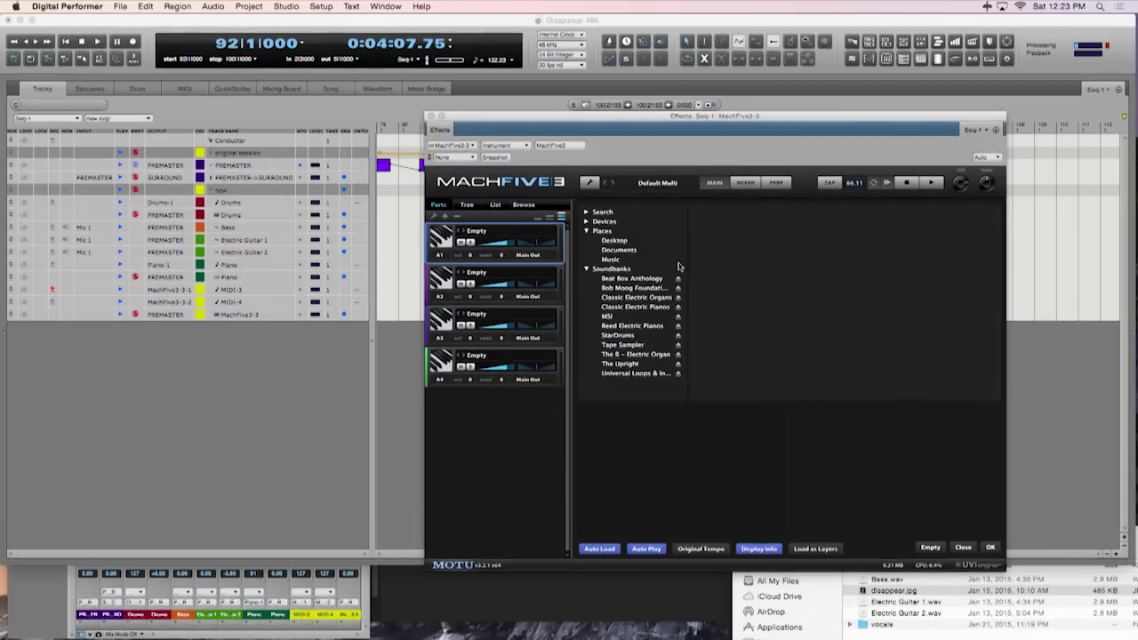
{"action": "left_click", "coordinate": [627, 374]}
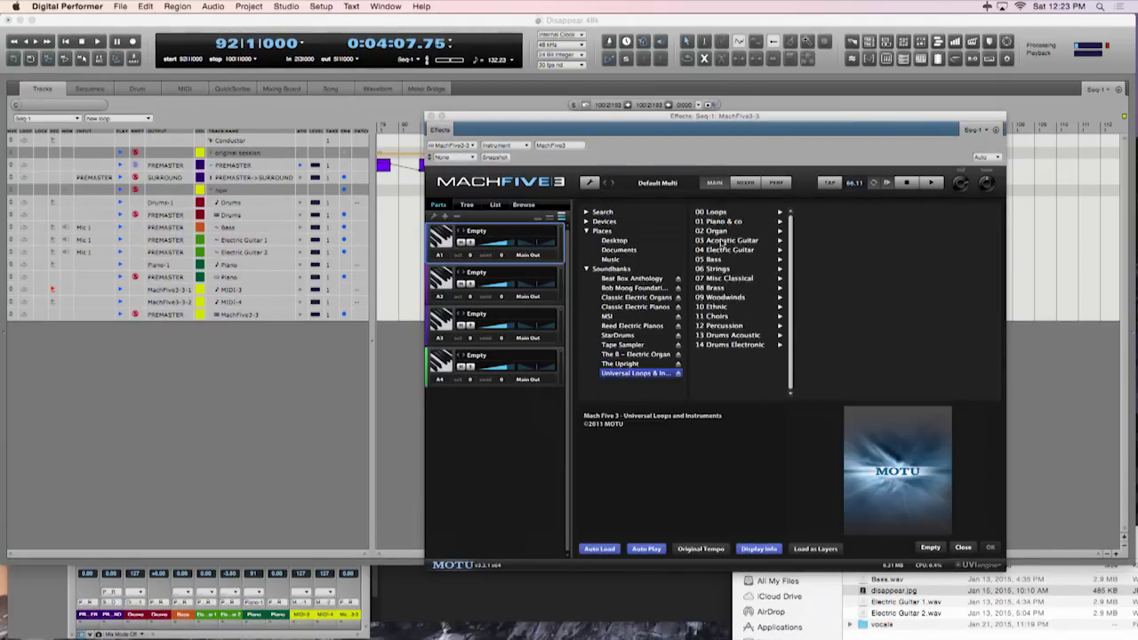
{"action": "left_click", "coordinate": [717, 269]}
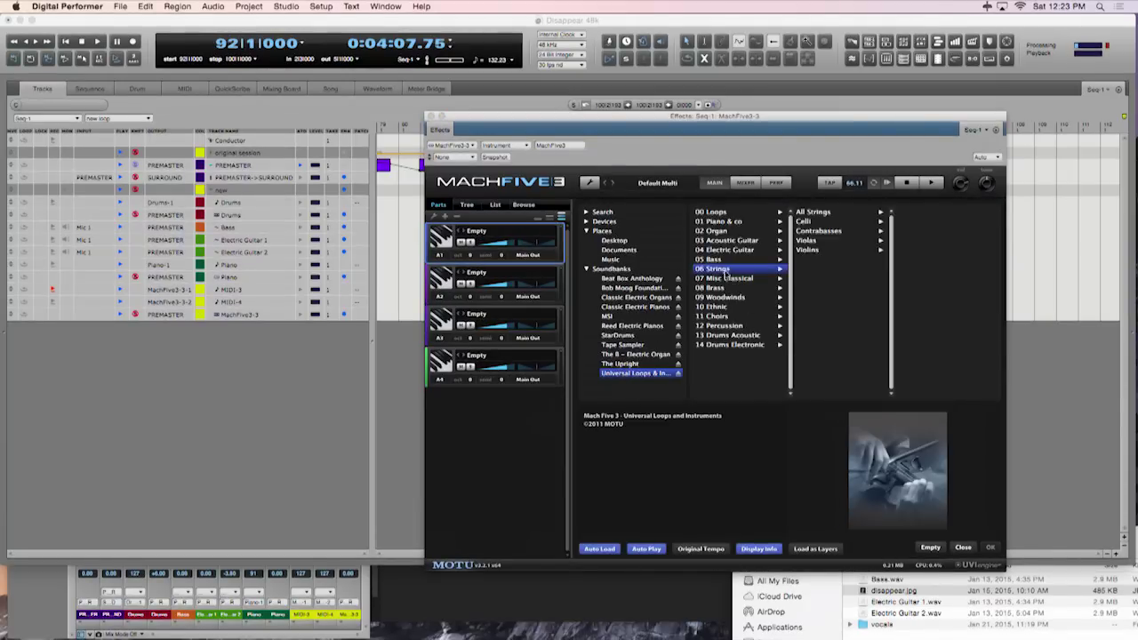
{"action": "left_click", "coordinate": [810, 213]}
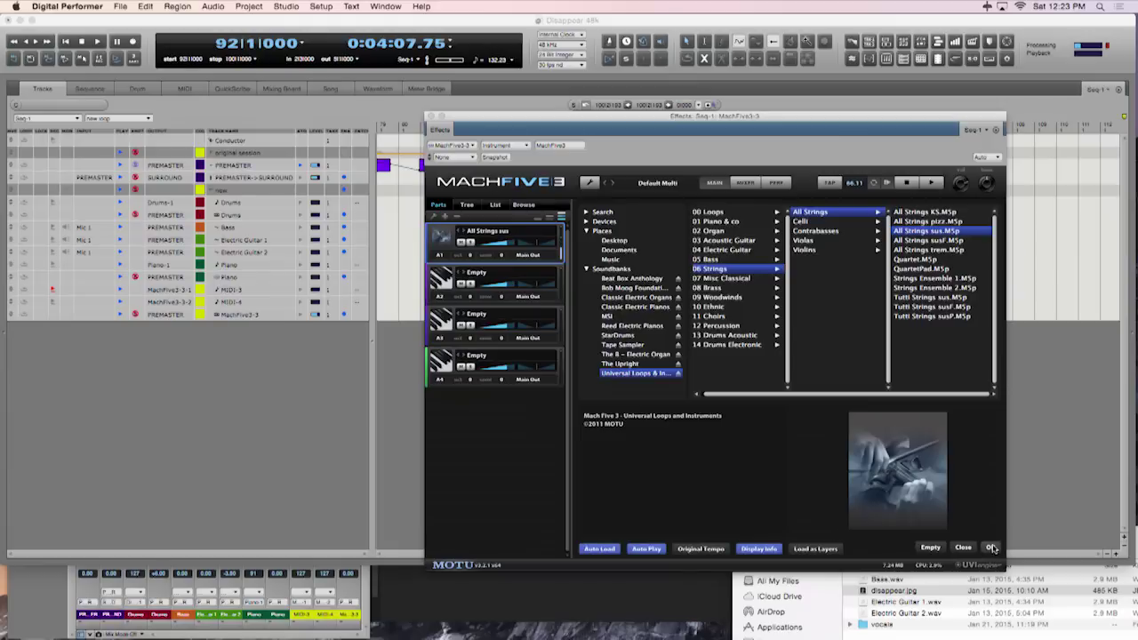
{"action": "left_click", "coordinate": [990, 547]}
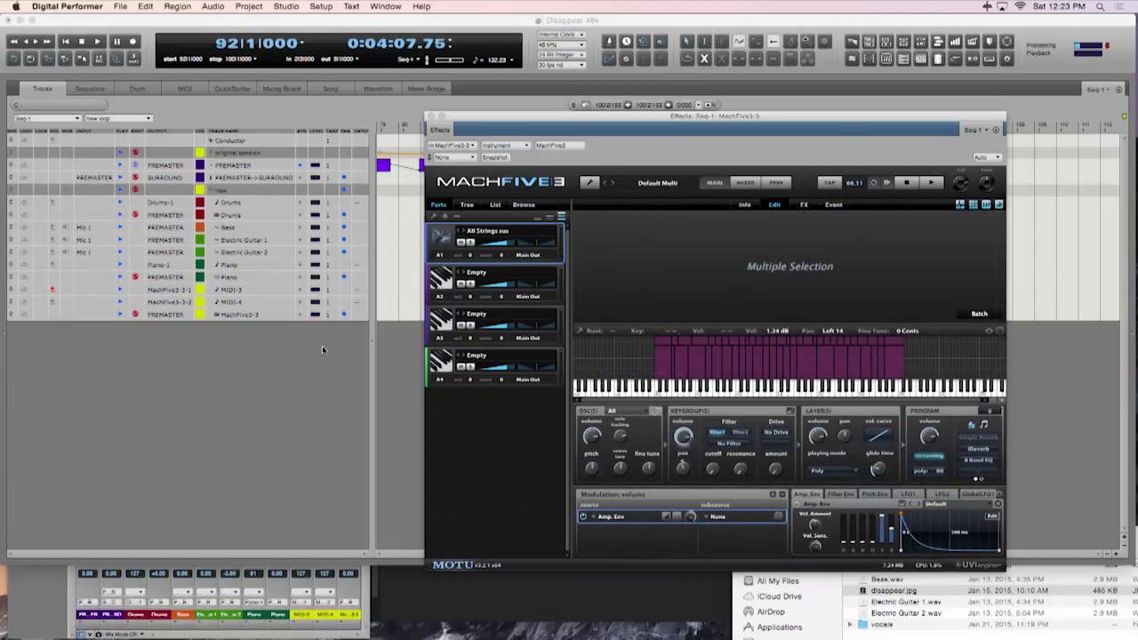
Close the MachFive window and record a strings part on the MIDI-3 track across the new loop
{"action": "key", "text": "super+w"}
{"action": "key", "text": "Left"}
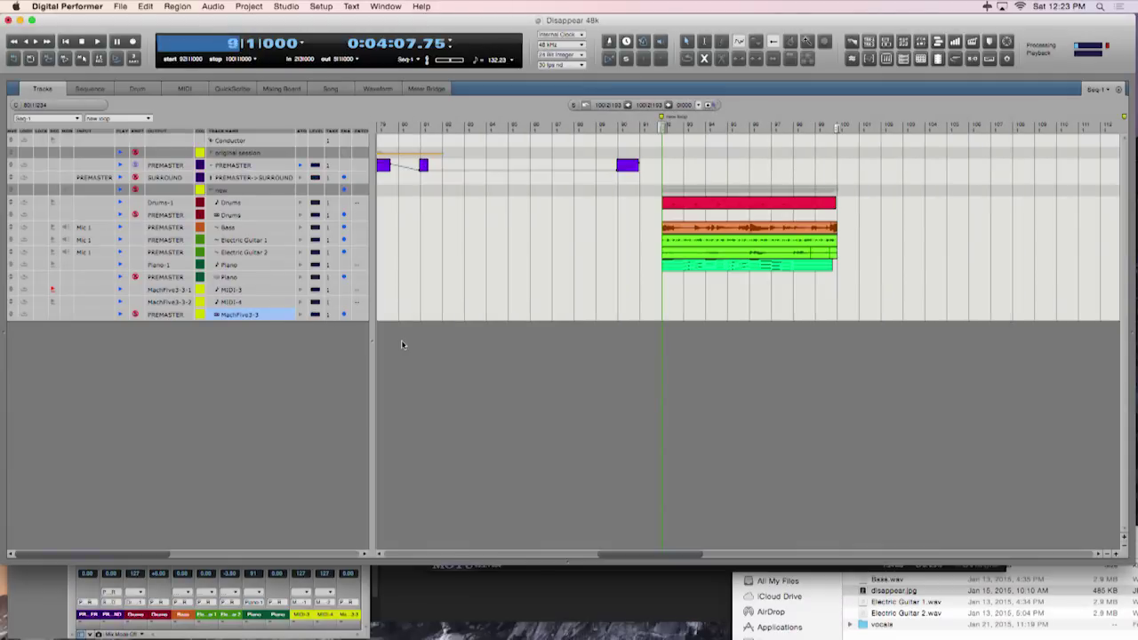
{"action": "key", "text": "space"}
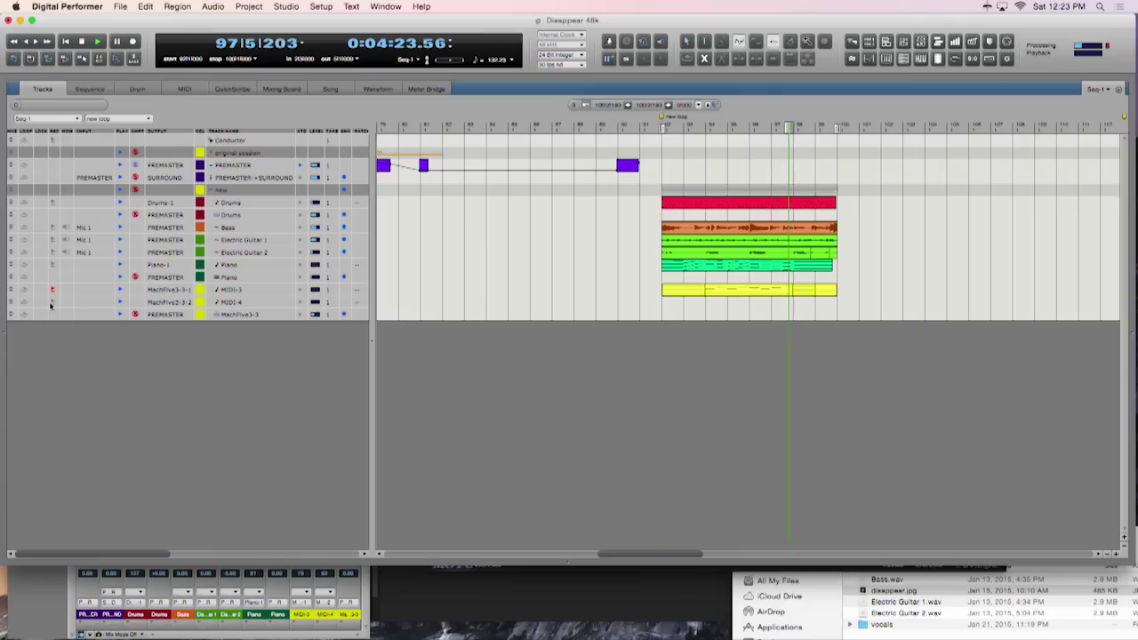
Load All Strings sus.M5p from the Universal Loops soundbank's 06 Strings folder into part A2 of MachFive3-3
{"action": "left_click", "coordinate": [236, 318]}
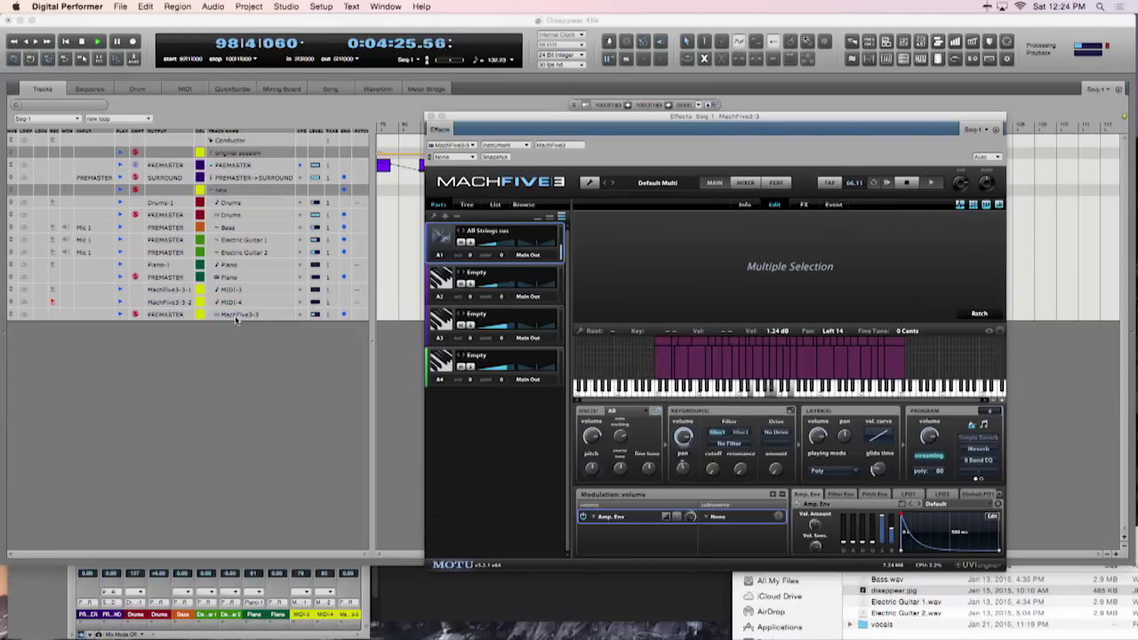
{"action": "double_click", "coordinate": [484, 278]}
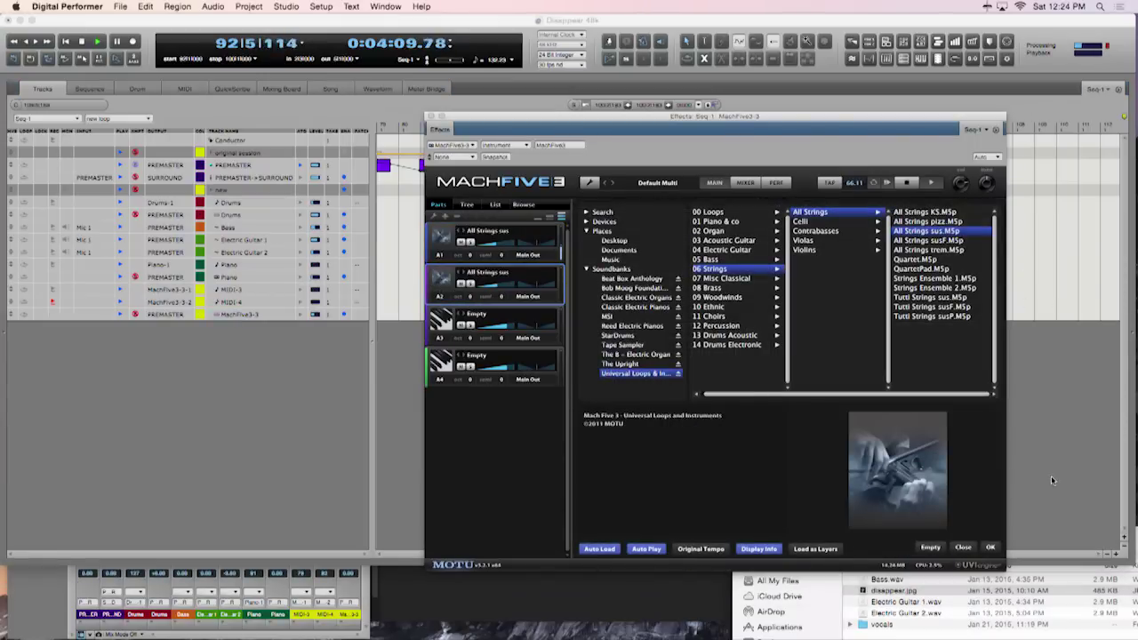
{"action": "left_click", "coordinate": [993, 548]}
Lower the MIDI-3 and MIDI-4 faders in the Mixing Board and return to the track overview
{"action": "left_click", "coordinate": [89, 601]}
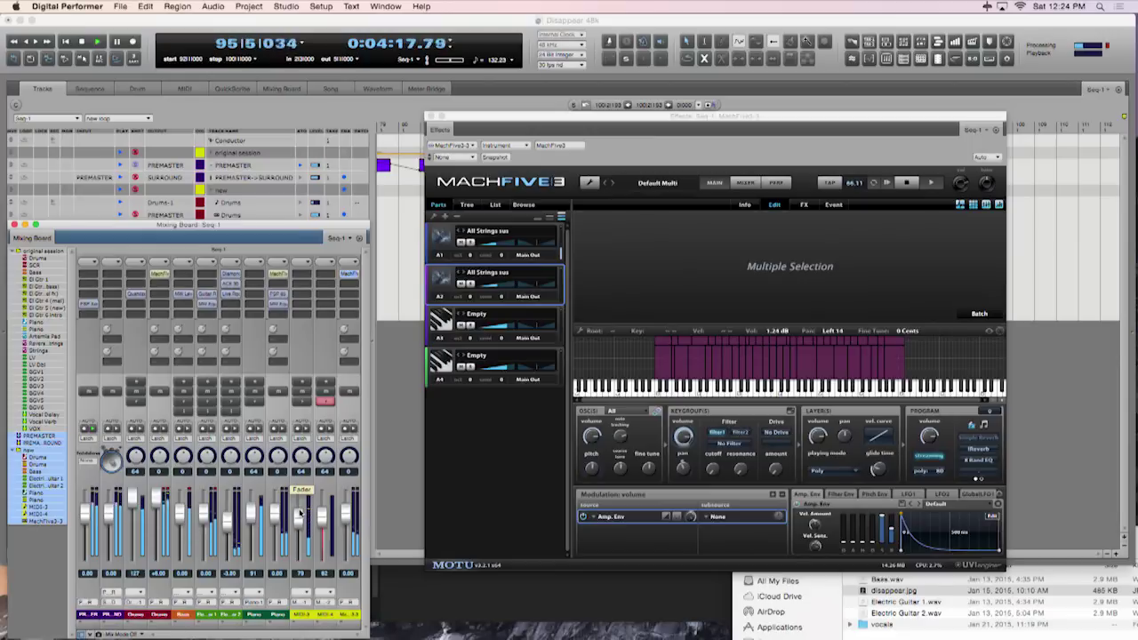
{"action": "left_click_drag", "start_coordinate": [299, 521], "coordinate": [324, 524]}
{"action": "left_click", "coordinate": [402, 355]}
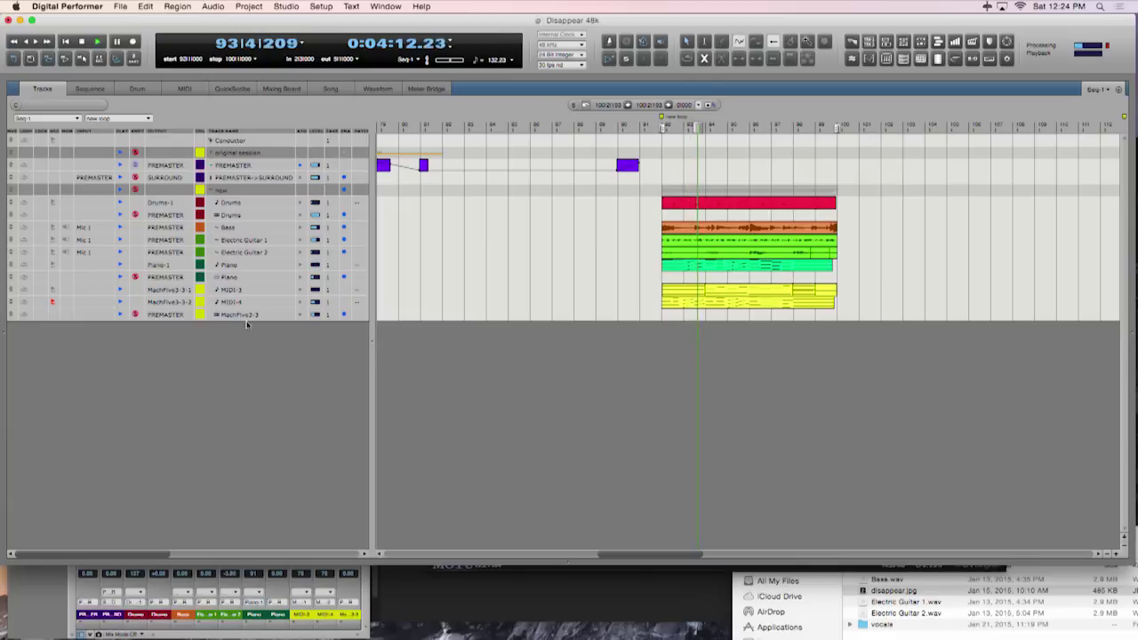
Rename the MIDI-3, MIDI-4 and MachFive3-3 tracks as Strings Pad, Strings Lead and Strings
{"action": "double_click", "coordinate": [231, 292]}
{"action": "type", "text": "Strings Pad"}
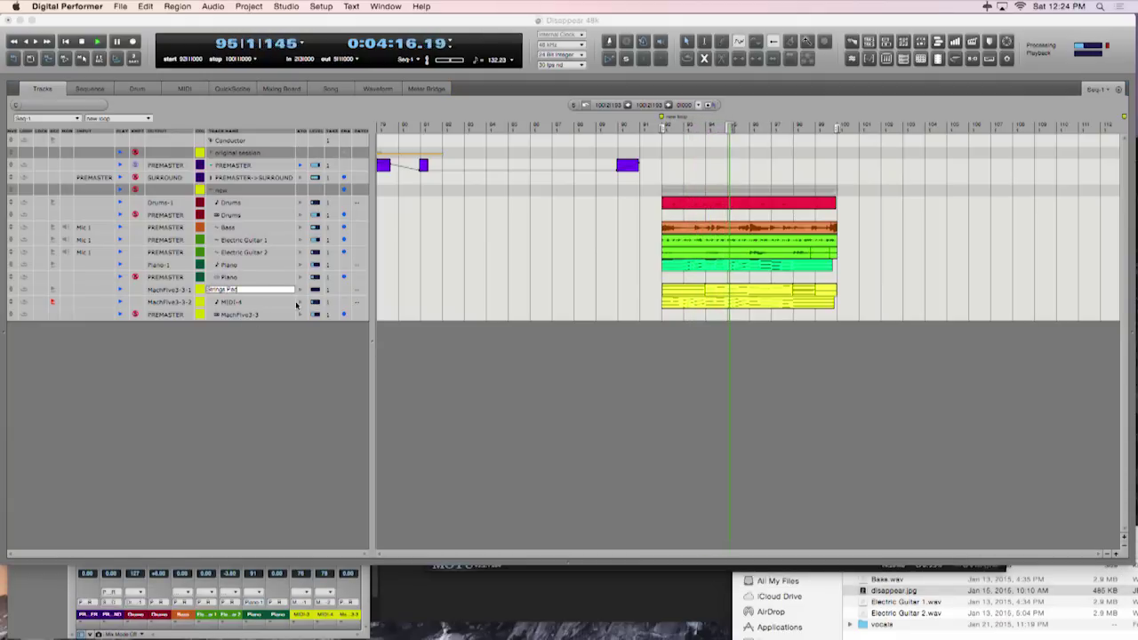
{"action": "key", "text": "Tab"}
{"action": "type", "text": "Strings"}
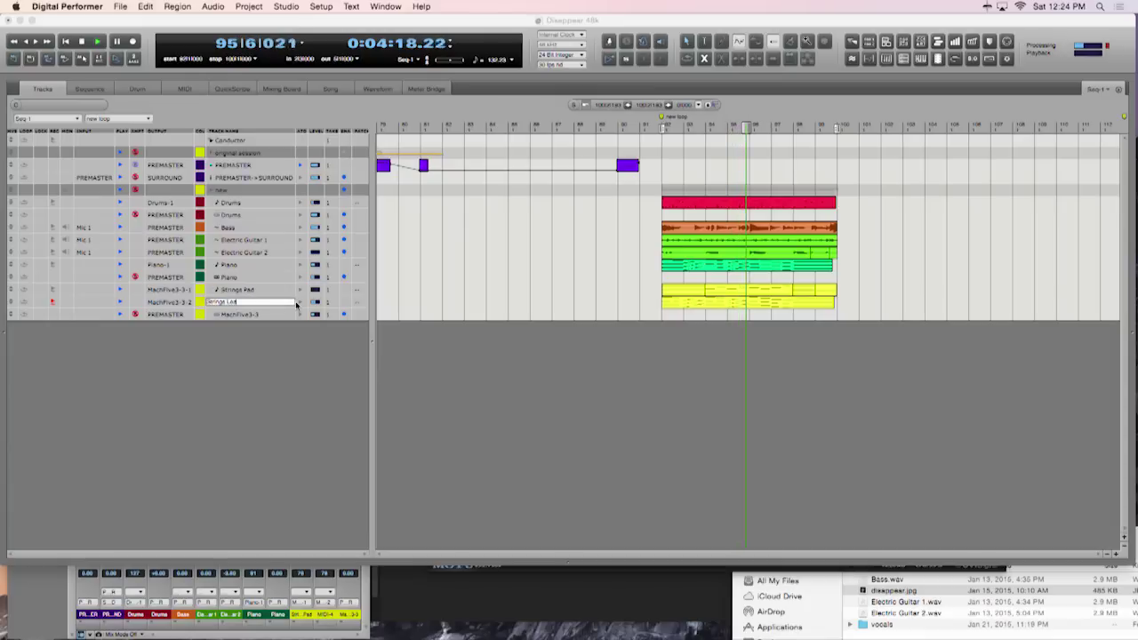
{"action": "type", "text": " Lead"}
{"action": "key", "text": "Tab"}
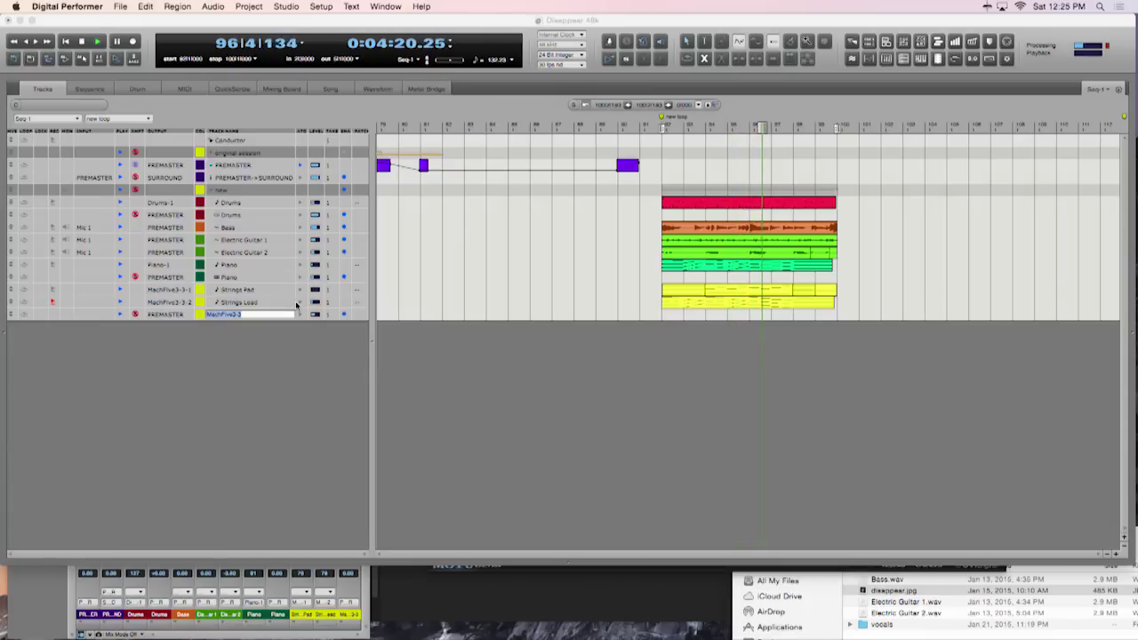
{"action": "type", "text": "Strings"}
{"action": "key", "text": "Return"}
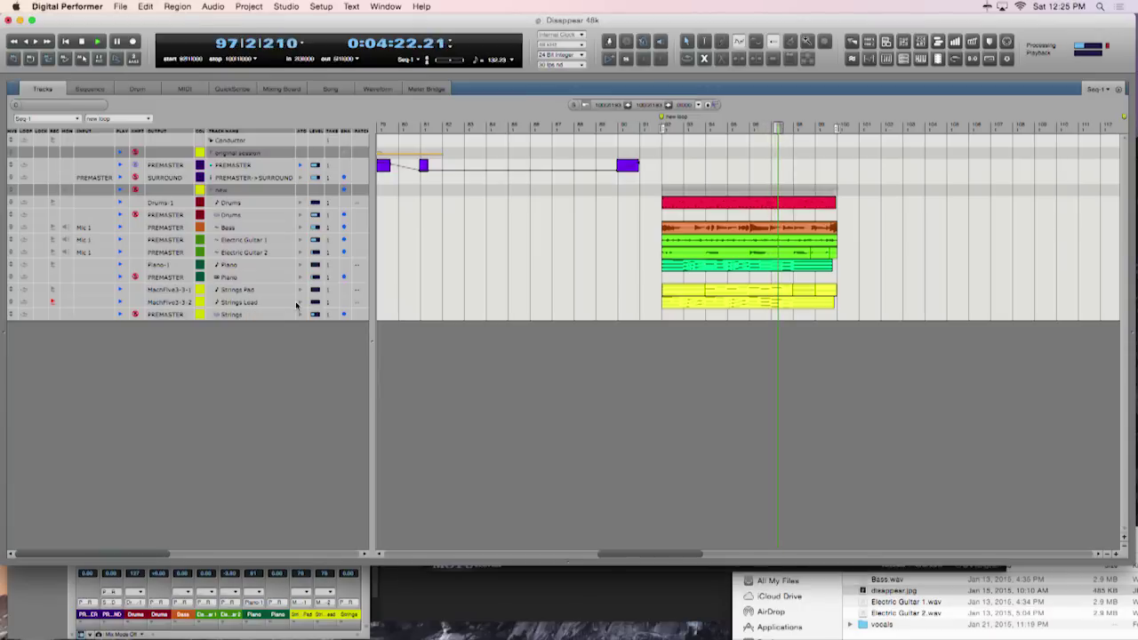
Colour the Strings Pad, Strings Lead and Strings tracks yellow-green
{"action": "left_click_drag", "start_coordinate": [262, 298], "coordinate": [258, 314]}
{"action": "left_click", "coordinate": [191, 313]}
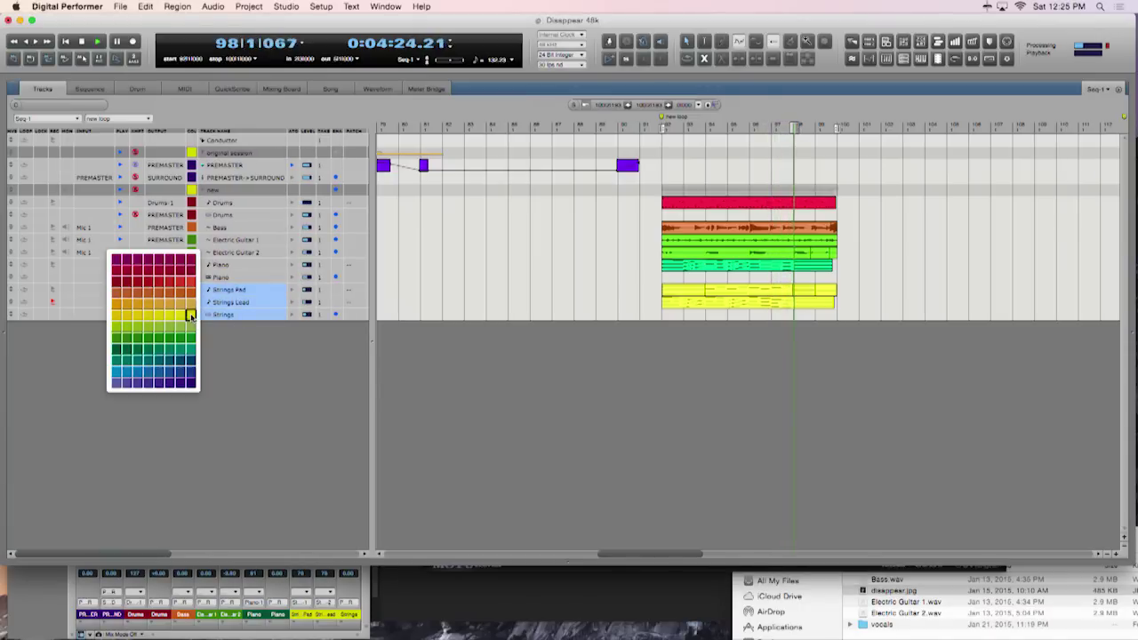
{"action": "left_click", "coordinate": [114, 328]}
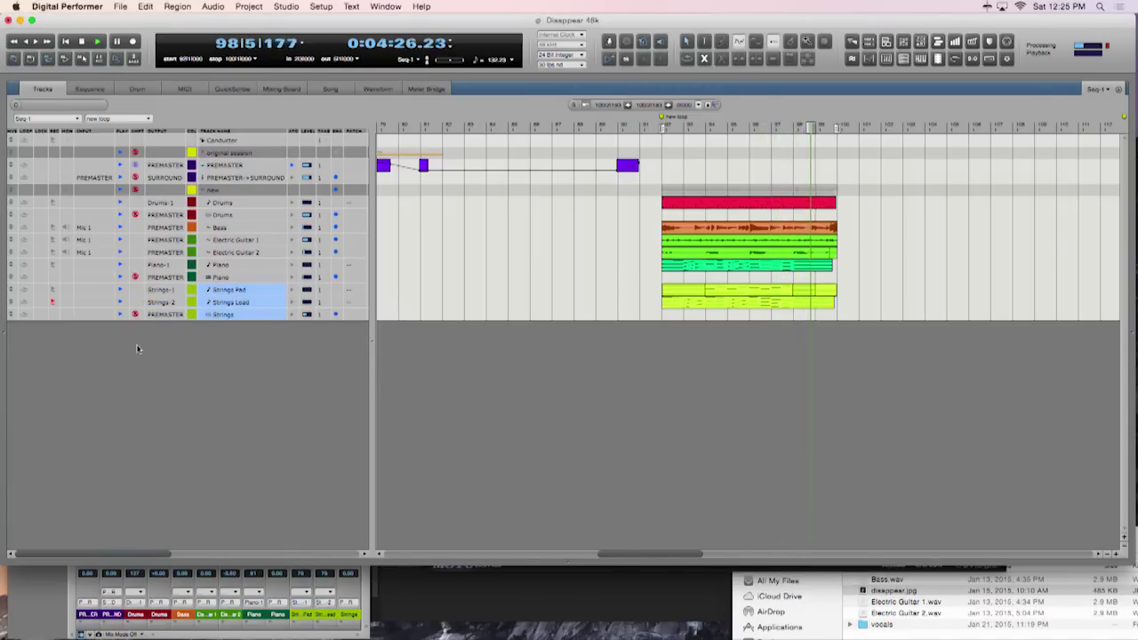
Adjust the master tuning of the MachFive instrument on the Strings track slightly and close its window
{"action": "left_click", "coordinate": [46, 573]}
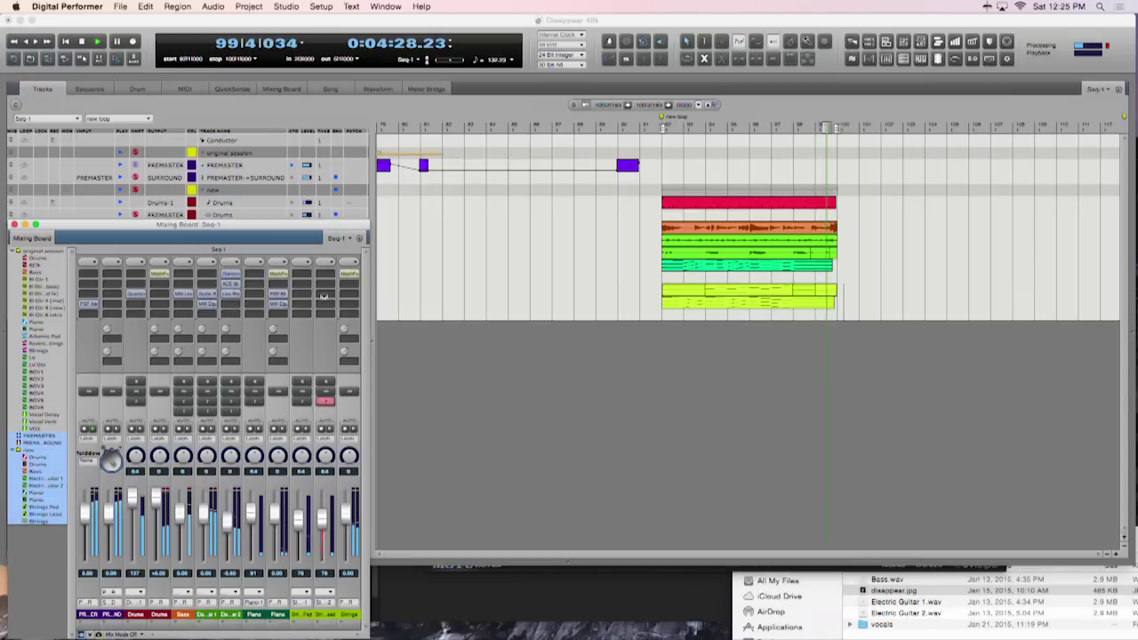
{"action": "left_click", "coordinate": [346, 274]}
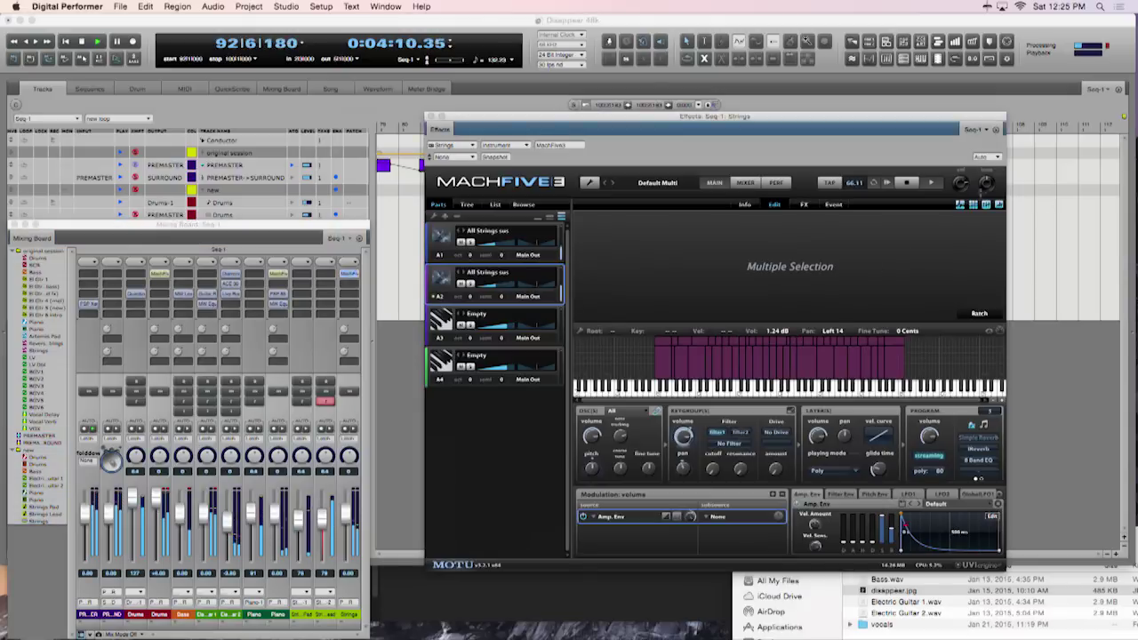
{"action": "left_click_drag", "start_coordinate": [985, 185], "coordinate": [987, 183]}
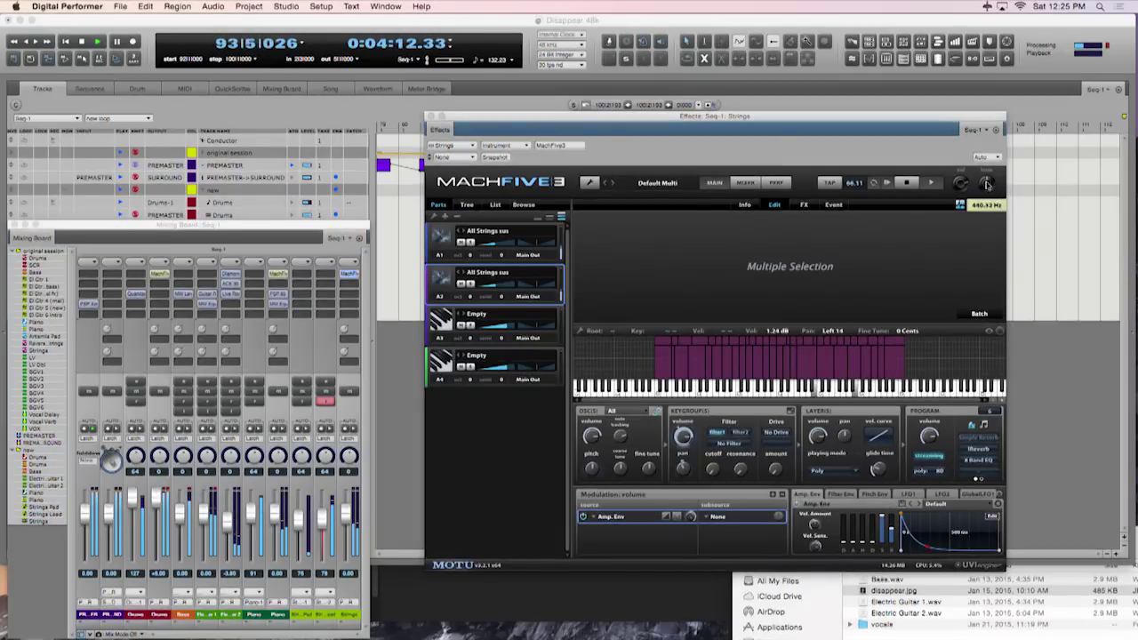
{"action": "left_click_drag", "start_coordinate": [991, 174], "coordinate": [990, 171]}
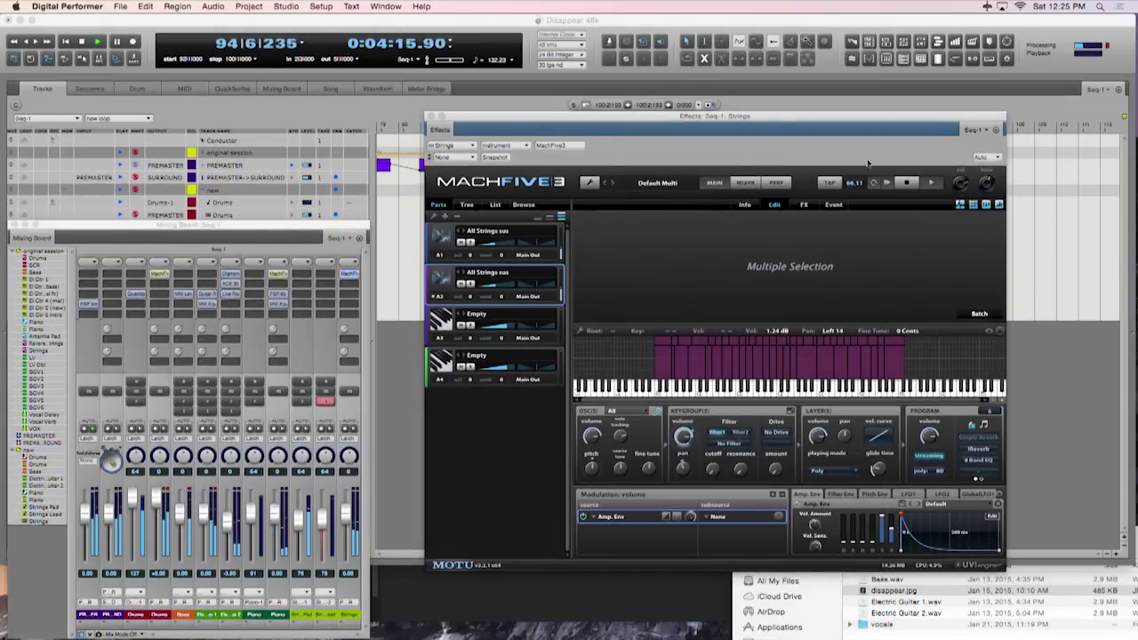
{"action": "left_click", "coordinate": [430, 117]}
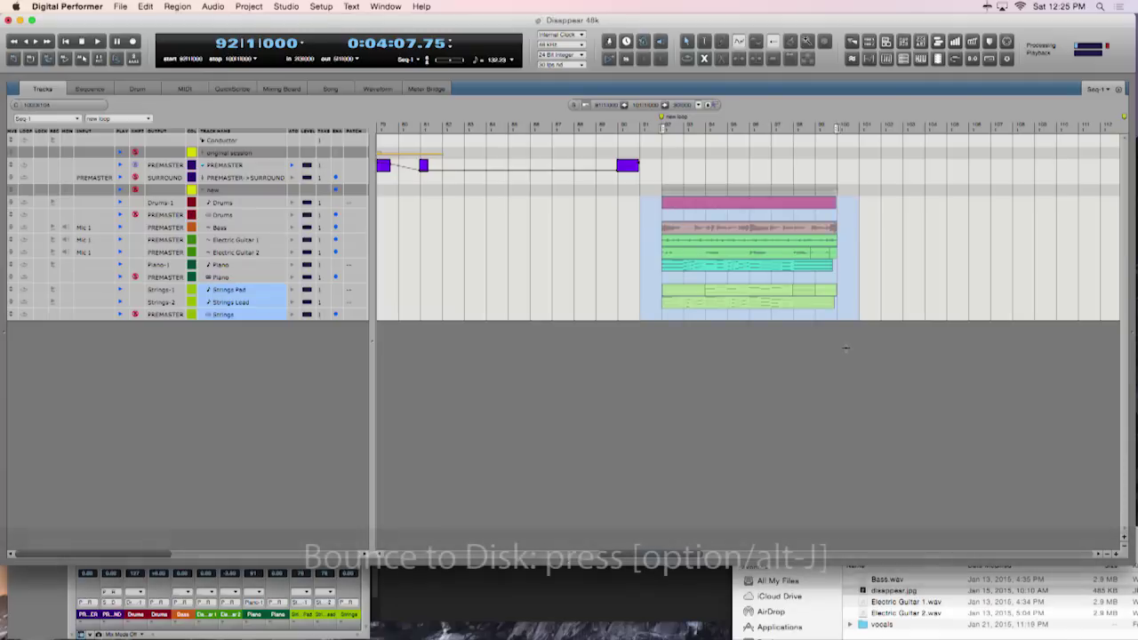
Bounce the new loop section to disk as a L.A.M.E. MP3 named Disappear 48k mix, with Mix In 1-3 as the source
{"action": "key", "text": "super+a"}
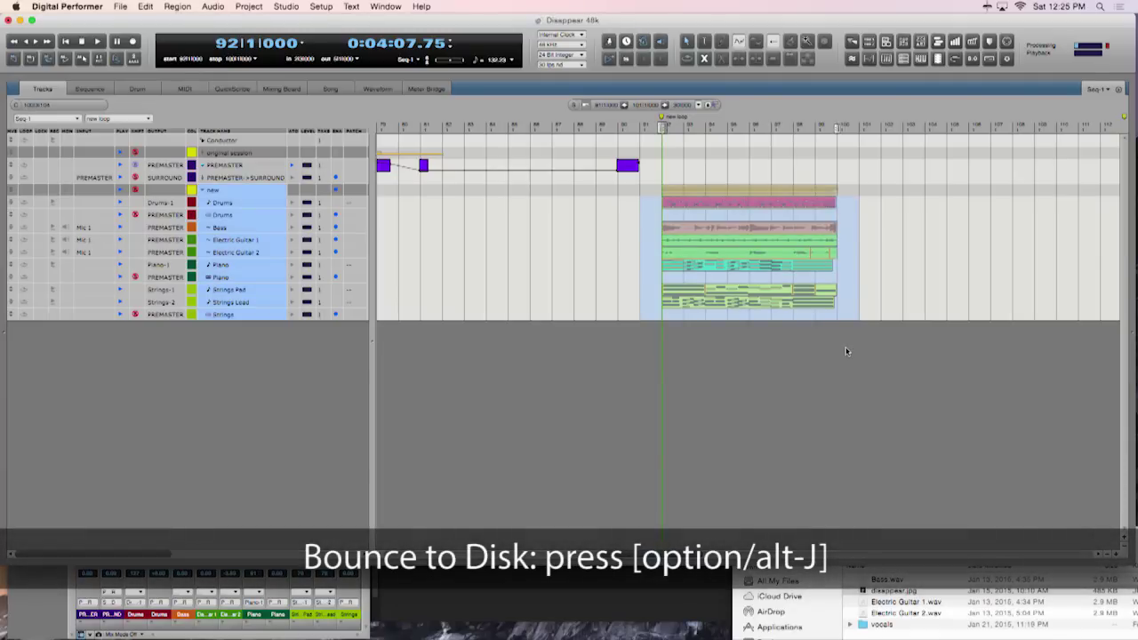
{"action": "key", "text": "alt+j"}
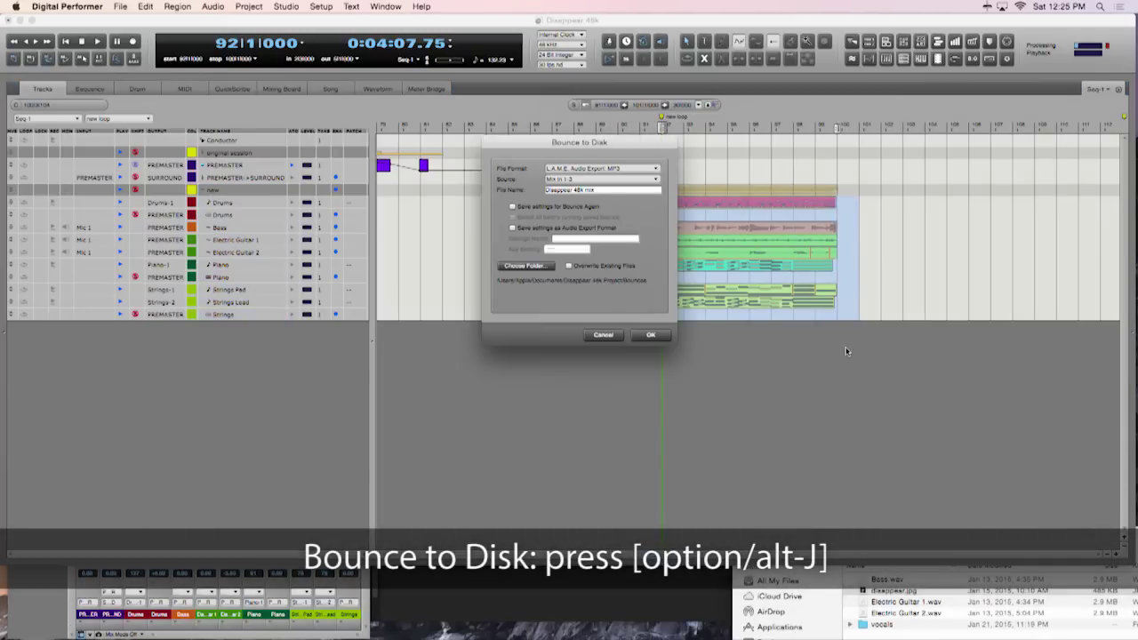
{"action": "key", "text": "Return"}
{"action": "key", "text": "Return"}
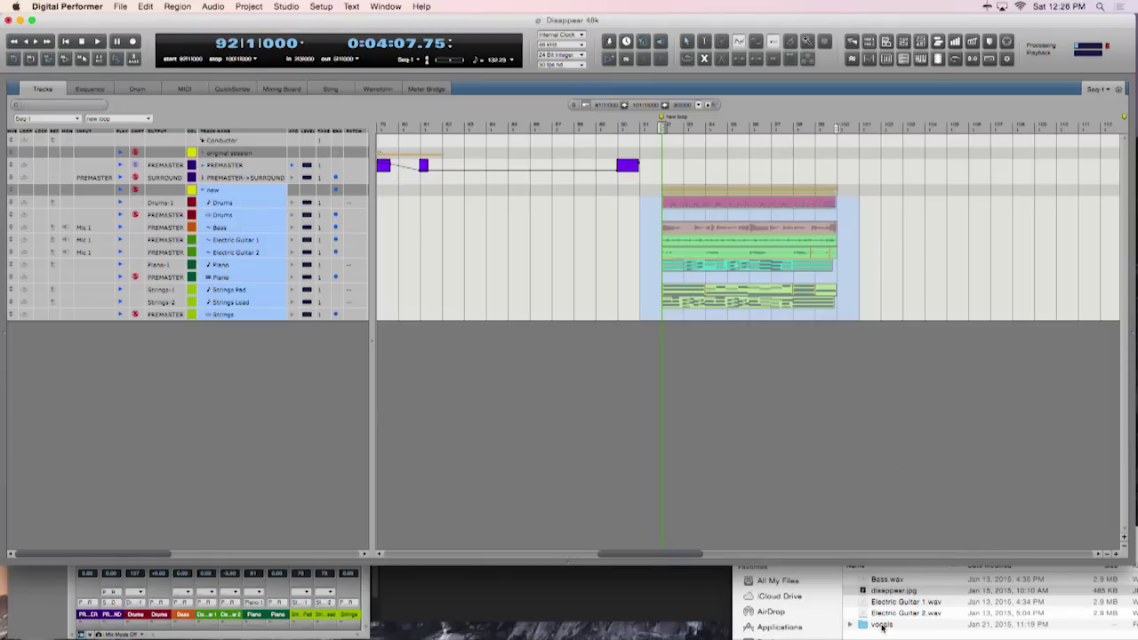
Switch to Finder, open the vocals folder and import all eight WAV files as new tracks at the new loop section
{"action": "double_click", "coordinate": [882, 627]}
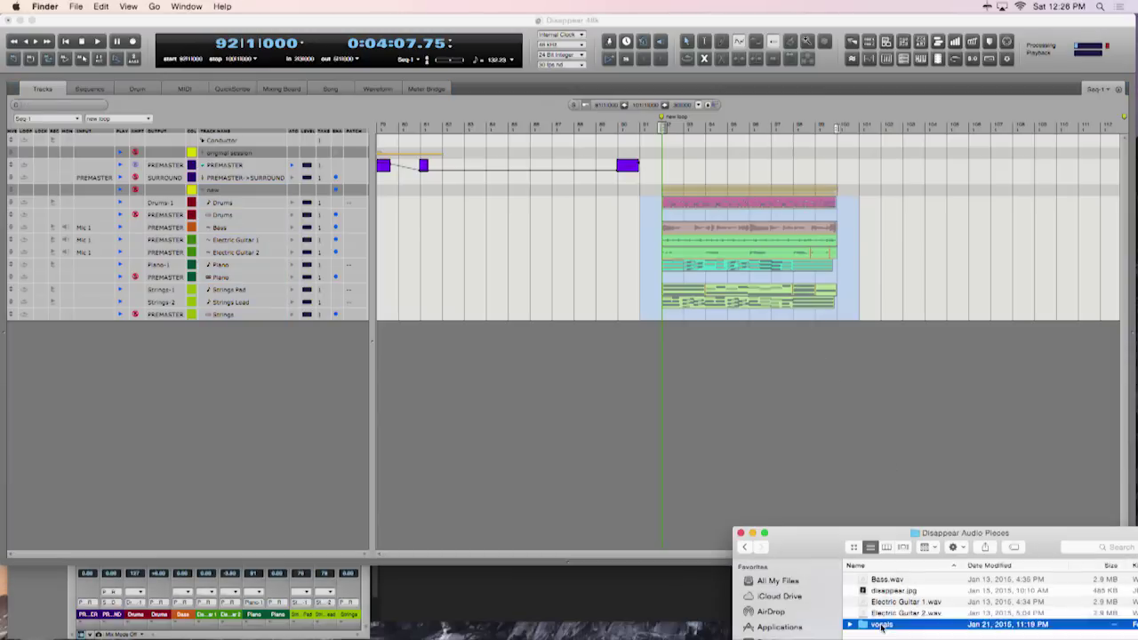
{"action": "left_click_drag", "start_coordinate": [820, 551], "coordinate": [823, 511]}
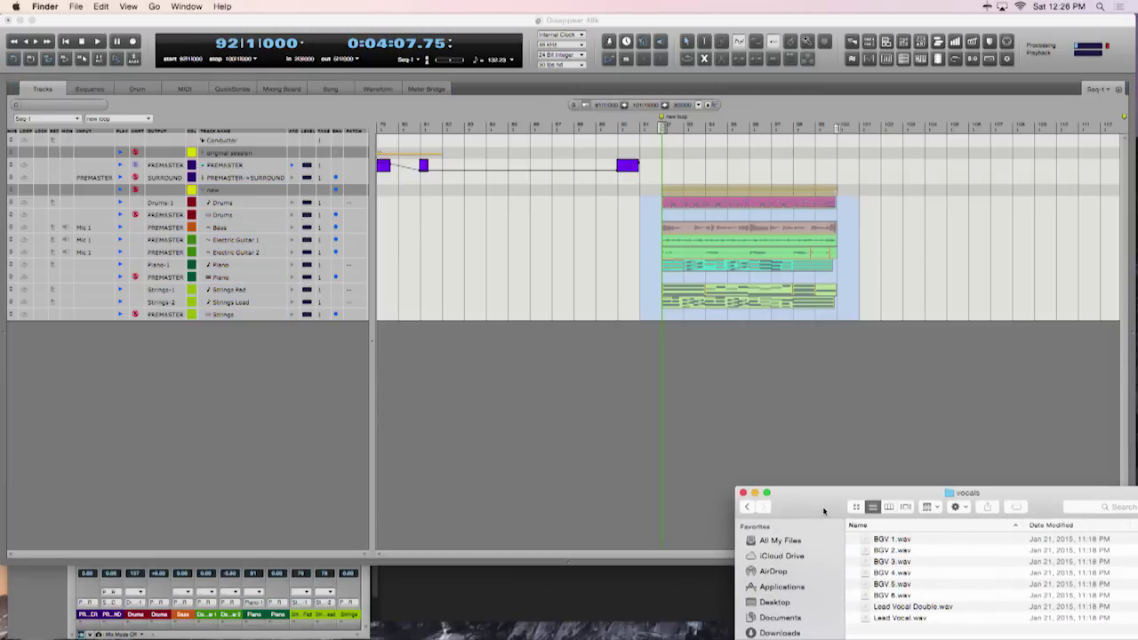
{"action": "key", "text": "super+a"}
{"action": "left_click_drag", "start_coordinate": [892, 560], "coordinate": [584, 392]}
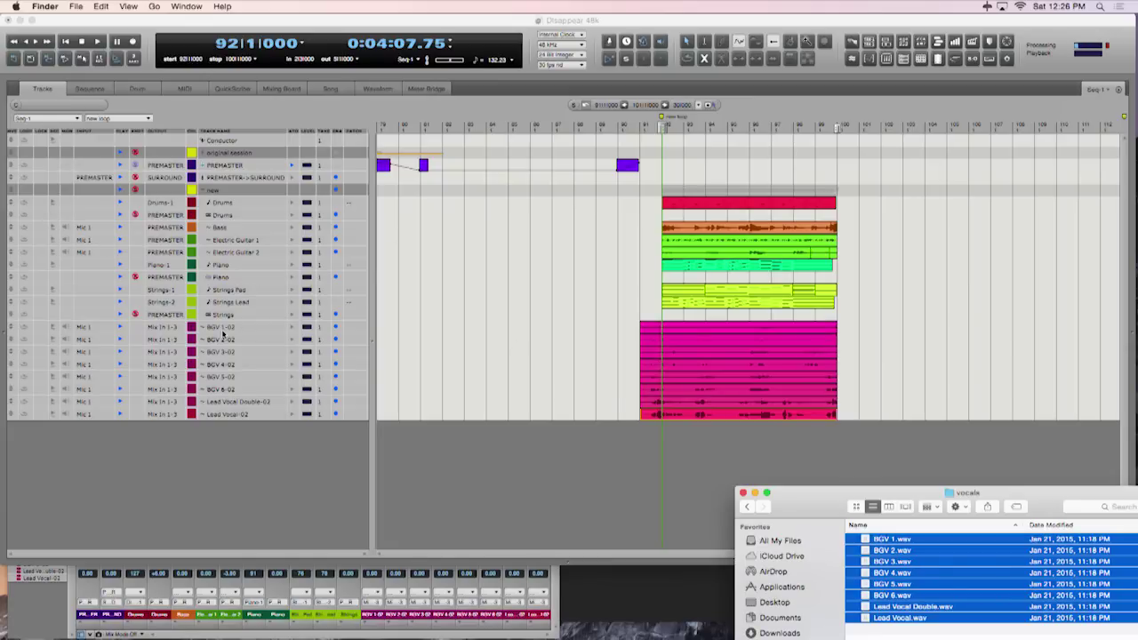
Colour the two Lead Vocal tracks dark blue and the six BGV tracks light blue
{"action": "left_click_drag", "start_coordinate": [236, 405], "coordinate": [235, 419]}
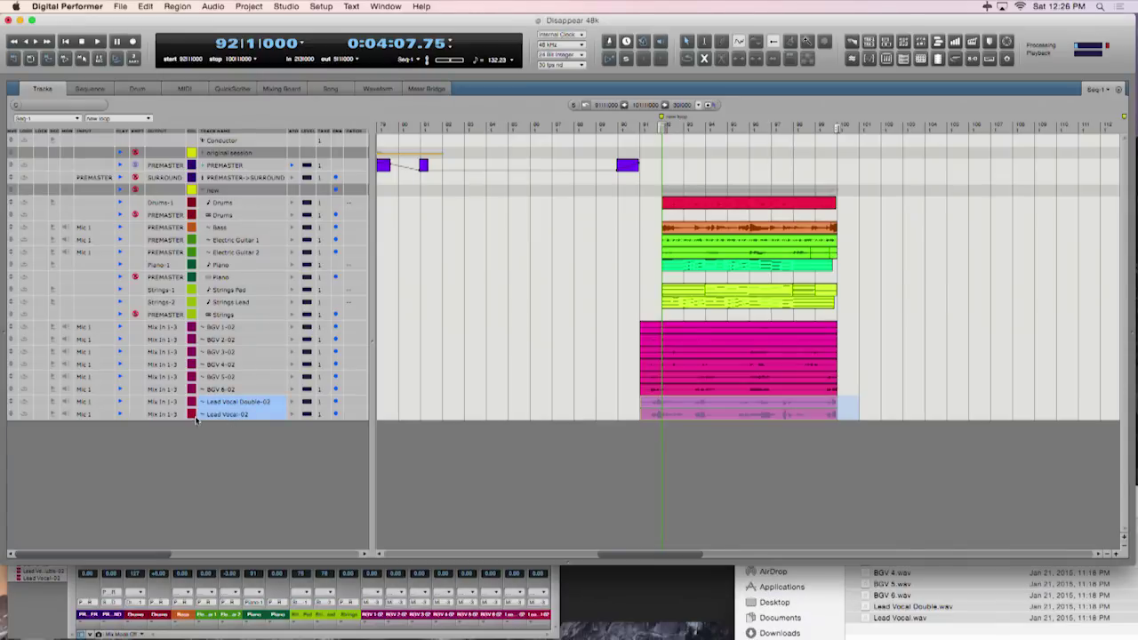
{"action": "left_click", "coordinate": [191, 415]}
{"action": "left_click", "coordinate": [246, 519]}
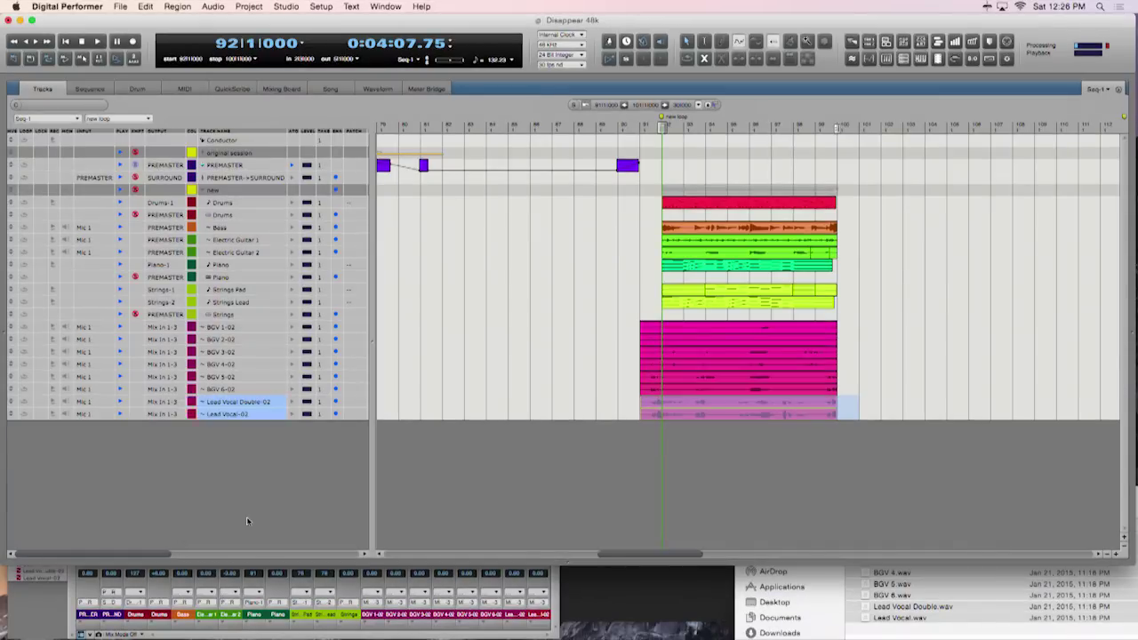
{"action": "left_click_drag", "start_coordinate": [229, 393], "coordinate": [203, 334]}
{"action": "left_click", "coordinate": [190, 340]}
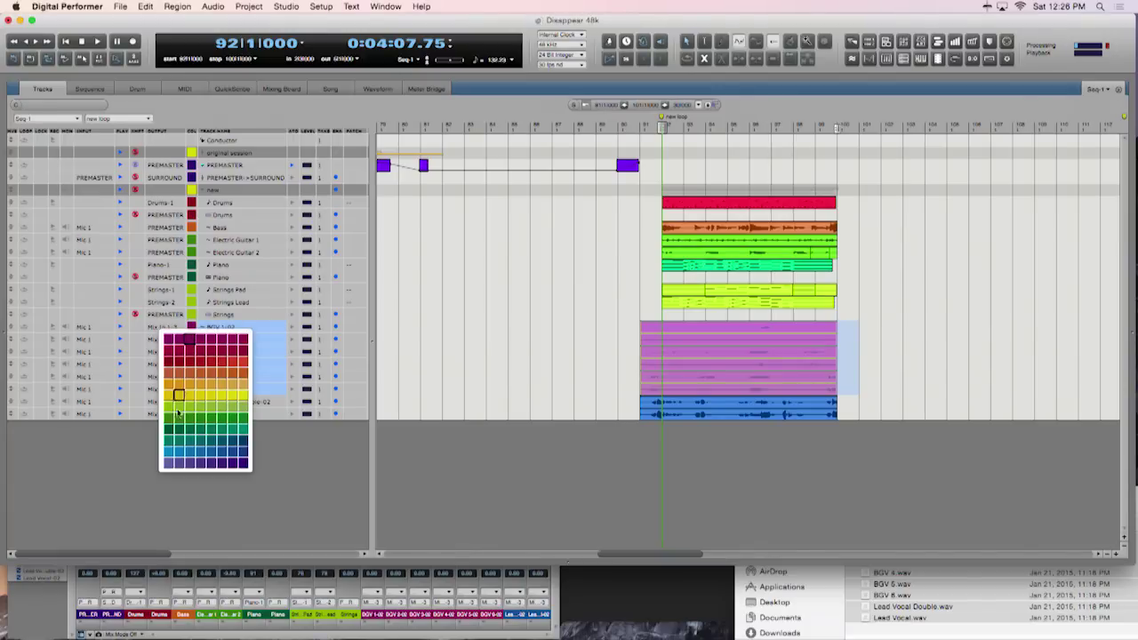
{"action": "left_click", "coordinate": [169, 451]}
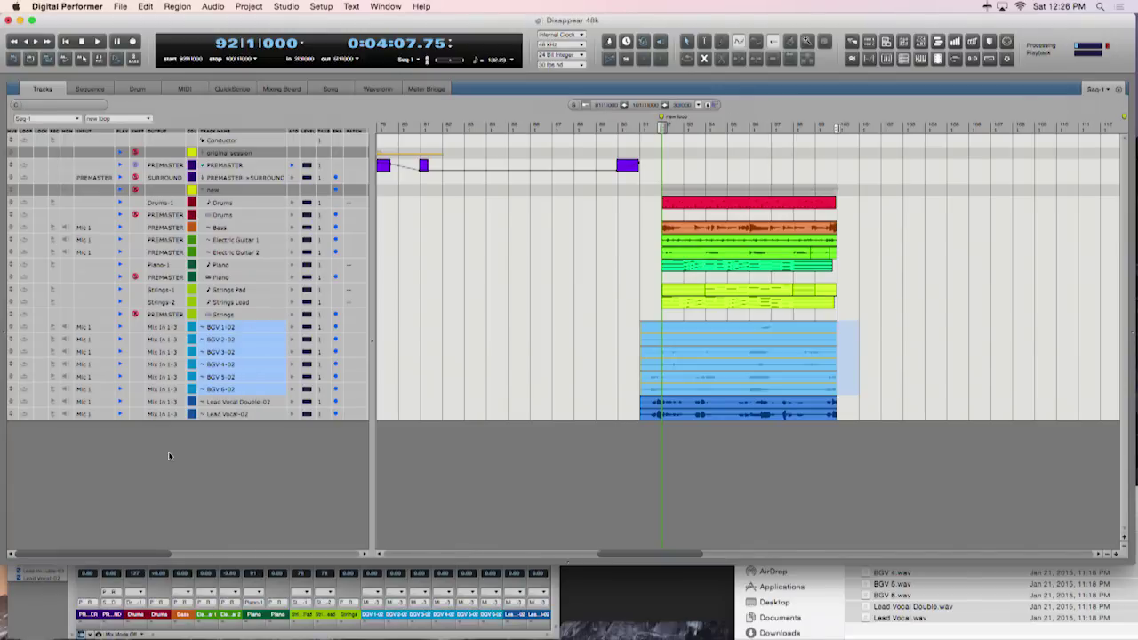
{"action": "left_click", "coordinate": [232, 449]}
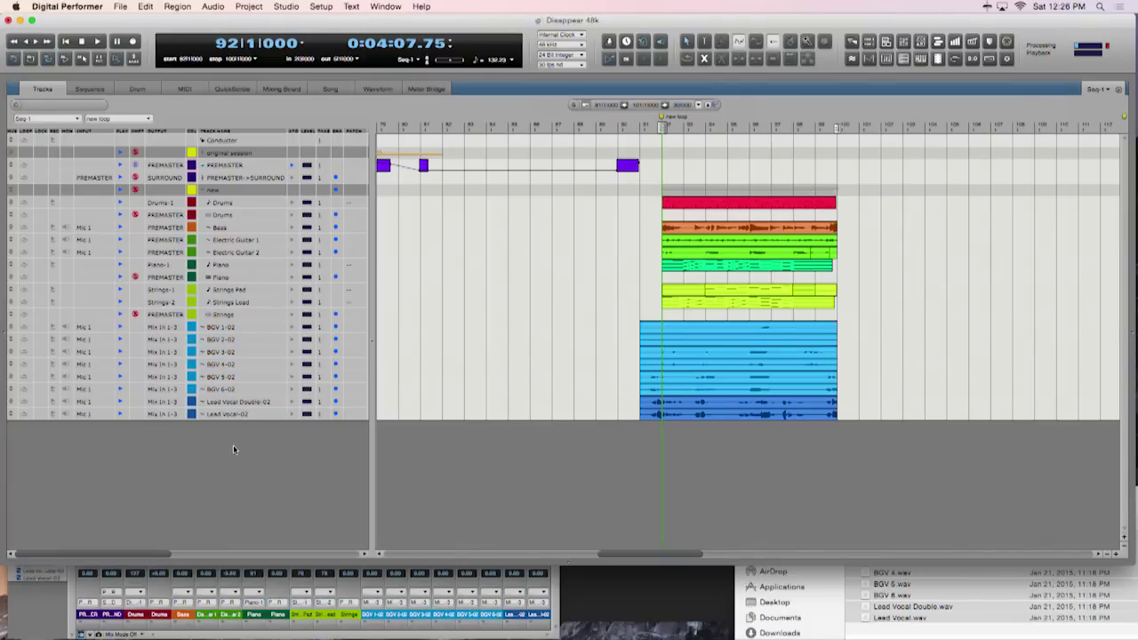
Solo all eight imported vocal tracks in the Mixing Board and play them back
{"action": "left_click", "coordinate": [39, 605]}
{"action": "left_click_drag", "start_coordinate": [369, 381], "coordinate": [590, 389]}
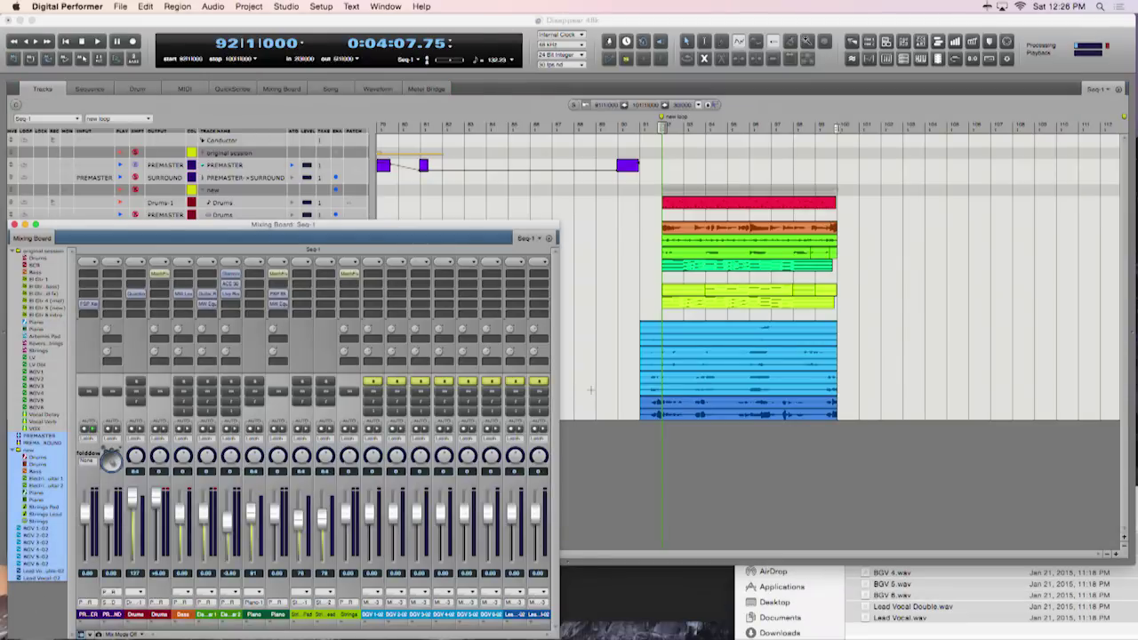
{"action": "key", "text": "space"}
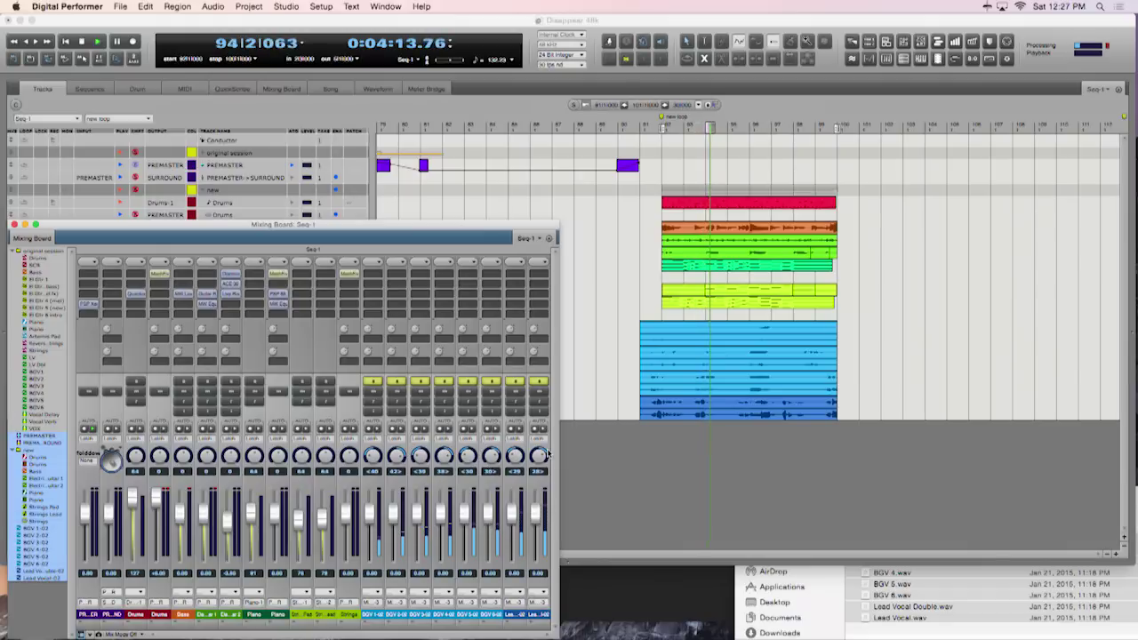
{"action": "key", "text": "space"}
Solo only the Lead Vocal-02 track and play it back to check it on its own
{"action": "left_click", "coordinate": [540, 382], "text": "alt"}
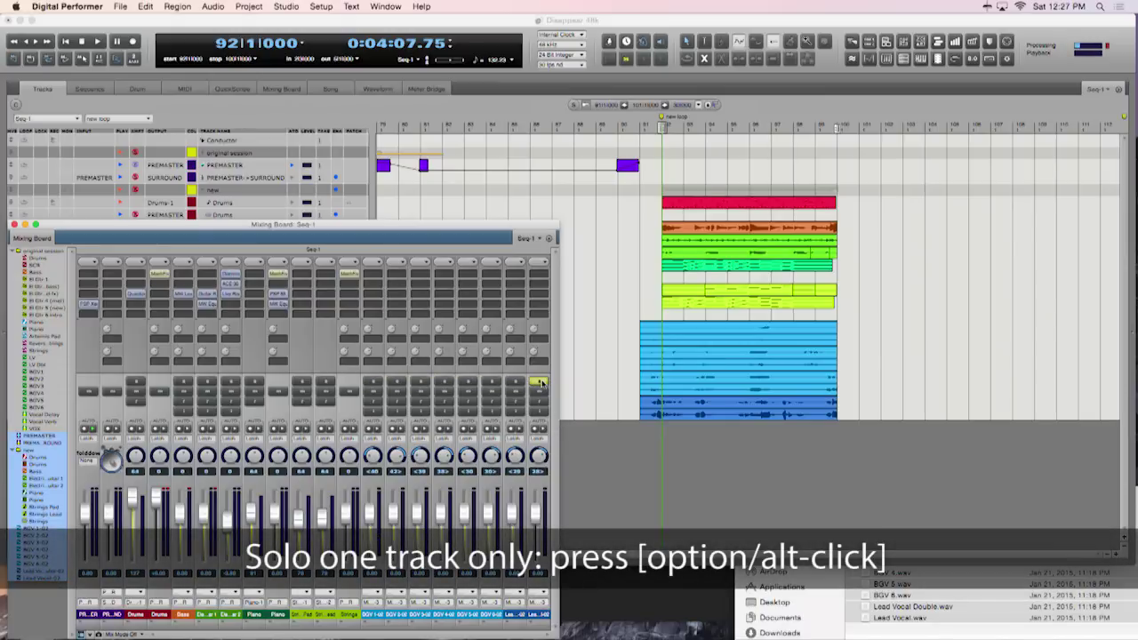
{"action": "key", "text": "space"}
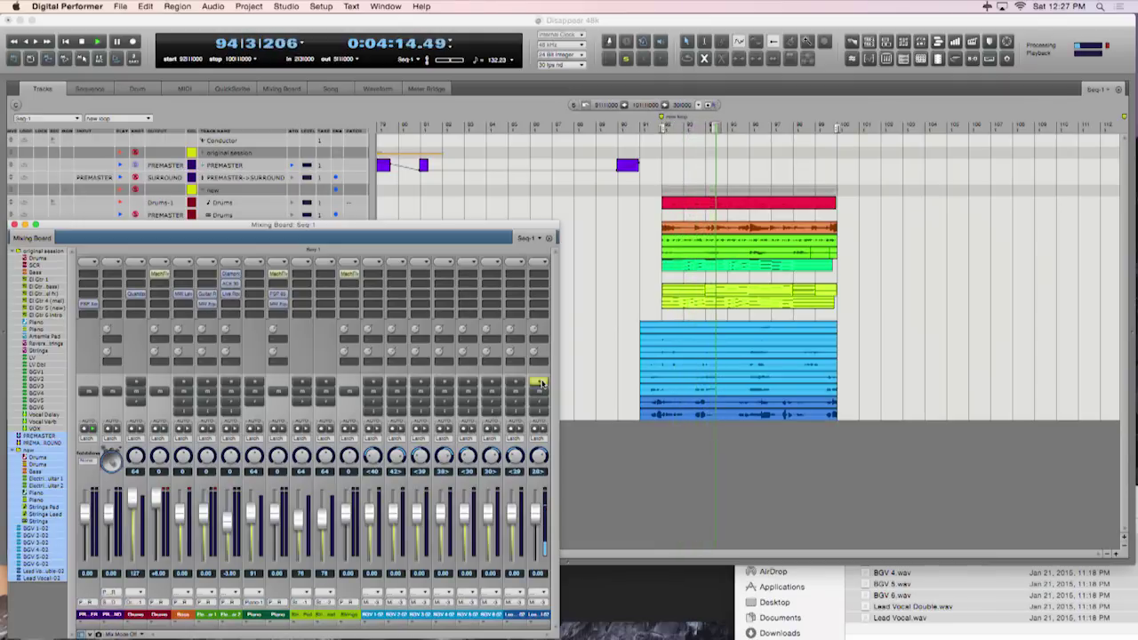
{"action": "key", "text": "space"}
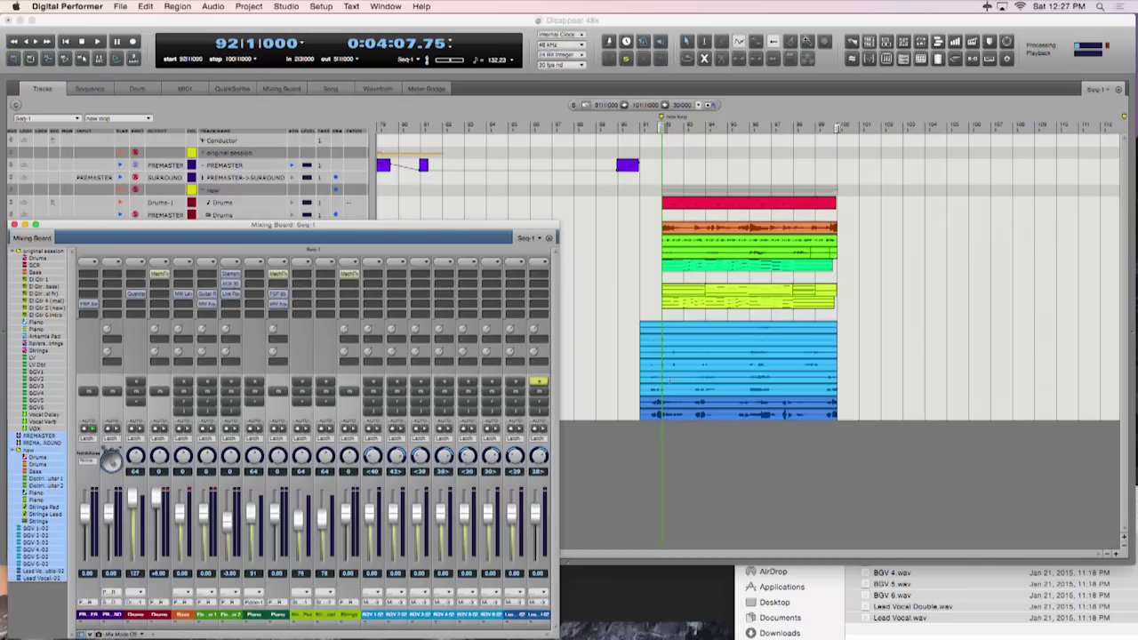
Insert the MW Leveler effect in insert C of Lead Vocal-02 and load its Radio Rider preset
{"action": "left_click", "coordinate": [543, 298]}
{"action": "type", "text": "mw leve"}
{"action": "key", "text": "Down"}
{"action": "key", "text": "Return"}
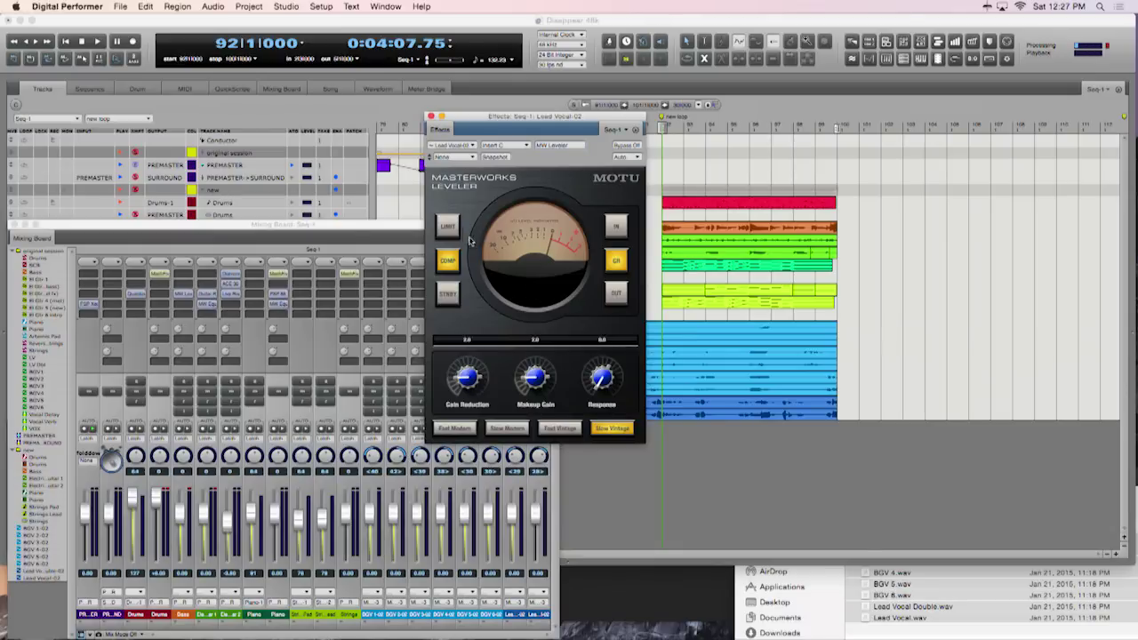
{"action": "left_click", "coordinate": [451, 160]}
{"action": "left_click", "coordinate": [472, 233]}
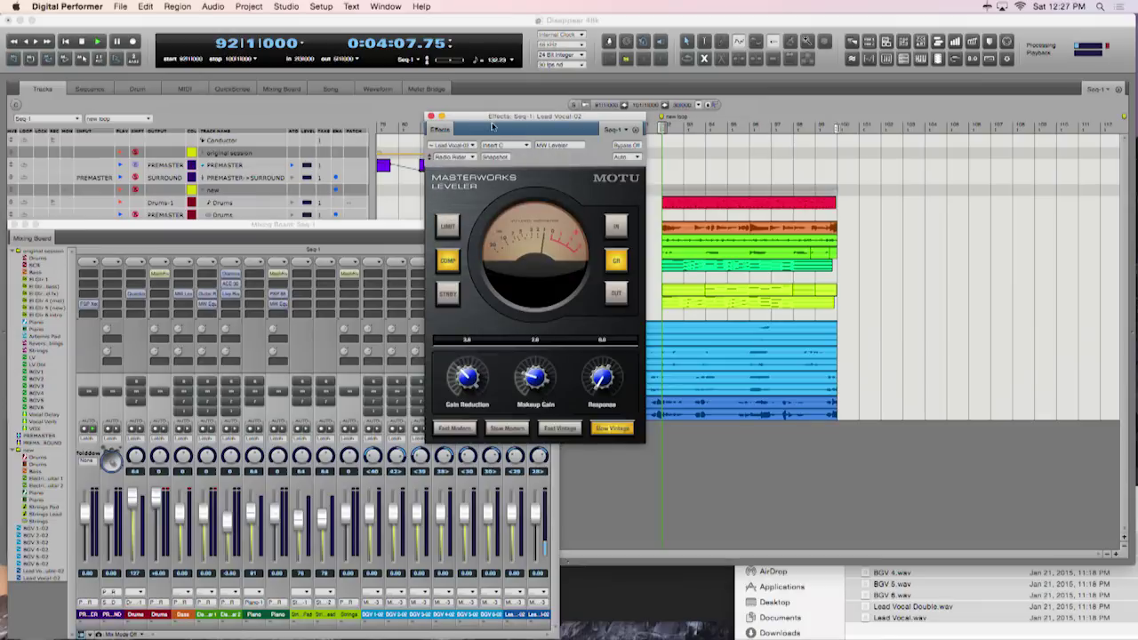
Listen to the lead vocal through the MW Leveler, close the effect window and stop playback
{"action": "left_click_drag", "start_coordinate": [492, 127], "coordinate": [578, 231]}
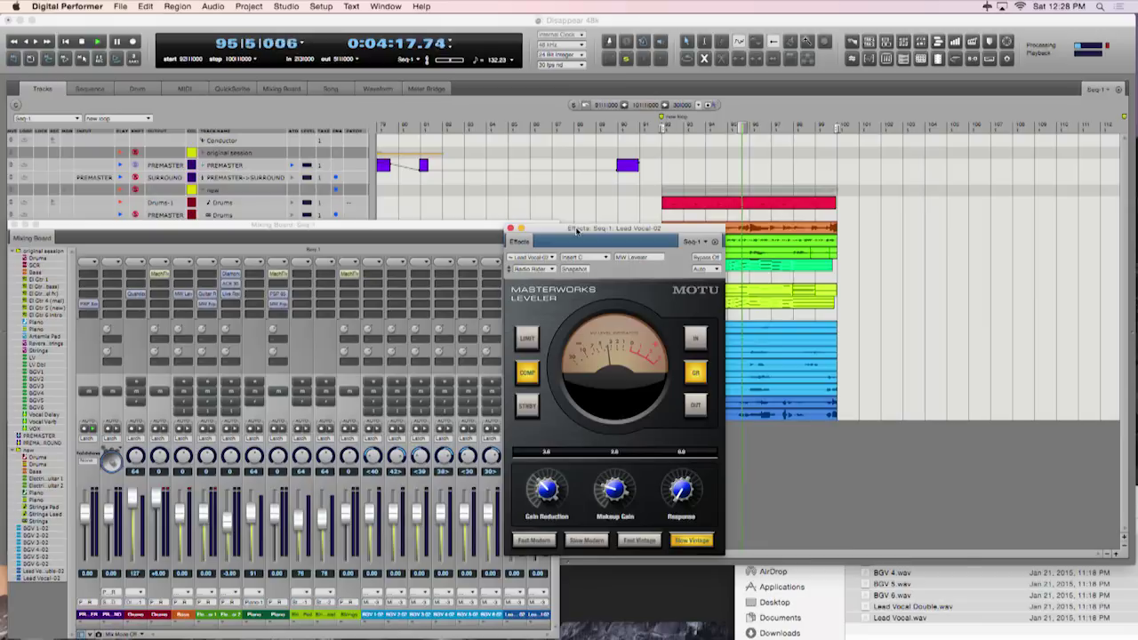
{"action": "left_click", "coordinate": [509, 230]}
{"action": "key", "text": "space"}
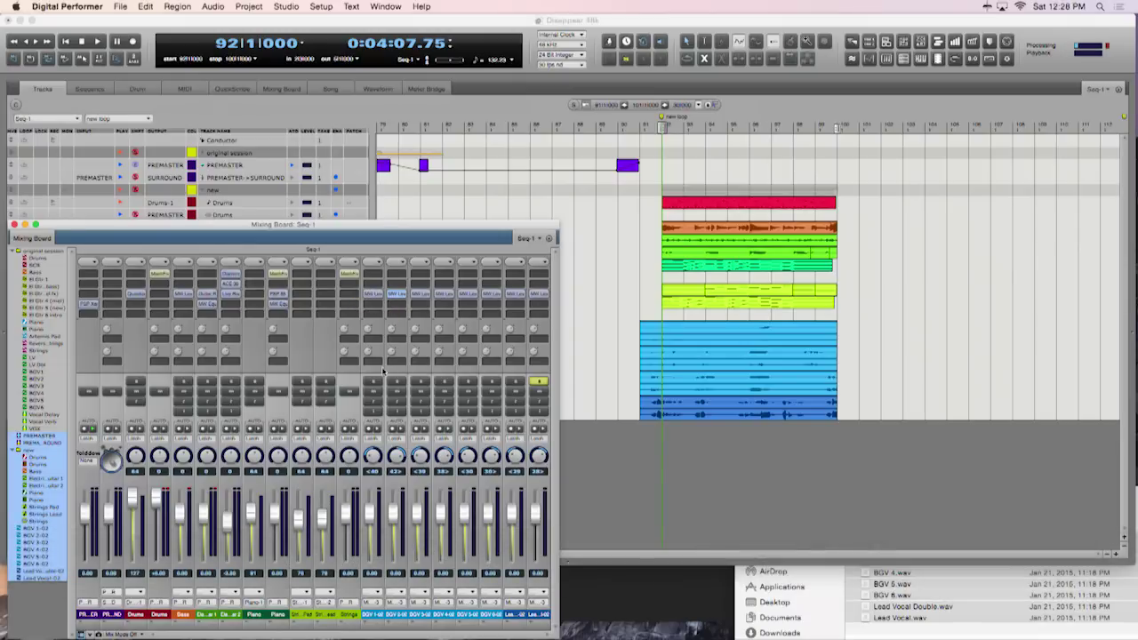
Solo all eight imported vocal tracks again, play the loop through their levelers, and stop playback
{"action": "left_click_drag", "start_coordinate": [373, 382], "coordinate": [590, 394]}
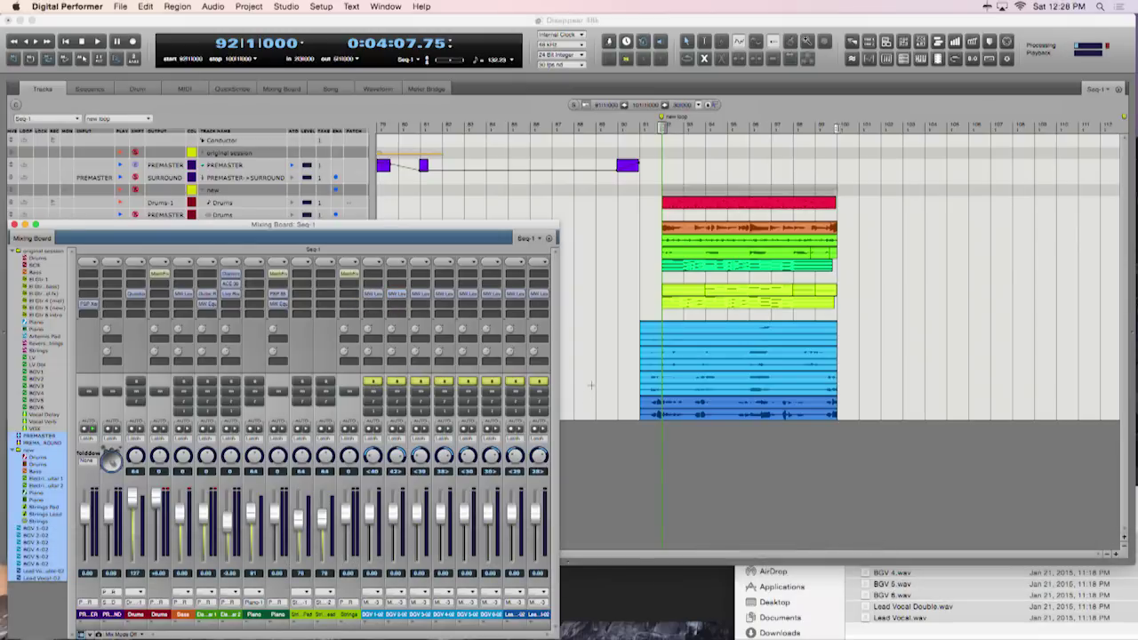
{"action": "key", "text": "space"}
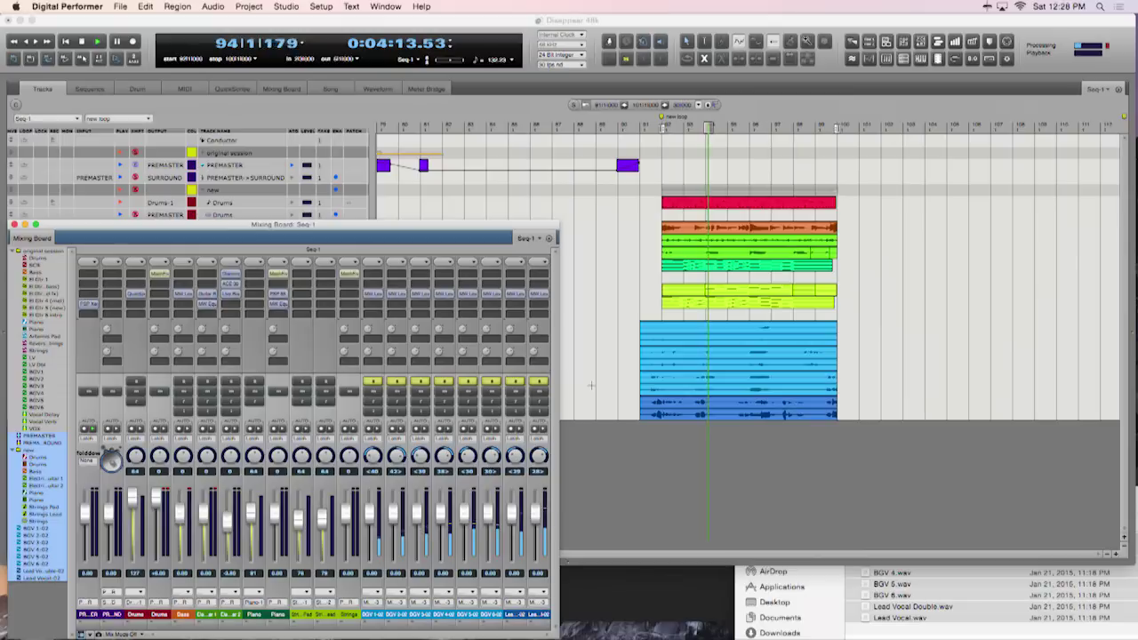
{"action": "key", "text": "space"}
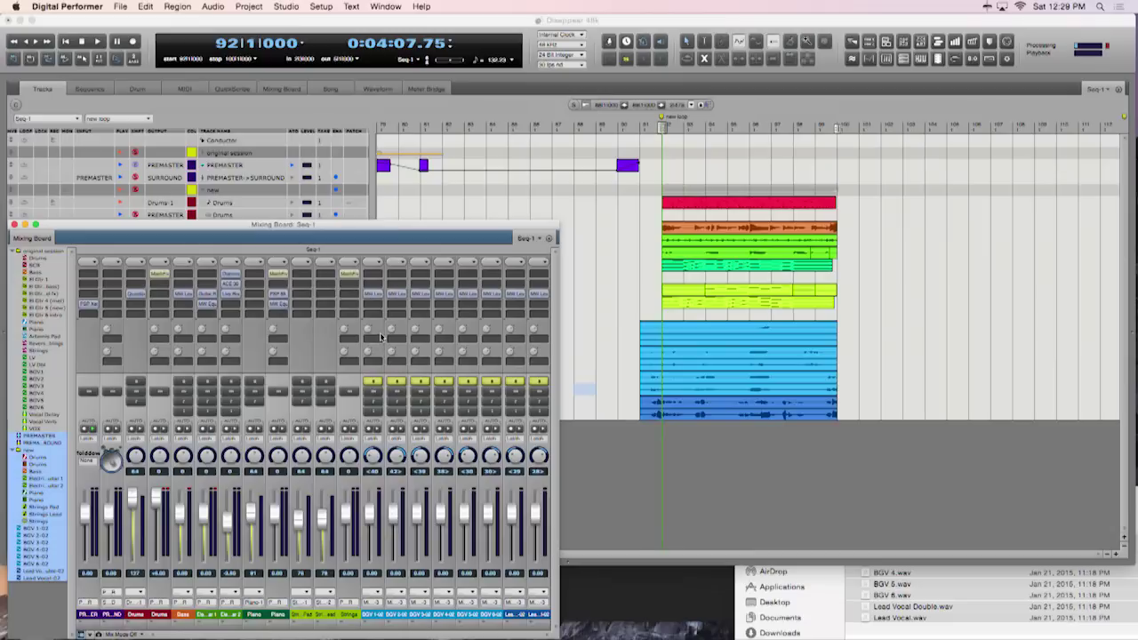
{"action": "left_click", "coordinate": [376, 341]}
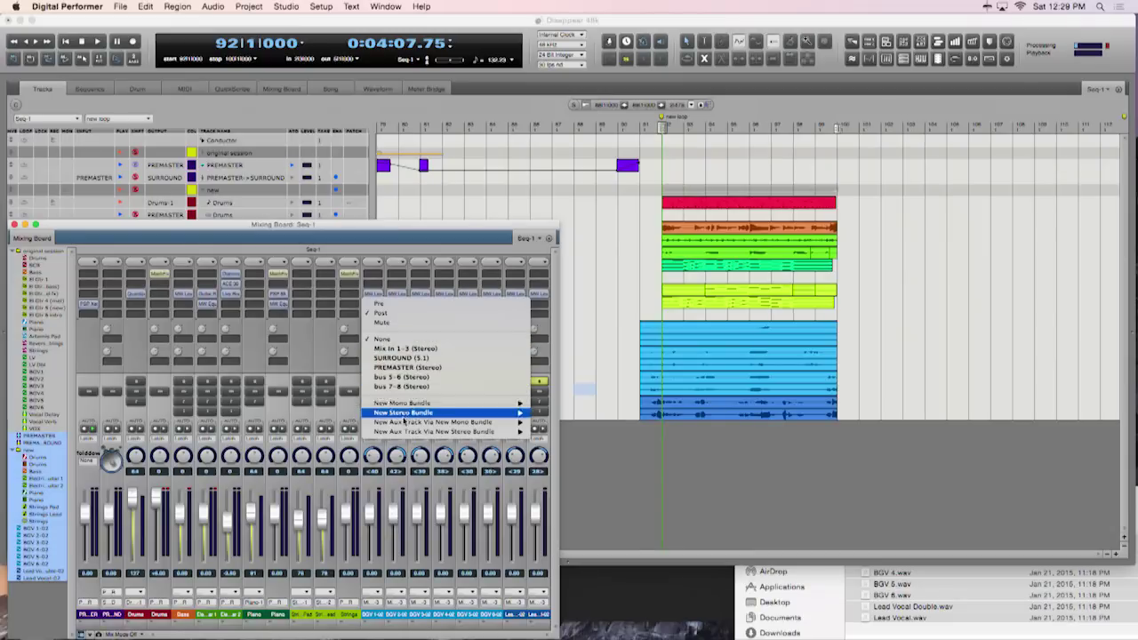
{"action": "mouse_move", "coordinate": [396, 433]}
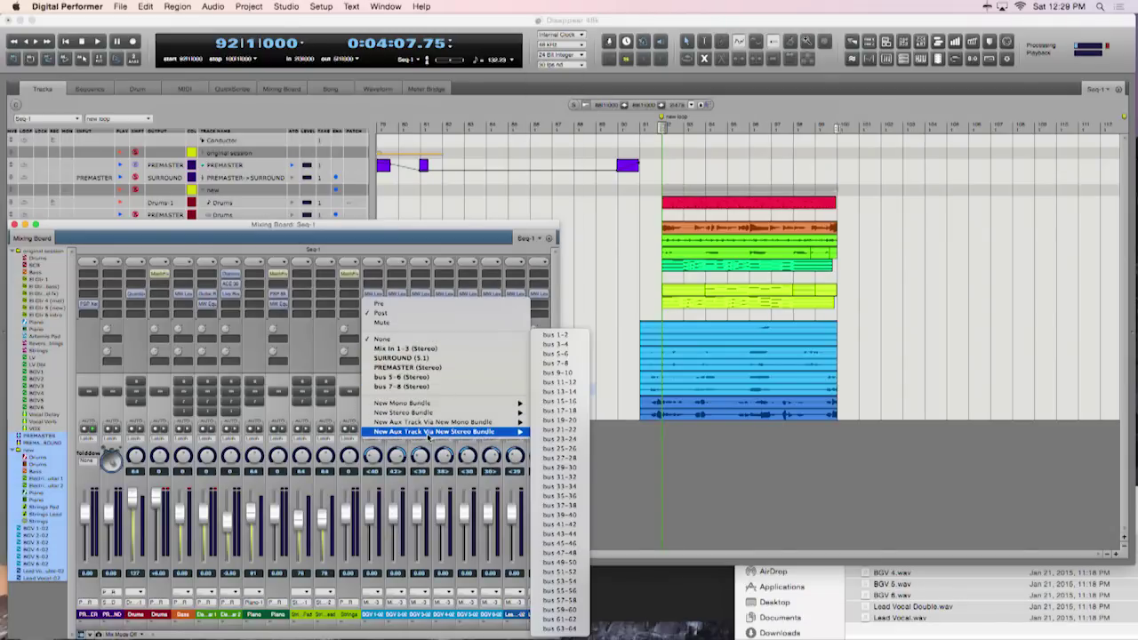
{"action": "left_click", "coordinate": [558, 429]}
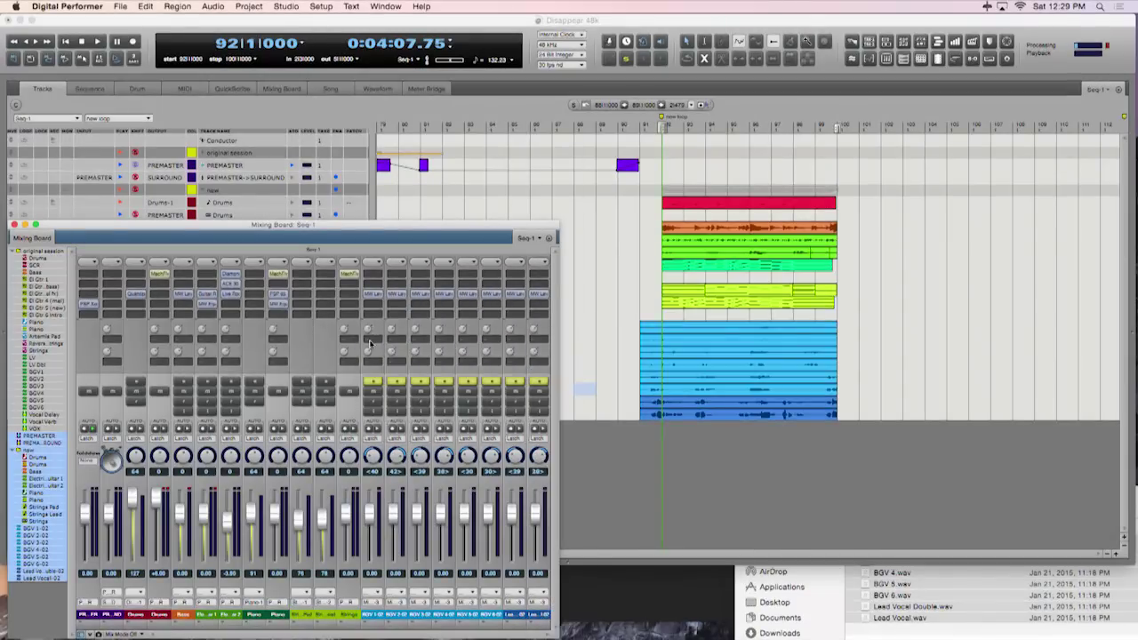
Create a send on BGV 1-02 to a new aux track via stereo bus 9-10 and copy it to the other seven vocal tracks
{"action": "left_click", "coordinate": [370, 344]}
{"action": "mouse_move", "coordinate": [385, 432]}
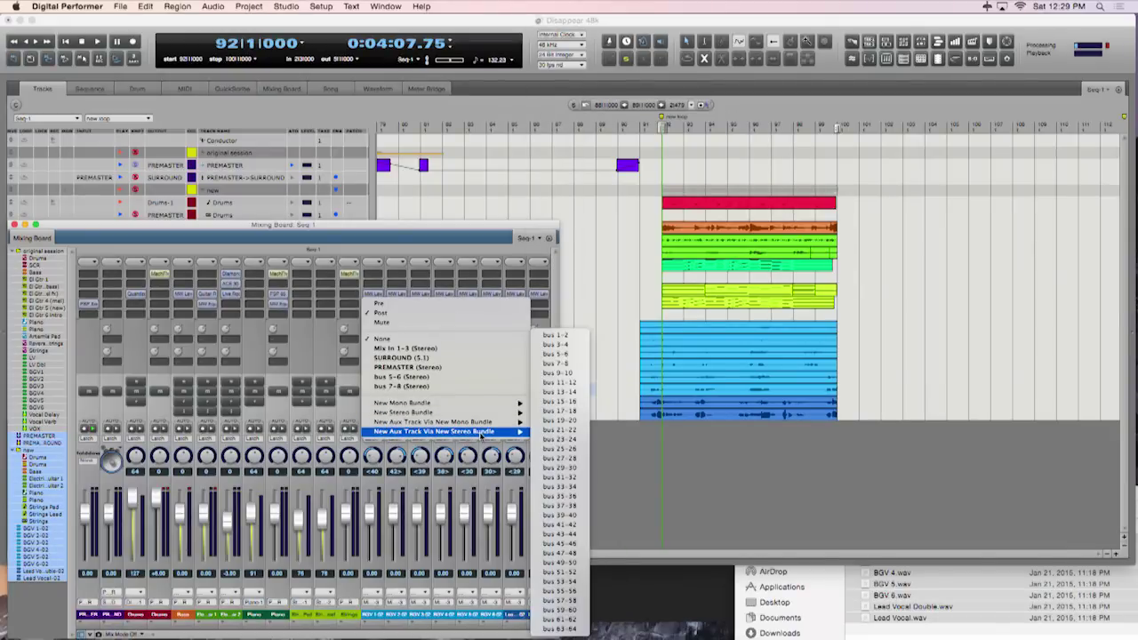
{"action": "left_click", "coordinate": [561, 377]}
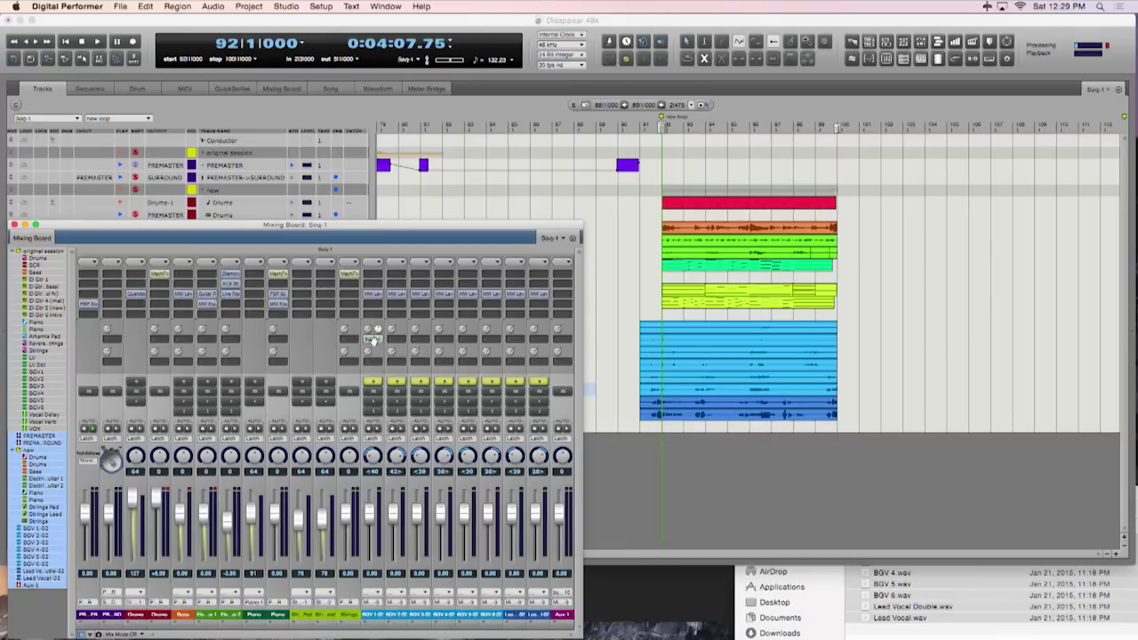
{"action": "left_click_drag", "start_coordinate": [374, 338], "coordinate": [531, 341]}
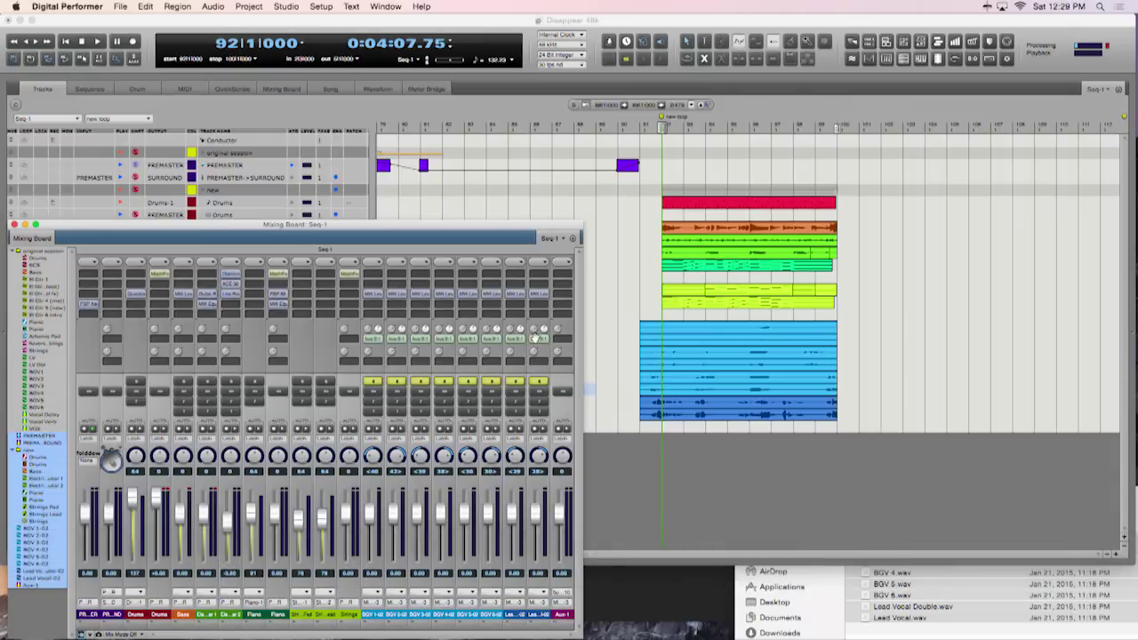
Keep bus 9-10 (Stereo) as the Aux-1 input and add the ProVerb effect in its insert C, with its window beside the mixer
{"action": "left_click", "coordinate": [567, 617]}
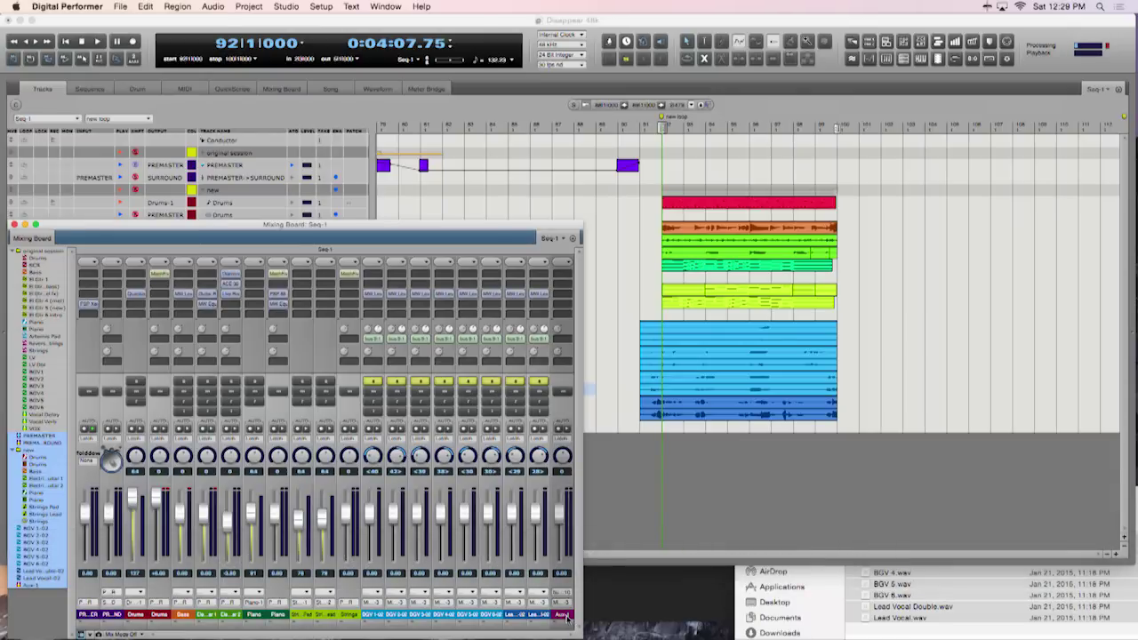
{"action": "left_click", "coordinate": [565, 600]}
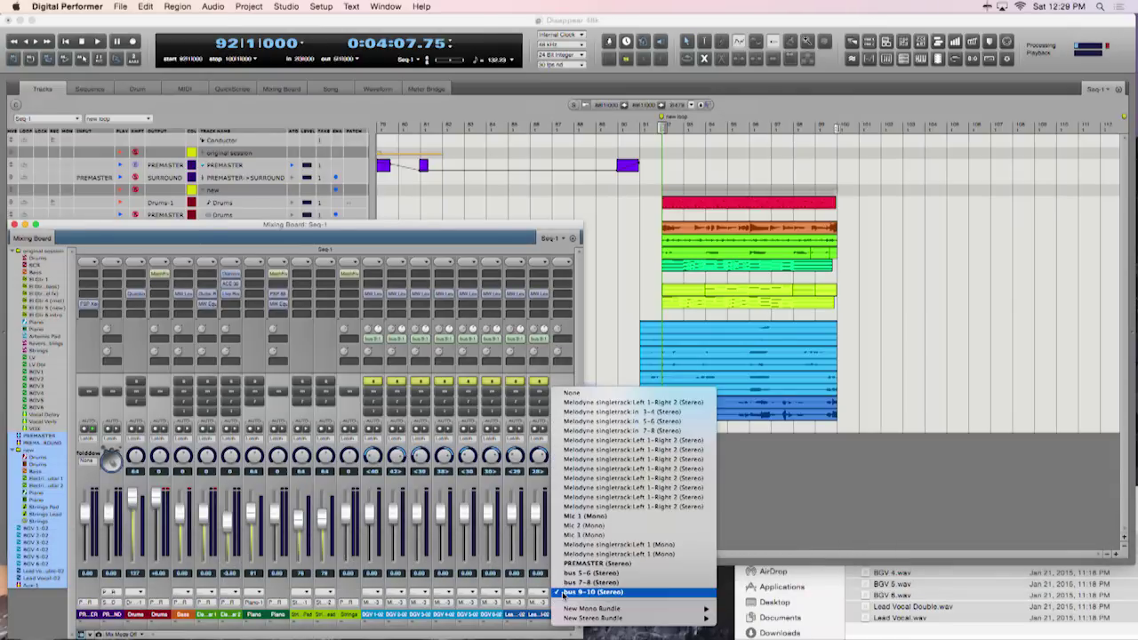
{"action": "left_click", "coordinate": [562, 592]}
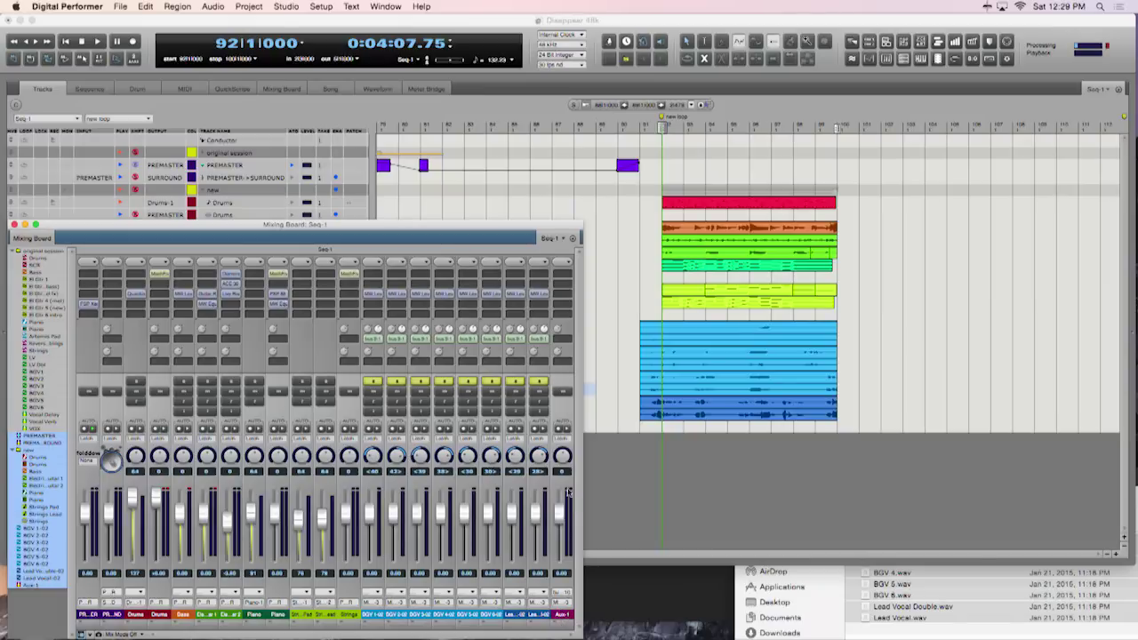
{"action": "left_click", "coordinate": [558, 297]}
{"action": "type", "text": "prover"}
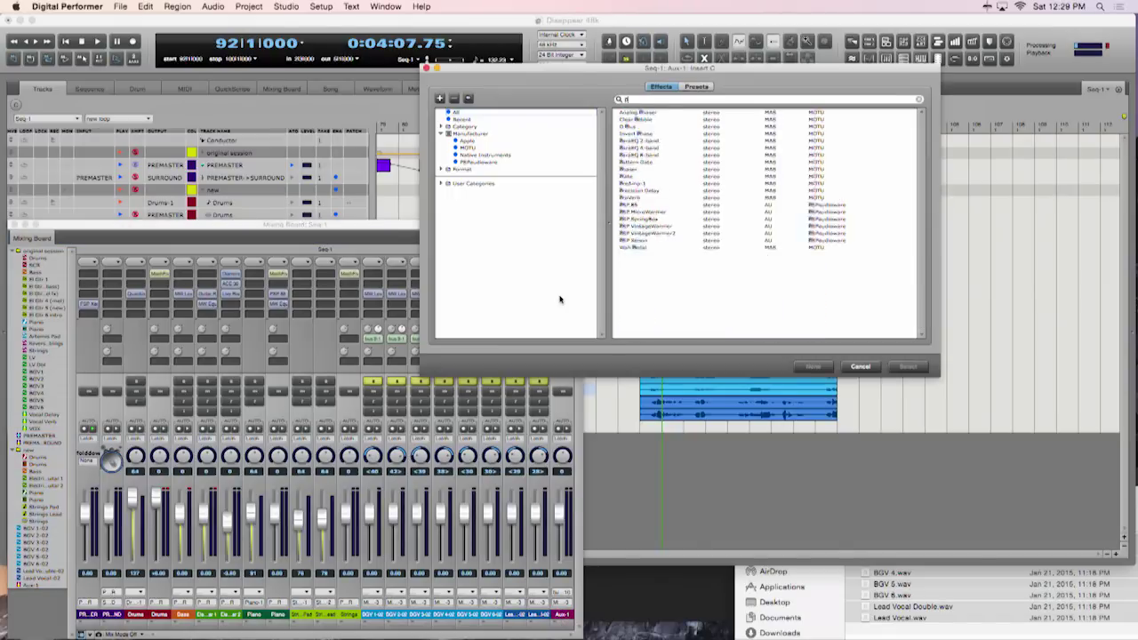
{"action": "key", "text": "Return"}
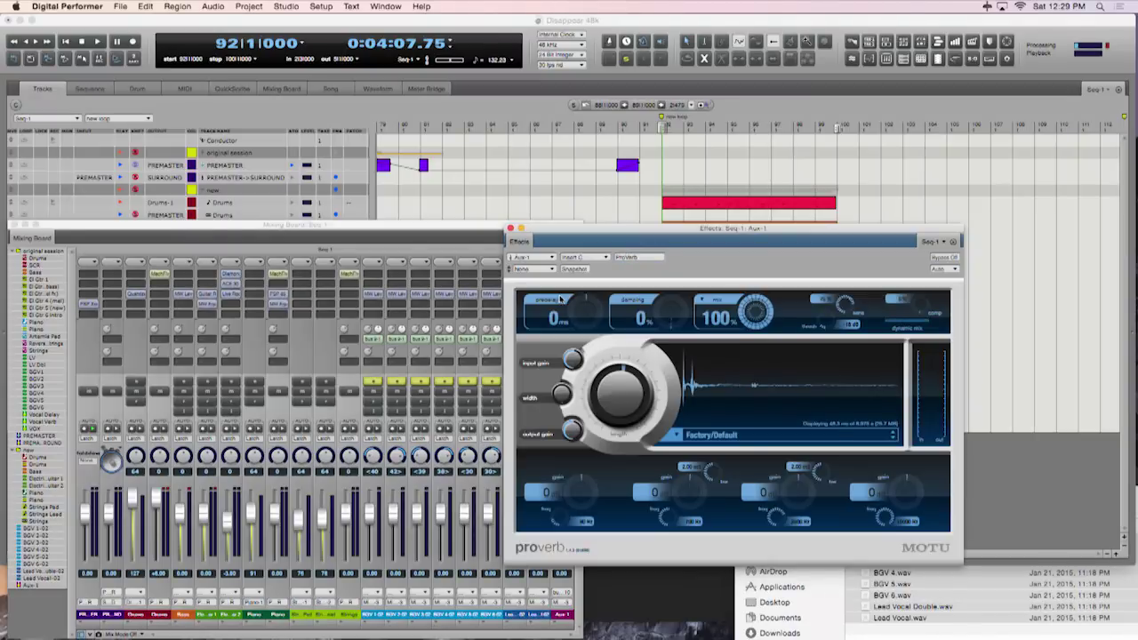
{"action": "left_click_drag", "start_coordinate": [583, 234], "coordinate": [702, 235]}
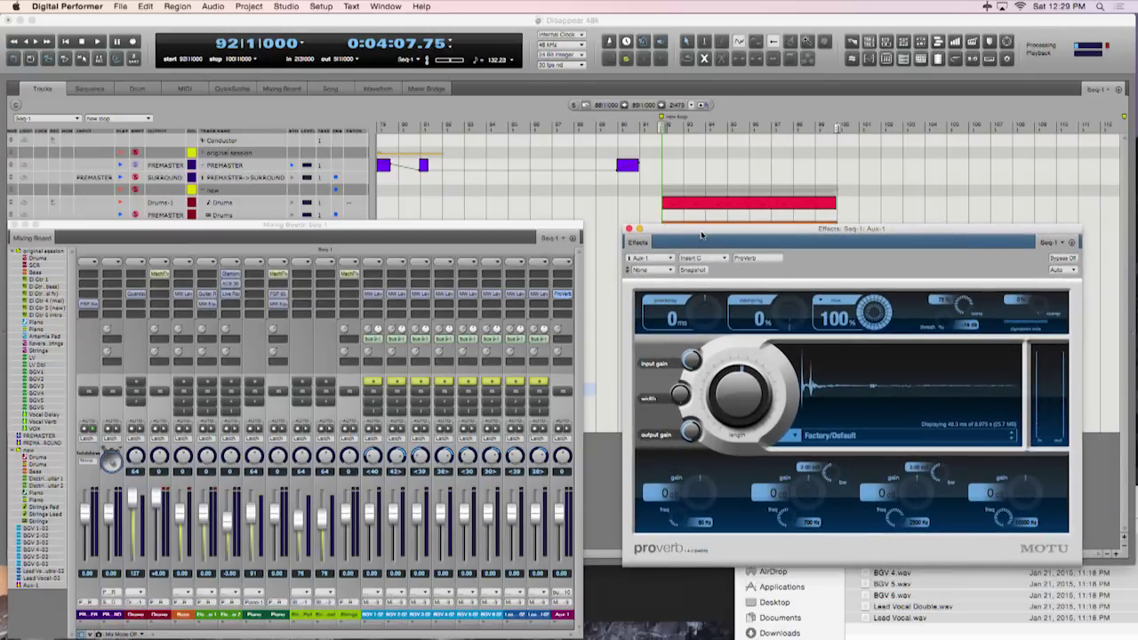
Play the vocals and, in ProVerb, set the lowest EQ band's gain to -10 and shorten the reverb length
{"action": "key", "text": "space"}
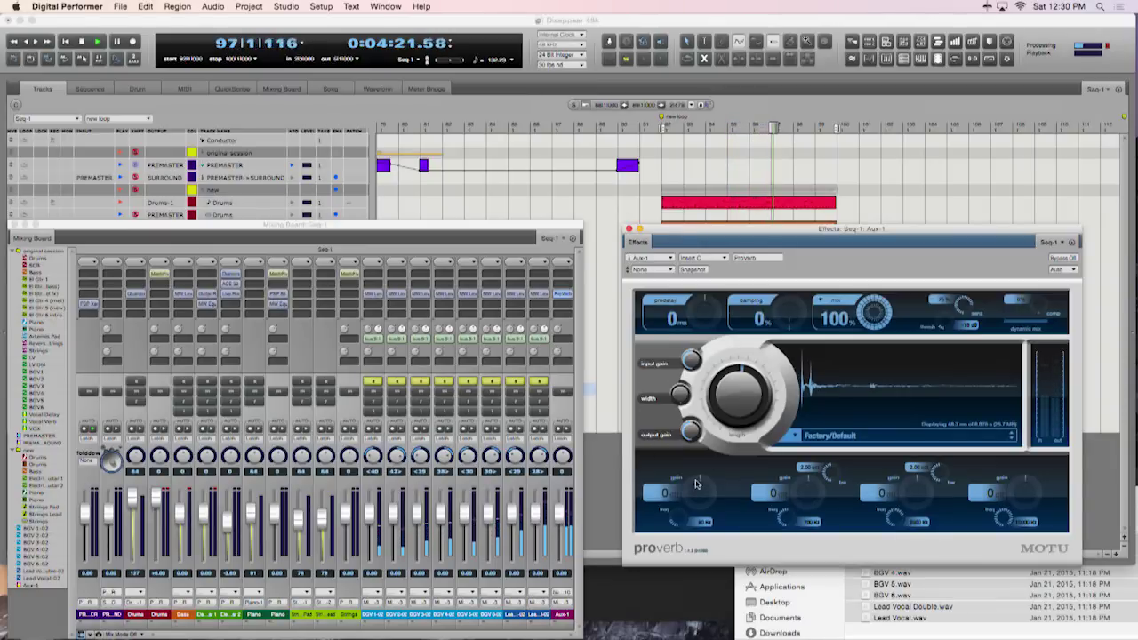
{"action": "left_click_drag", "start_coordinate": [696, 484], "coordinate": [696, 497]}
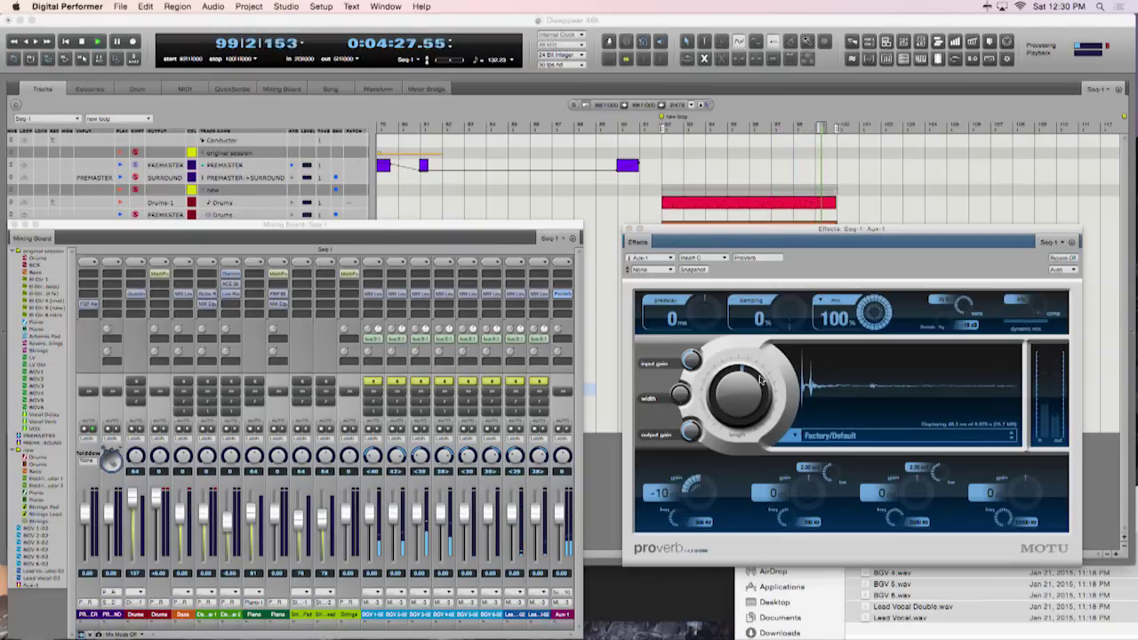
{"action": "left_click_drag", "start_coordinate": [743, 391], "coordinate": [742, 400]}
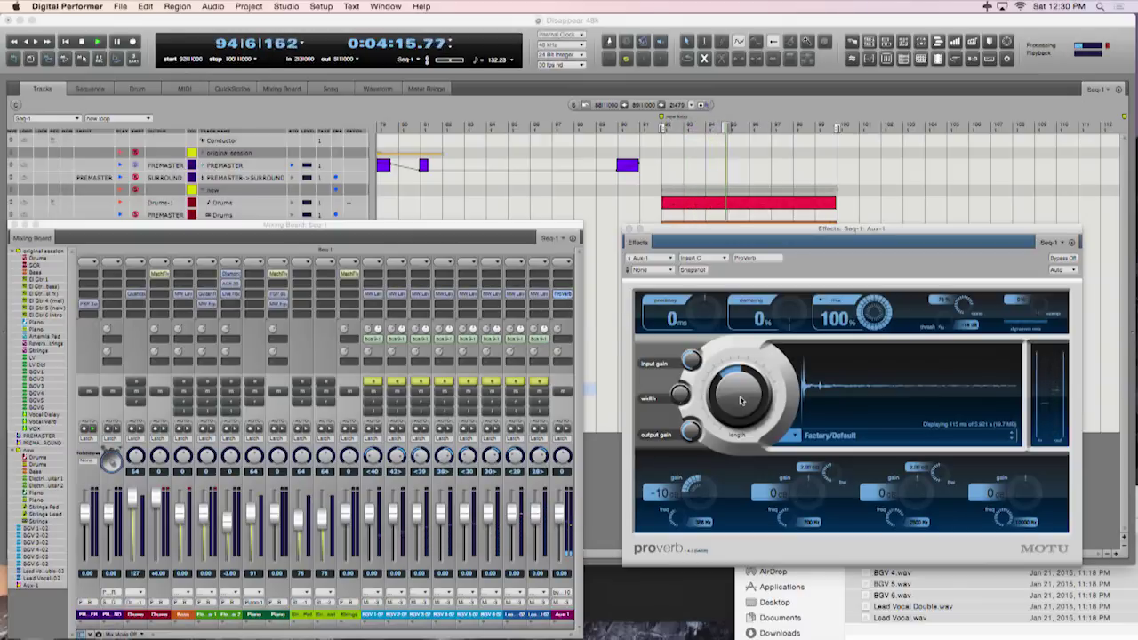
Lower the Aux-1 fader to -7.40, stop playback, and rename the track Vocal Verb
{"action": "left_click", "coordinate": [551, 519]}
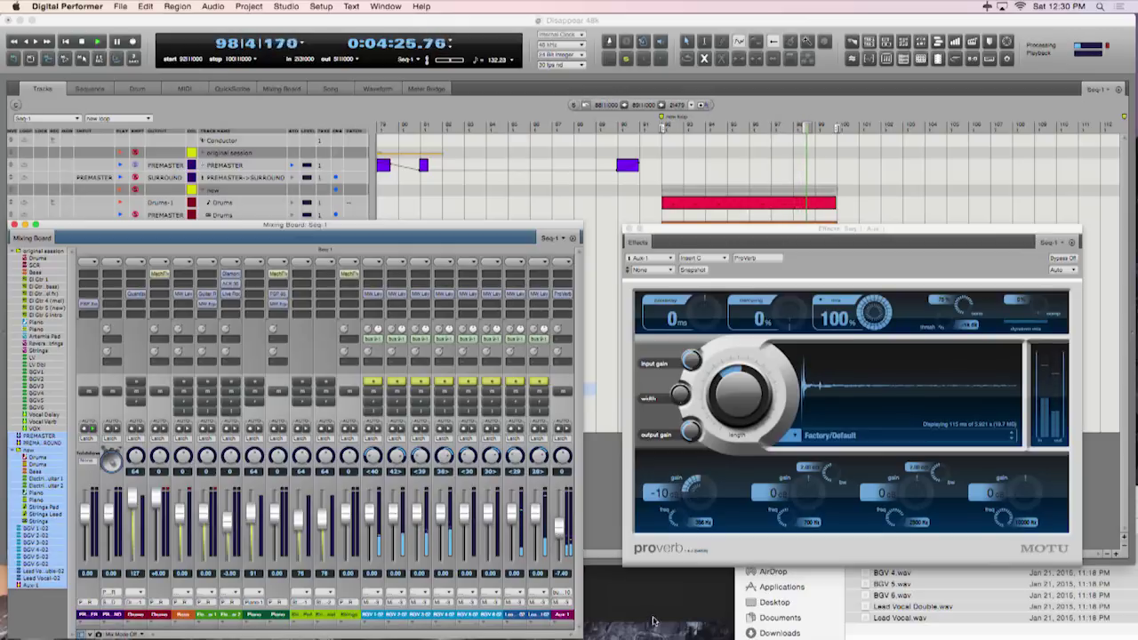
{"action": "key", "text": "space"}
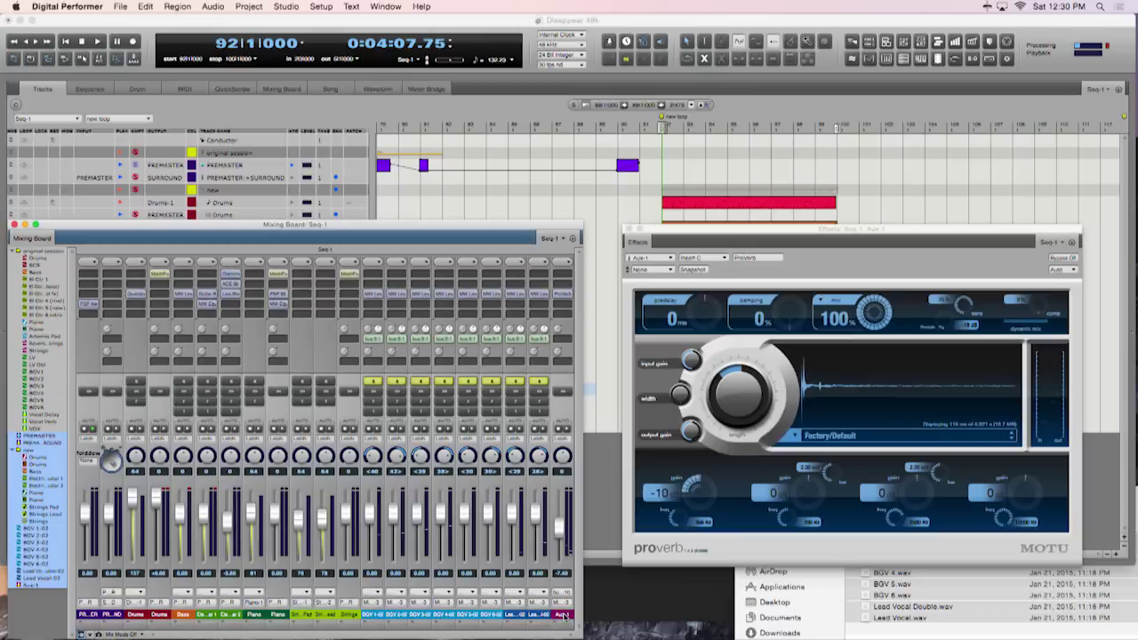
{"action": "left_click", "coordinate": [564, 613]}
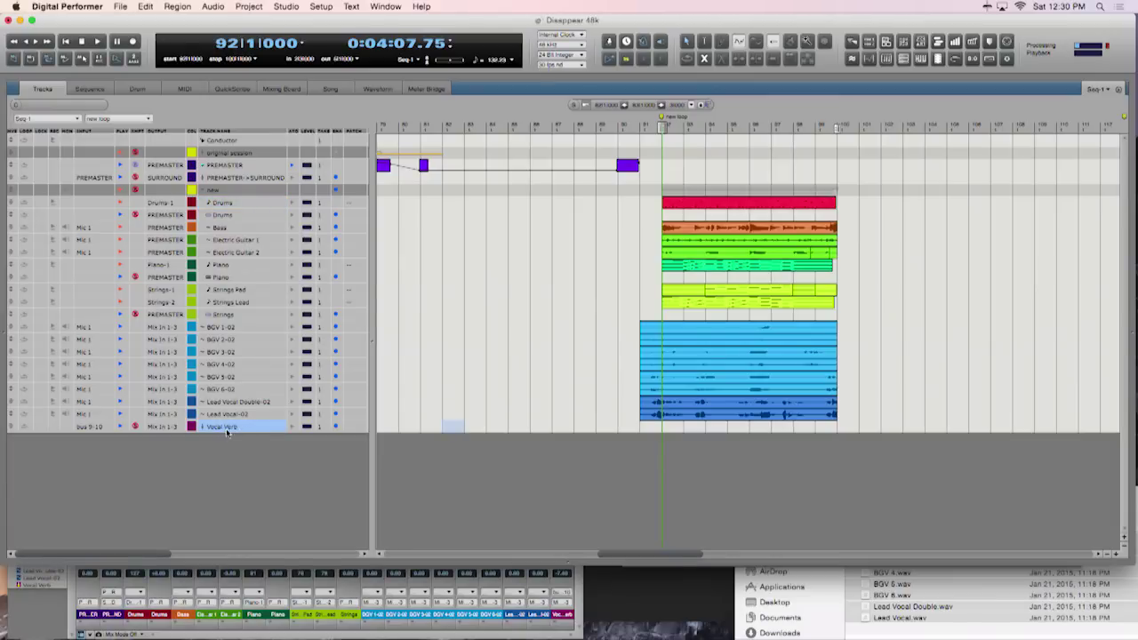
Duplicate the Vocal Verb track and rename the copy Vocal Delay
{"action": "left_click", "coordinate": [249, 6]}
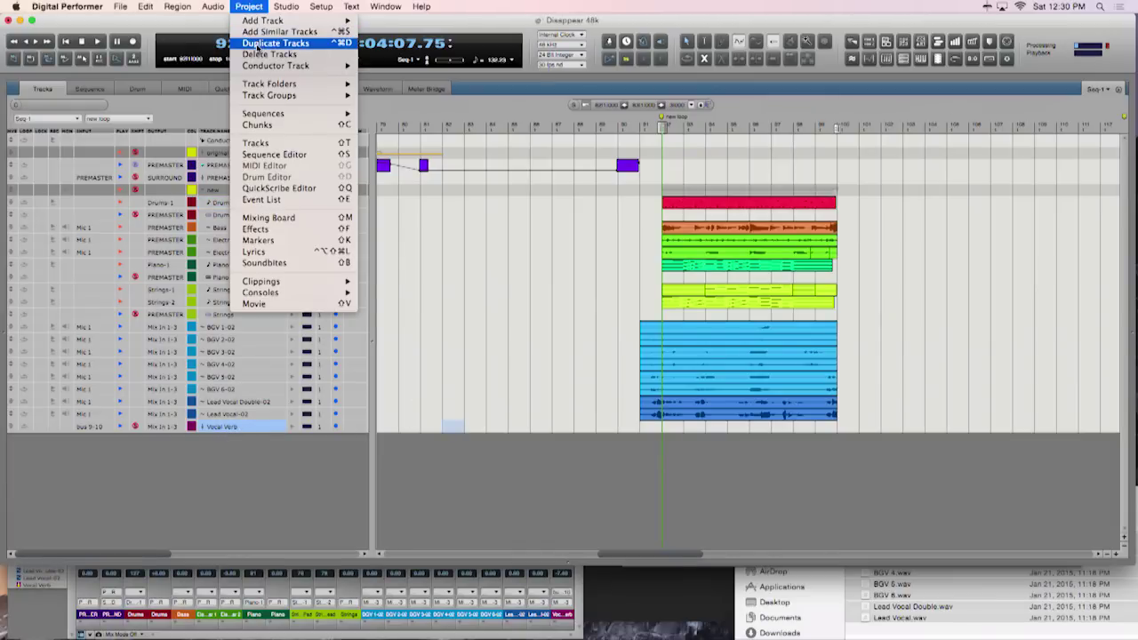
{"action": "left_click", "coordinate": [260, 48]}
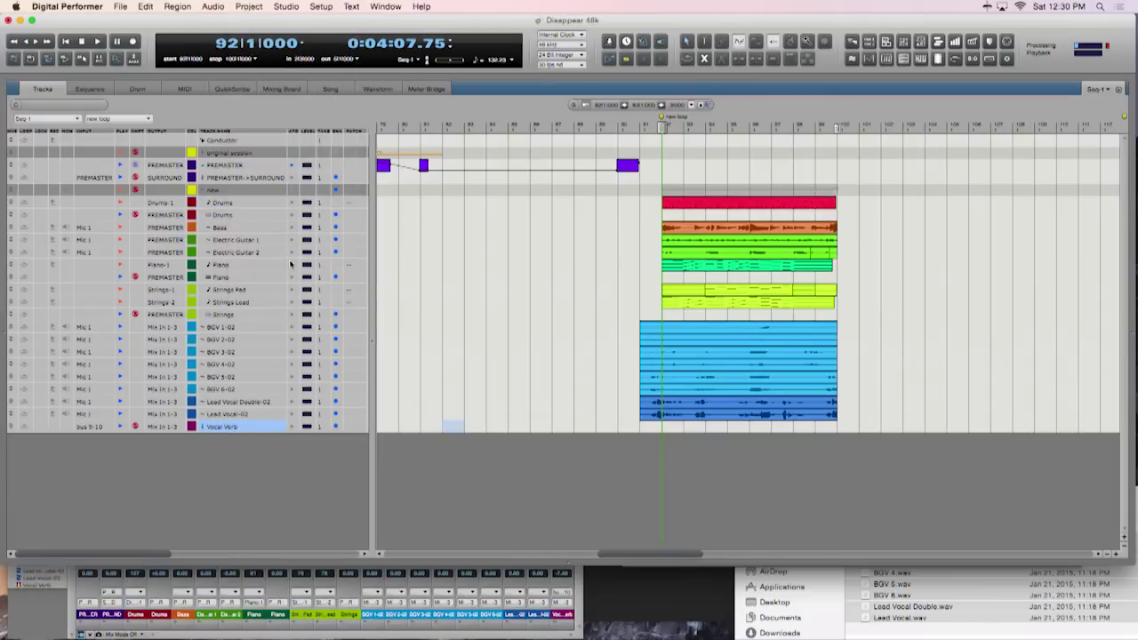
{"action": "double_click", "coordinate": [233, 439]}
{"action": "type", "text": "Vocal Delay"}
{"action": "key", "text": "Return"}
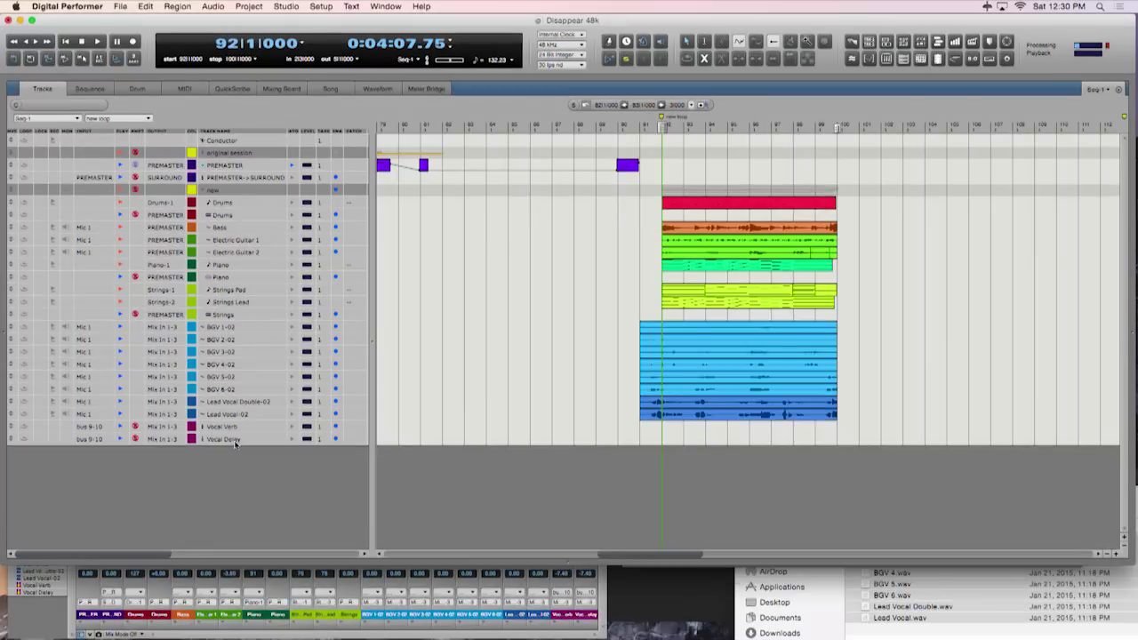
Put the PSP 85 delay in insert C of Vocal Delay and switch it to another preset
{"action": "left_click", "coordinate": [31, 614]}
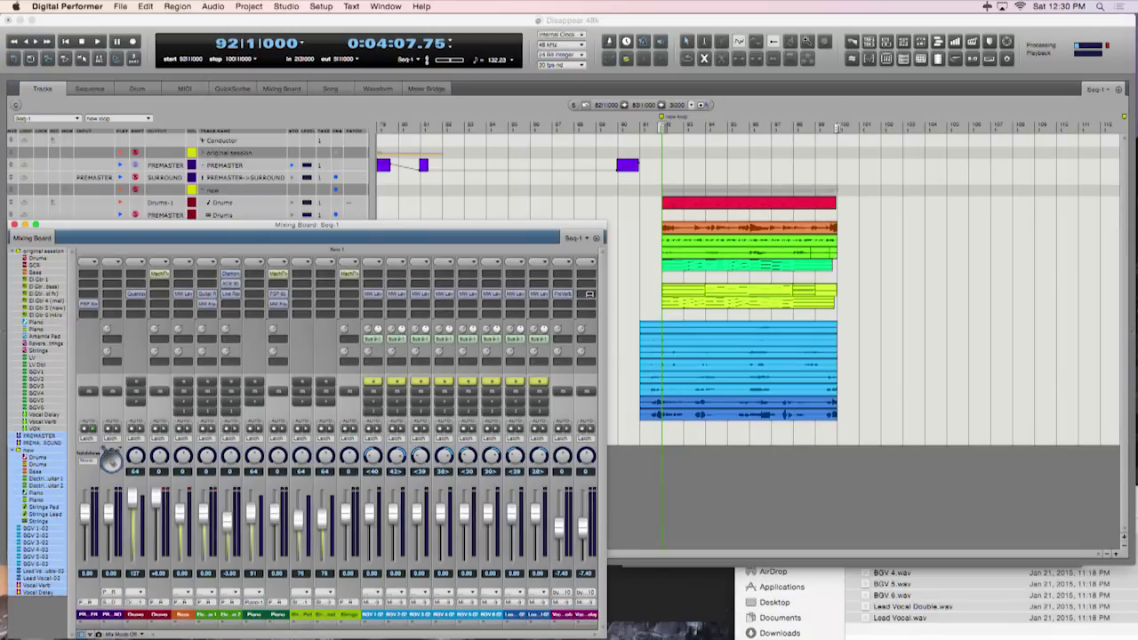
{"action": "left_click", "coordinate": [587, 294]}
{"action": "type", "text": "88"}
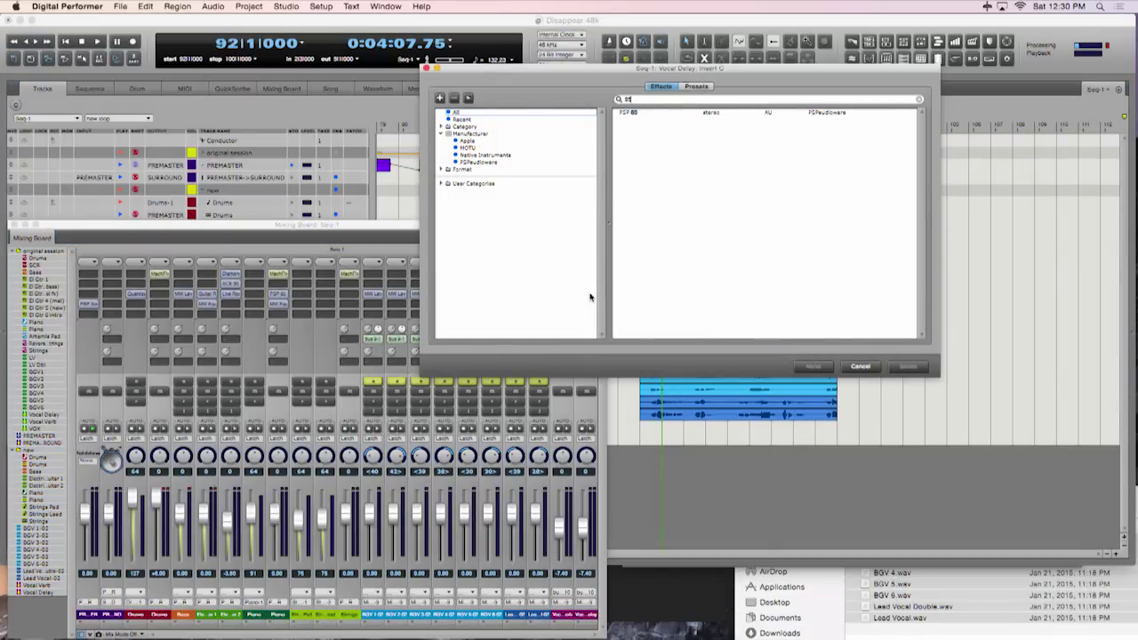
{"action": "key", "text": "Return"}
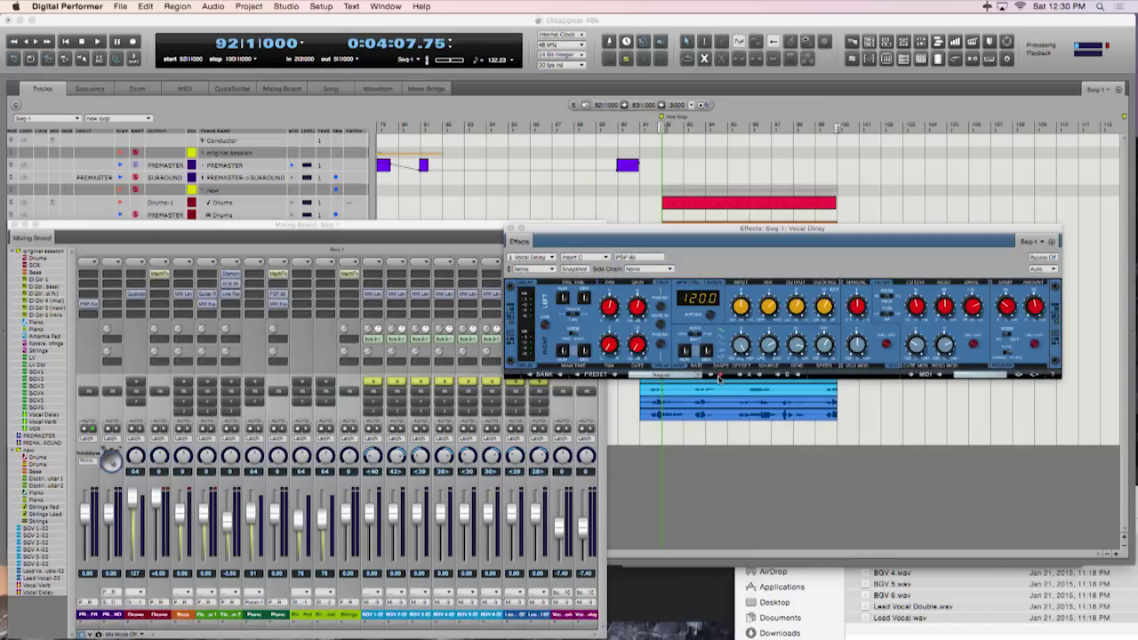
{"action": "mouse_move", "coordinate": [738, 345]}
{"action": "left_click", "coordinate": [420, 242]}
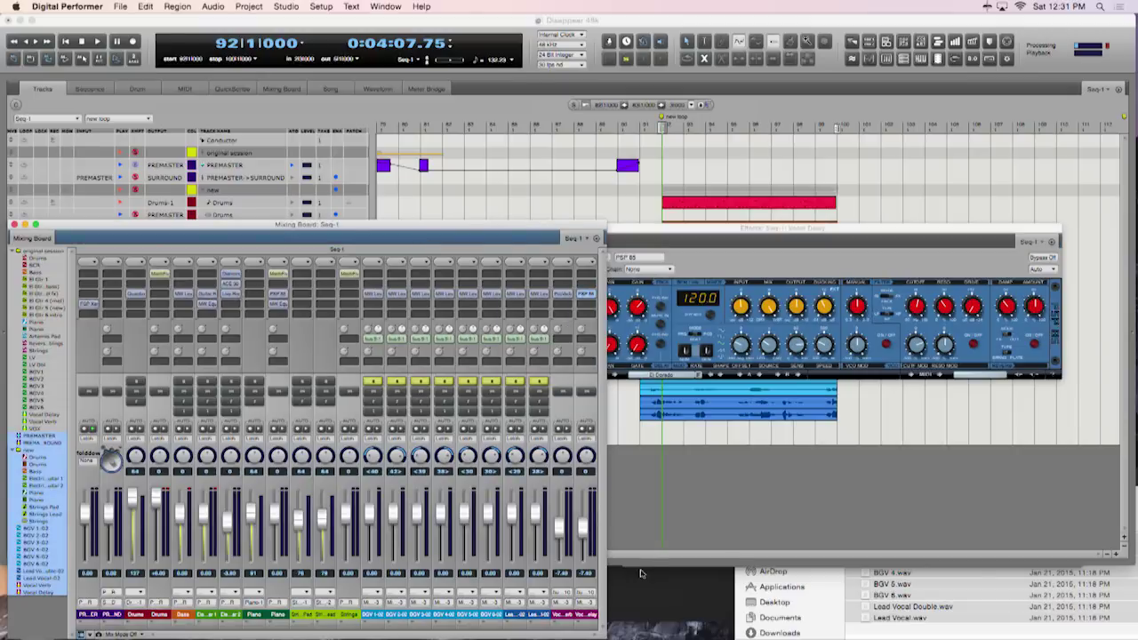
Balance the Vocal Delay return against the vocals during playback, lower the six BGV faders, and stop playback
{"action": "left_click_drag", "start_coordinate": [584, 531], "coordinate": [567, 532]}
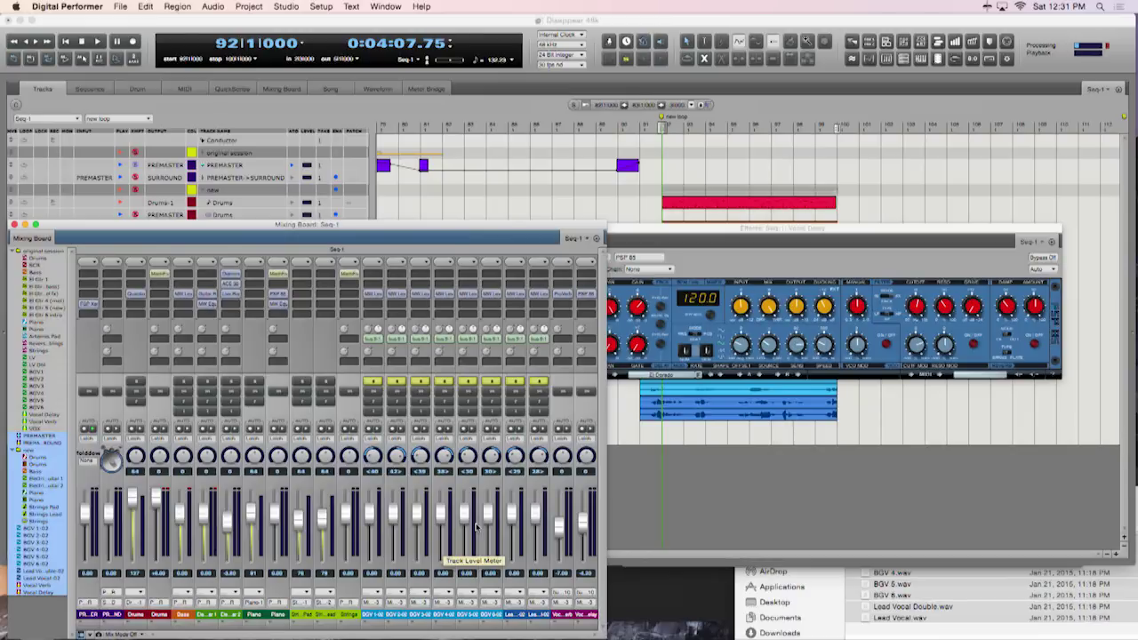
{"action": "key", "text": "space"}
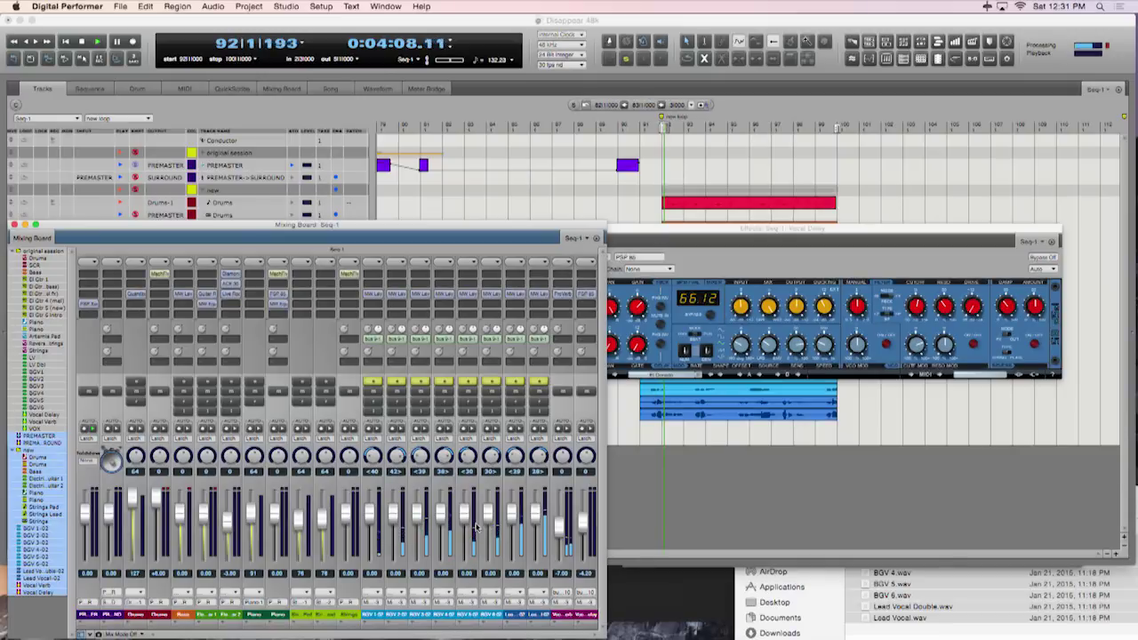
{"action": "left_click_drag", "start_coordinate": [587, 520], "coordinate": [590, 505]}
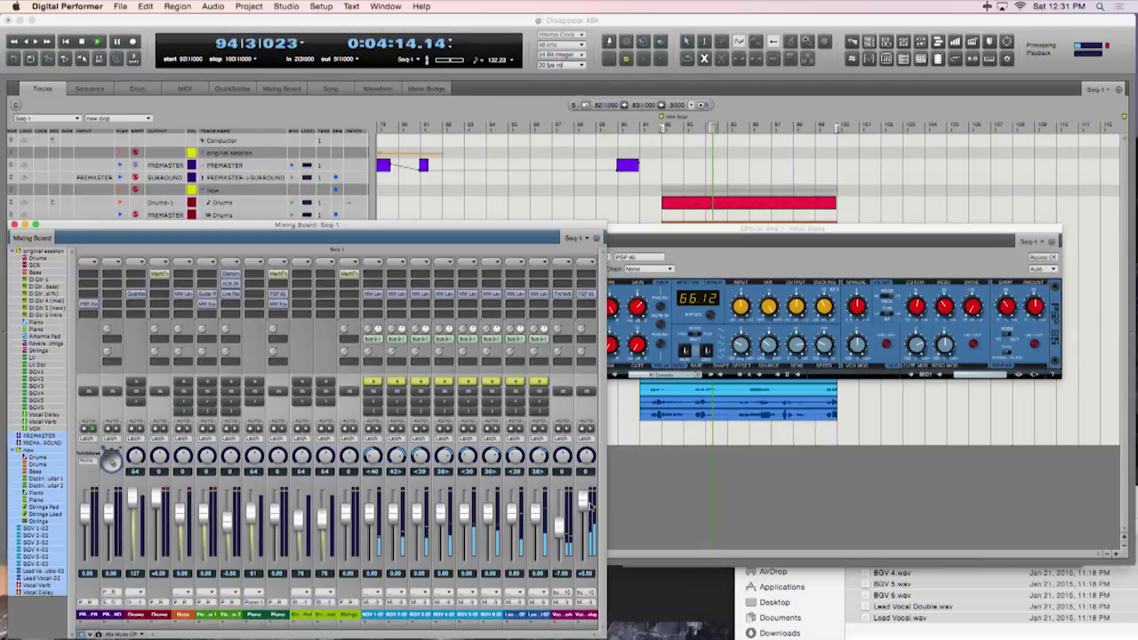
{"action": "left_click_drag", "start_coordinate": [590, 508], "coordinate": [588, 532]}
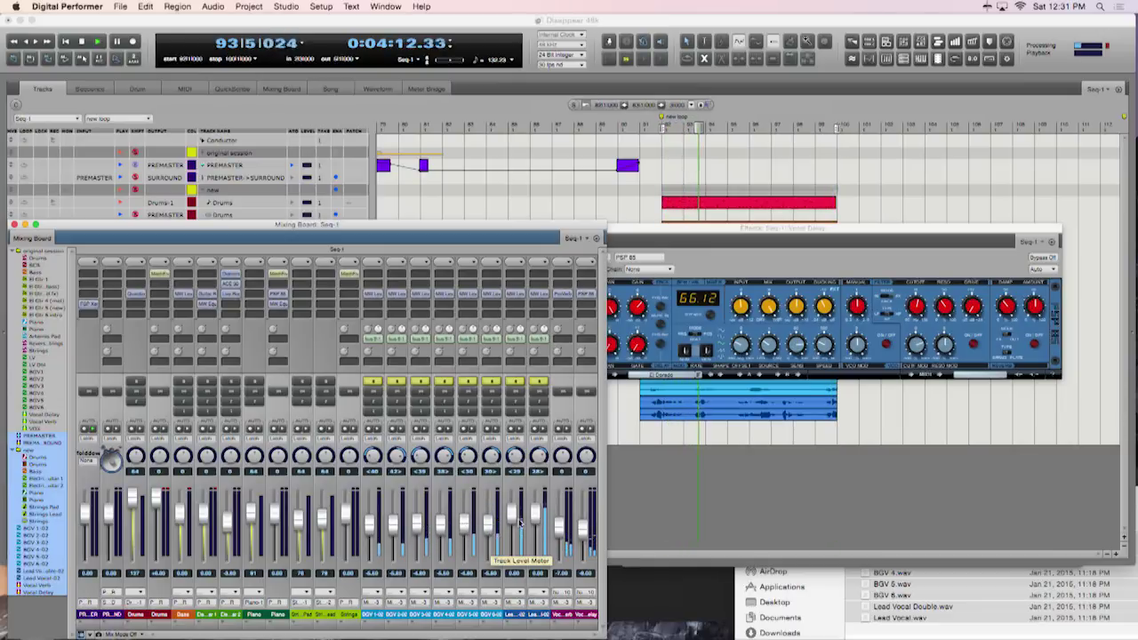
{"action": "key", "text": "space"}
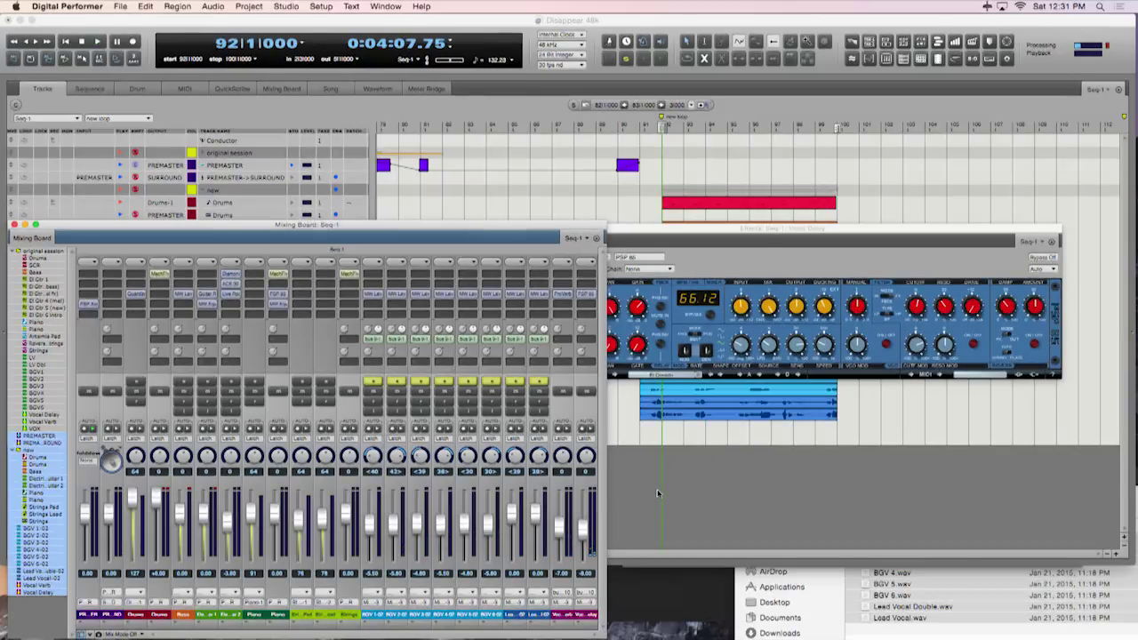
Route the BGV 1-02 output to a new aux track through a new stereo bundle on bus 11-12
{"action": "left_click", "coordinate": [658, 493]}
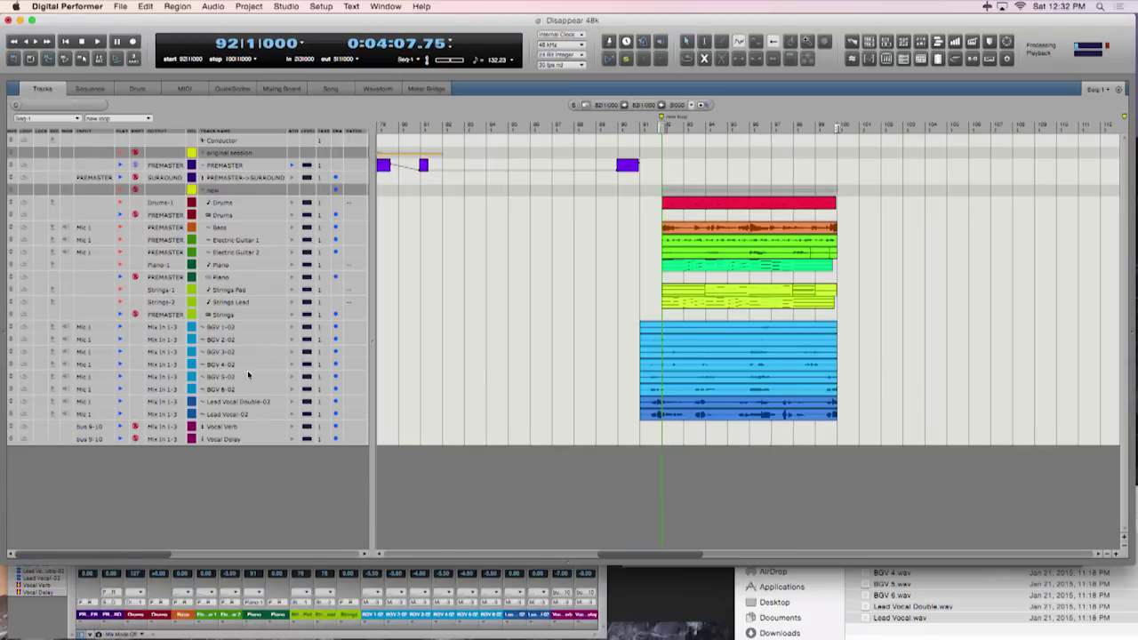
{"action": "left_click_drag", "start_coordinate": [217, 452], "coordinate": [216, 454]}
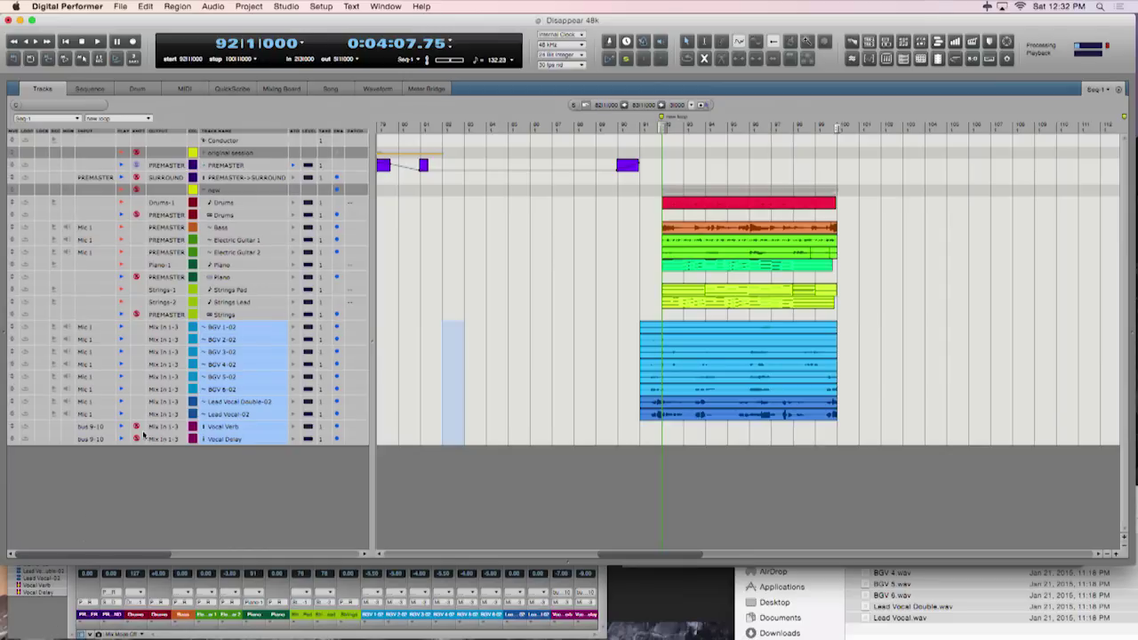
{"action": "left_click", "coordinate": [166, 328]}
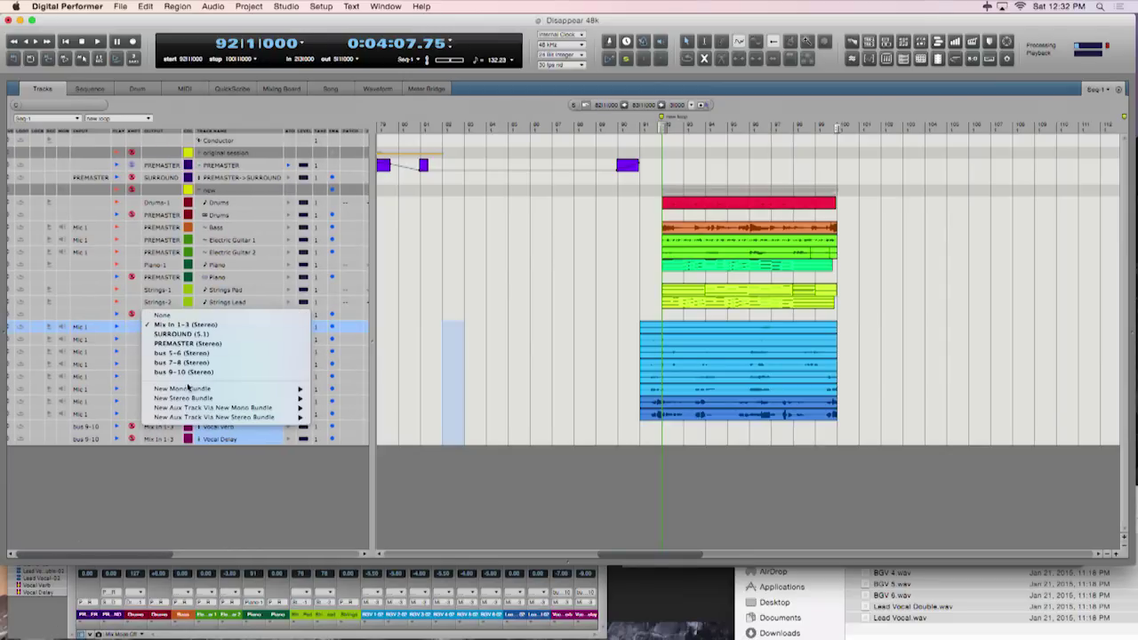
{"action": "mouse_move", "coordinate": [189, 420]}
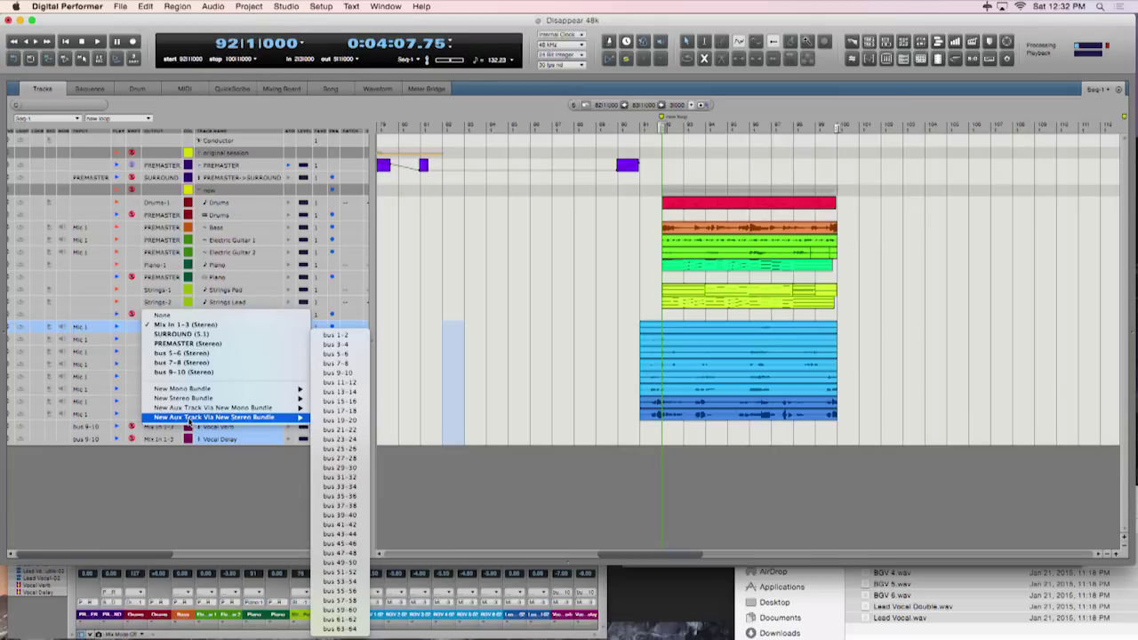
{"action": "left_click", "coordinate": [335, 382]}
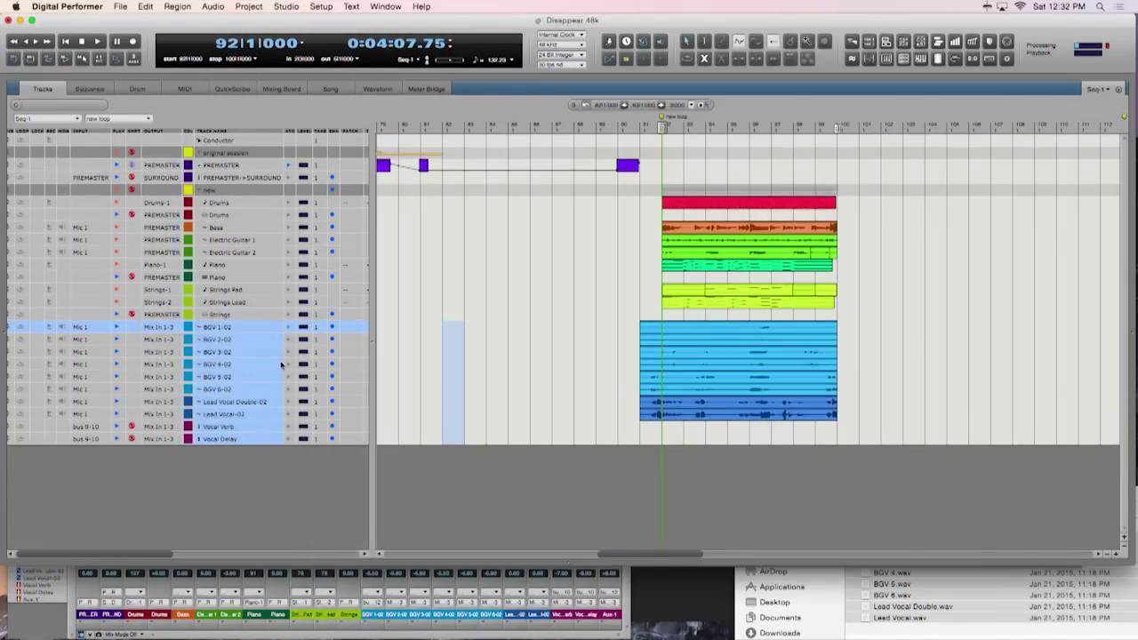
Assign the outputs of all selected vocal tracks, plus Vocal Verb and Vocal Delay, to bus 11-12 through Audio Assignments
{"action": "left_click", "coordinate": [228, 328]}
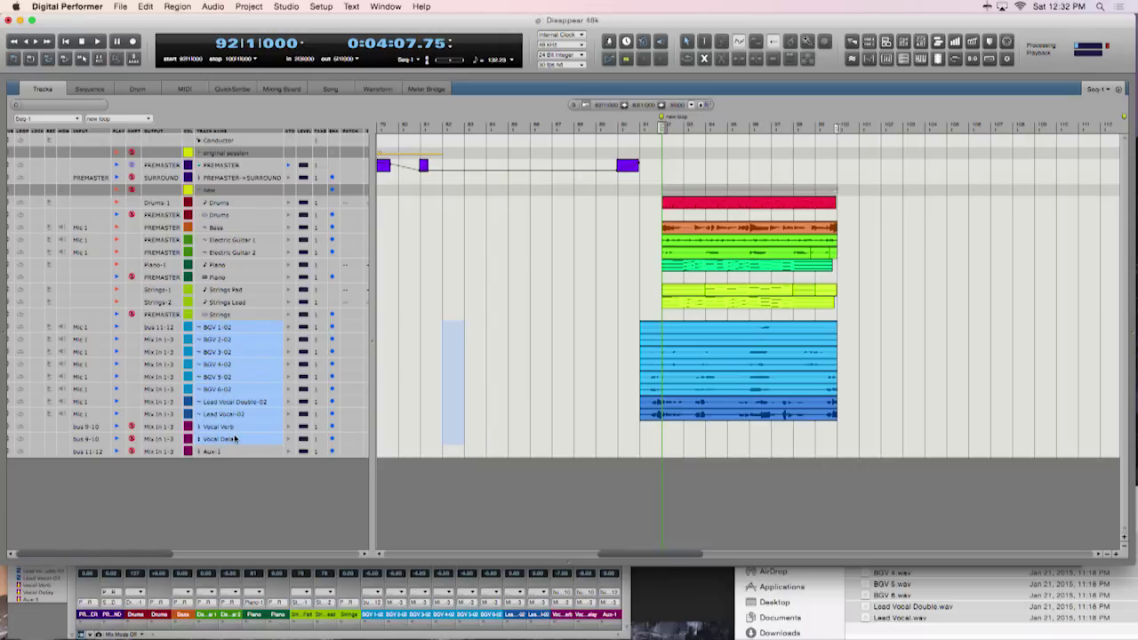
{"action": "left_click", "coordinate": [285, 6]}
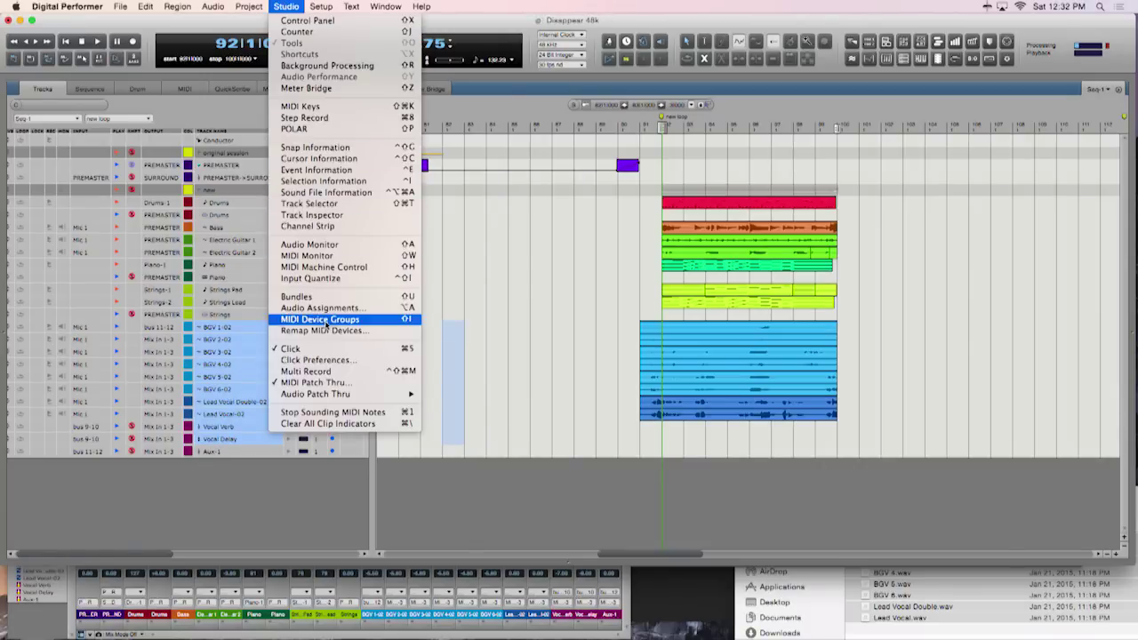
{"action": "left_click", "coordinate": [311, 309]}
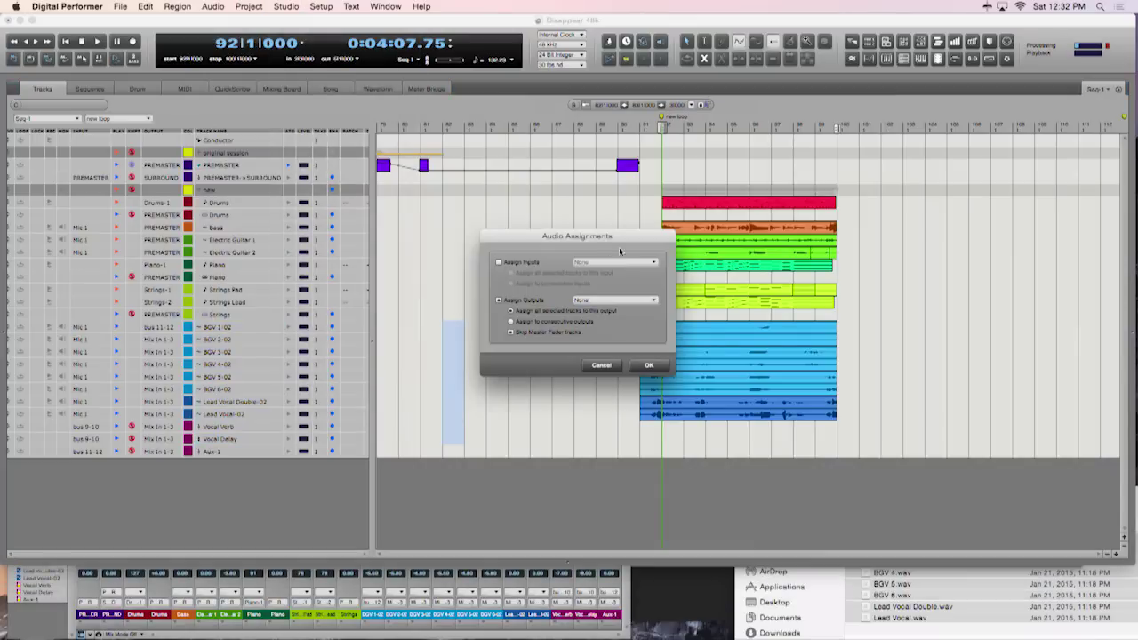
{"action": "left_click", "coordinate": [600, 304]}
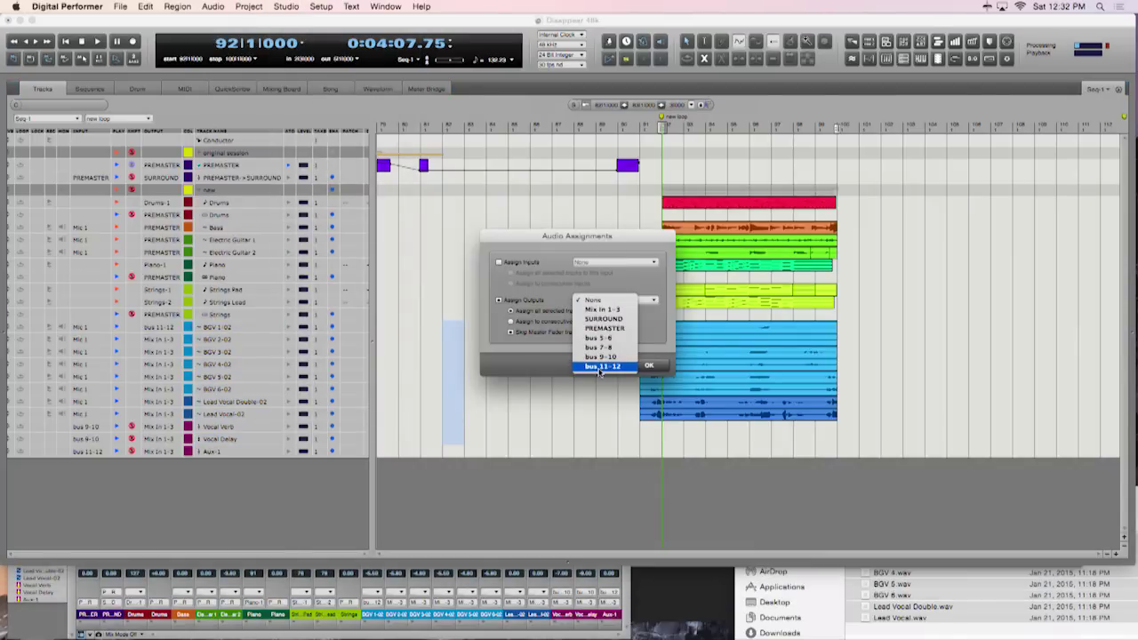
{"action": "left_click", "coordinate": [600, 367]}
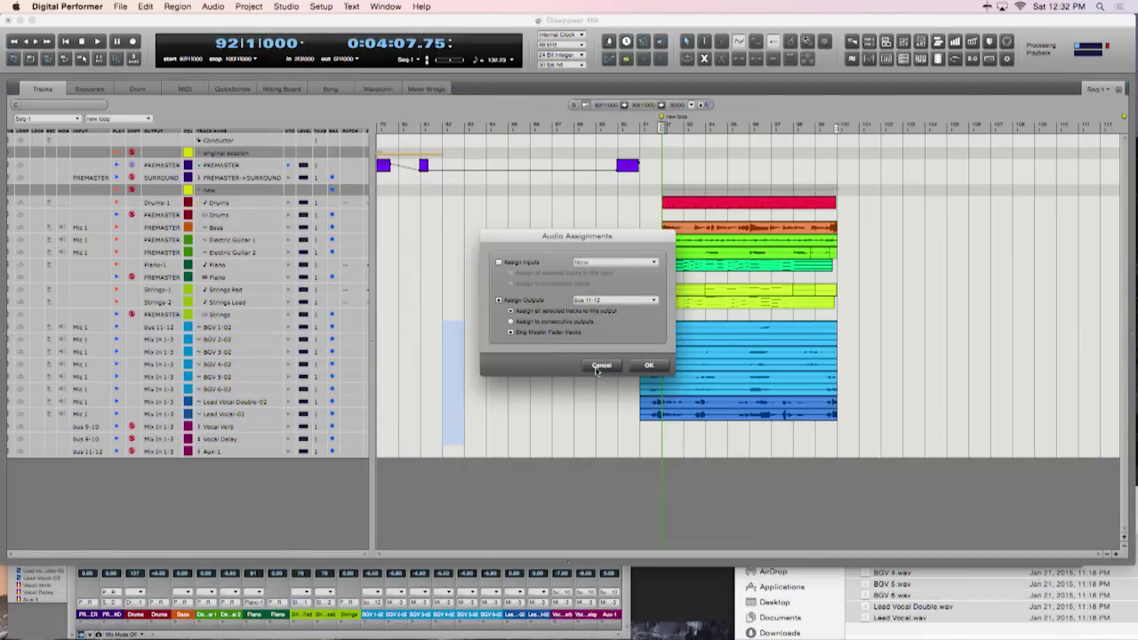
{"action": "left_click", "coordinate": [647, 365]}
Route the Aux-1 track's output to PREMASTER and rename the track VOCALS
{"action": "left_click", "coordinate": [163, 463]}
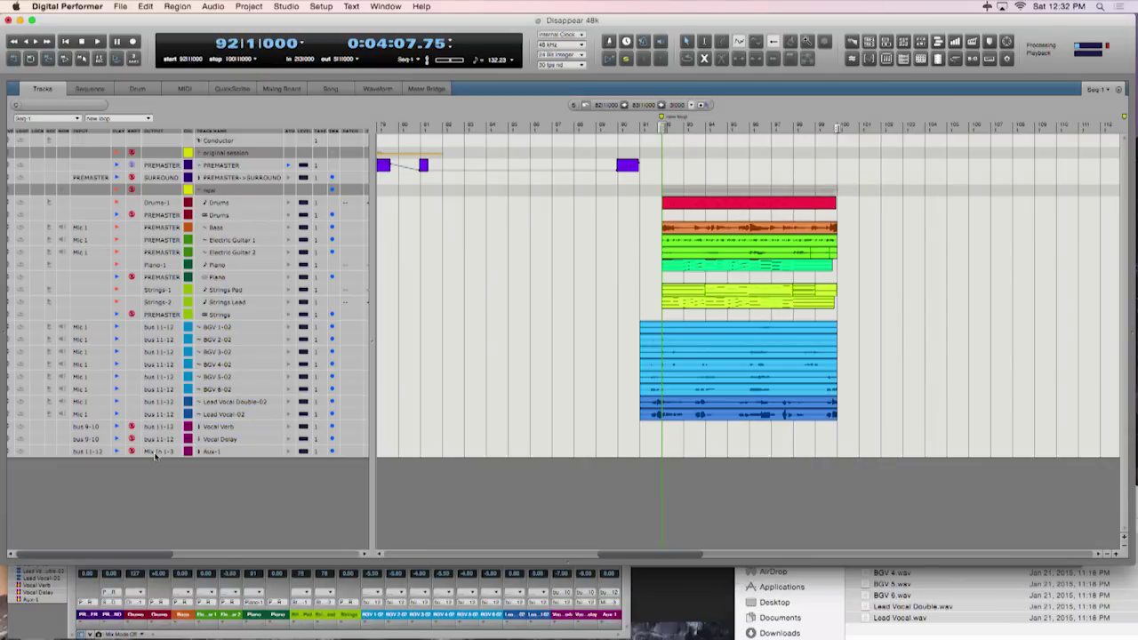
{"action": "left_click", "coordinate": [156, 453]}
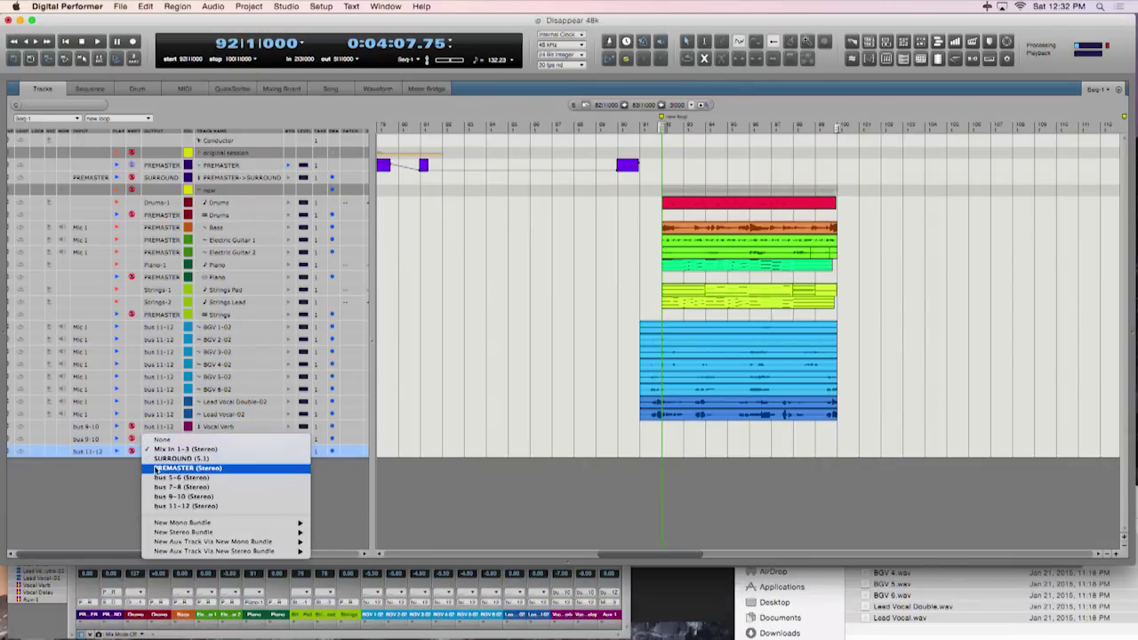
{"action": "left_click", "coordinate": [158, 468]}
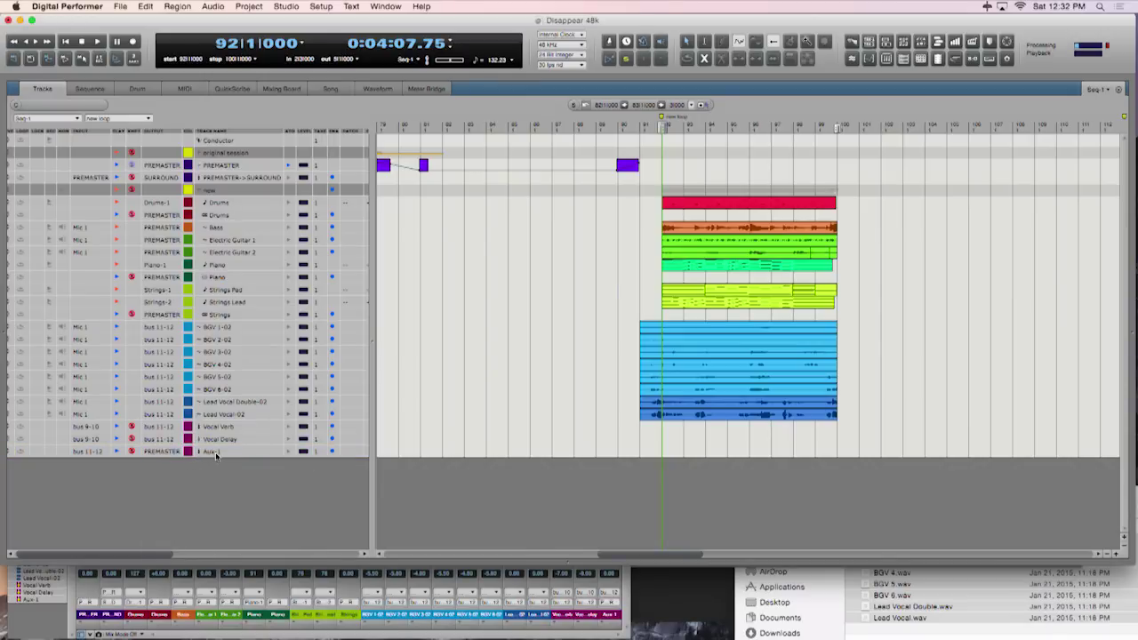
{"action": "double_click", "coordinate": [215, 454]}
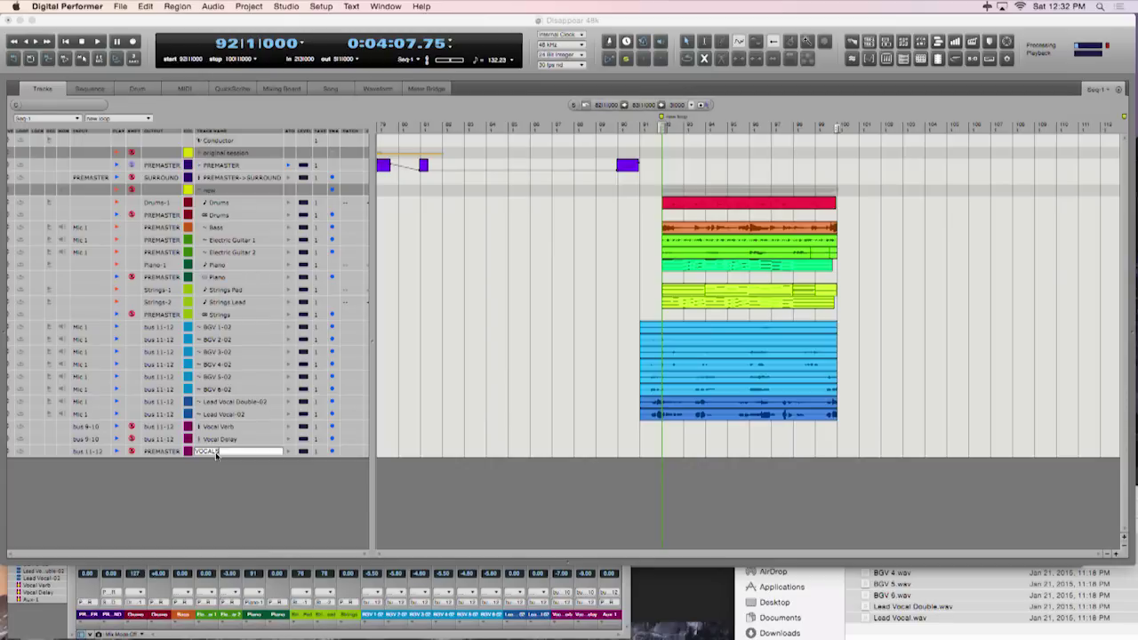
{"action": "key", "text": "Return"}
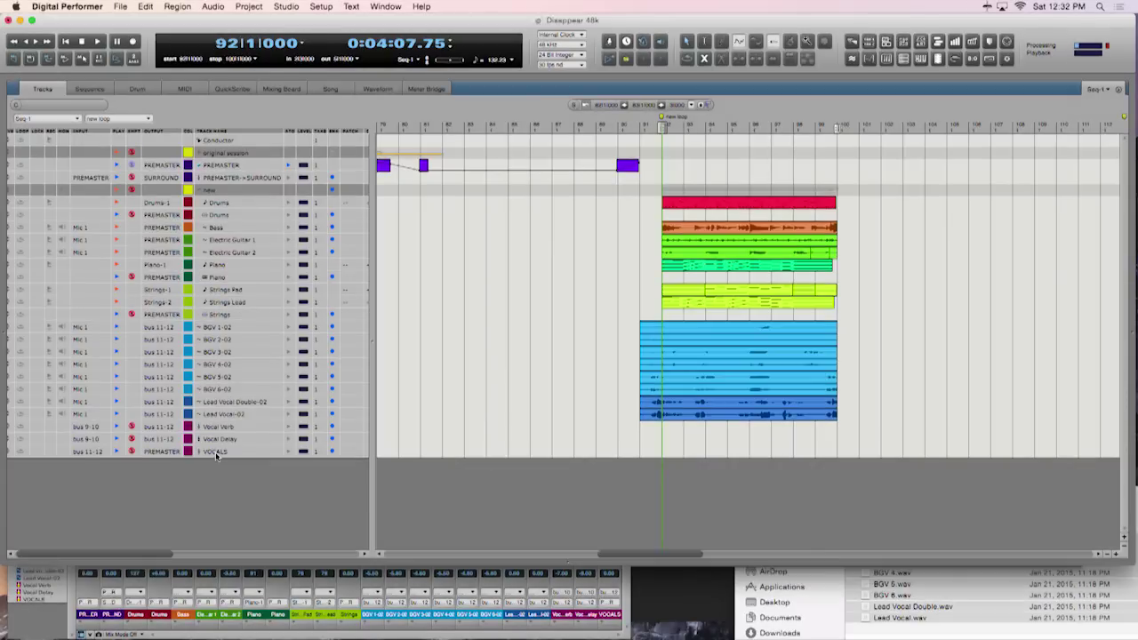
Put the MW Equalizer in insert B of VOCALS and enable its low-cut filter at 52 Hz with a steeper slope
{"action": "left_click", "coordinate": [36, 628]}
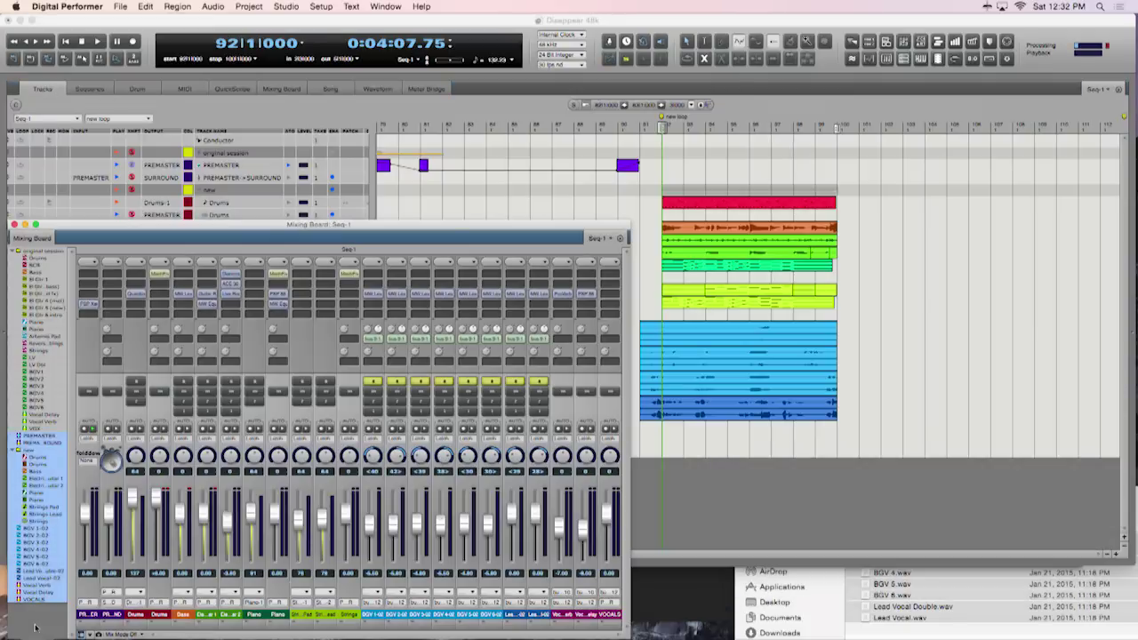
{"action": "mouse_move", "coordinate": [608, 520]}
{"action": "left_mouse_down"}
{"action": "mouse_move", "coordinate": [611, 539]}
{"action": "mouse_move", "coordinate": [611, 519]}
{"action": "left_mouse_up"}
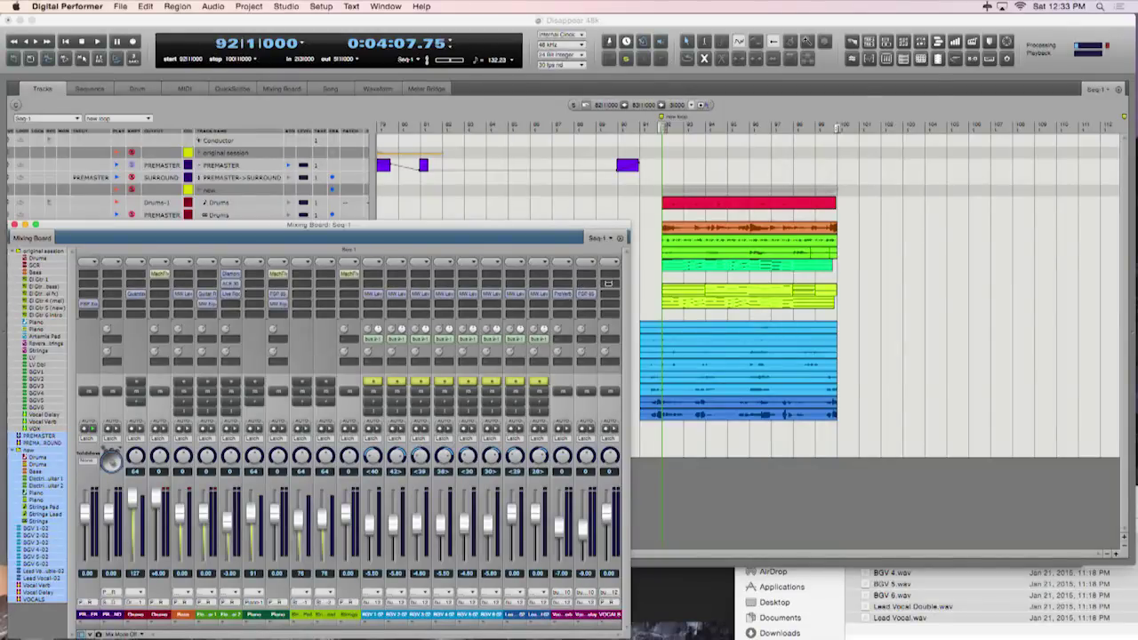
{"action": "left_click", "coordinate": [608, 283]}
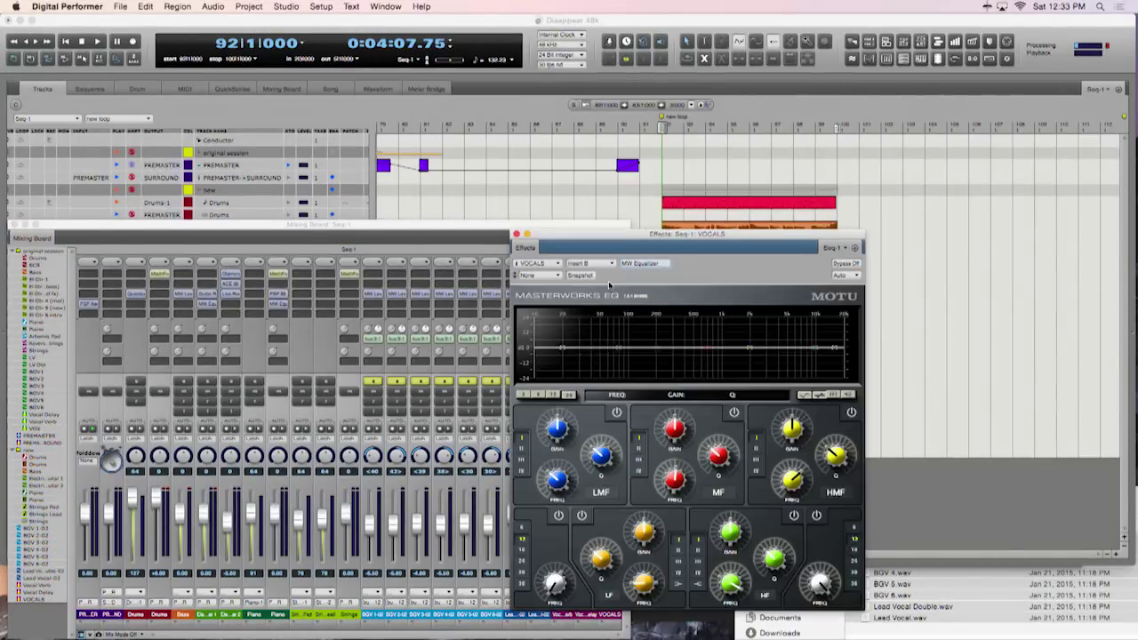
{"action": "left_click", "coordinate": [558, 516]}
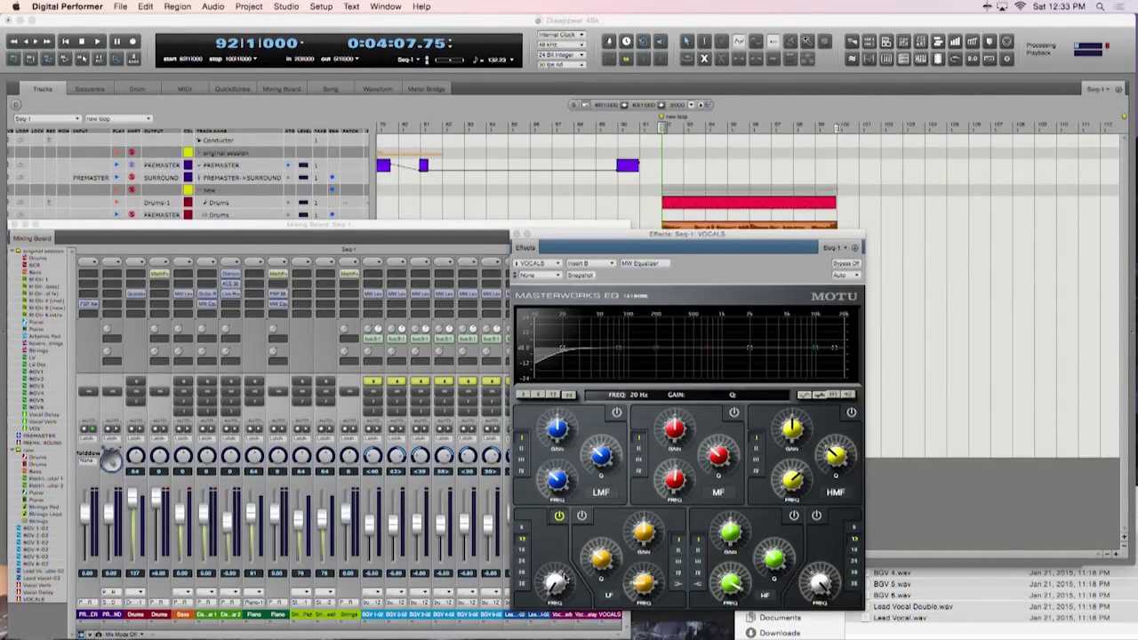
{"action": "left_click_drag", "start_coordinate": [553, 583], "coordinate": [521, 576]}
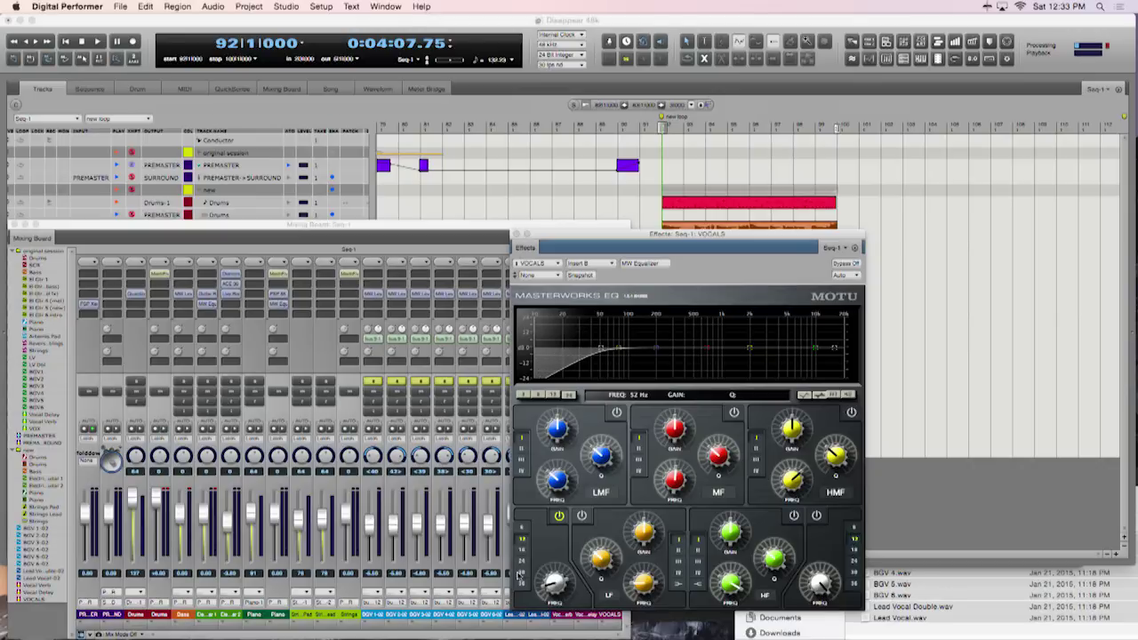
{"action": "left_click", "coordinate": [522, 573]}
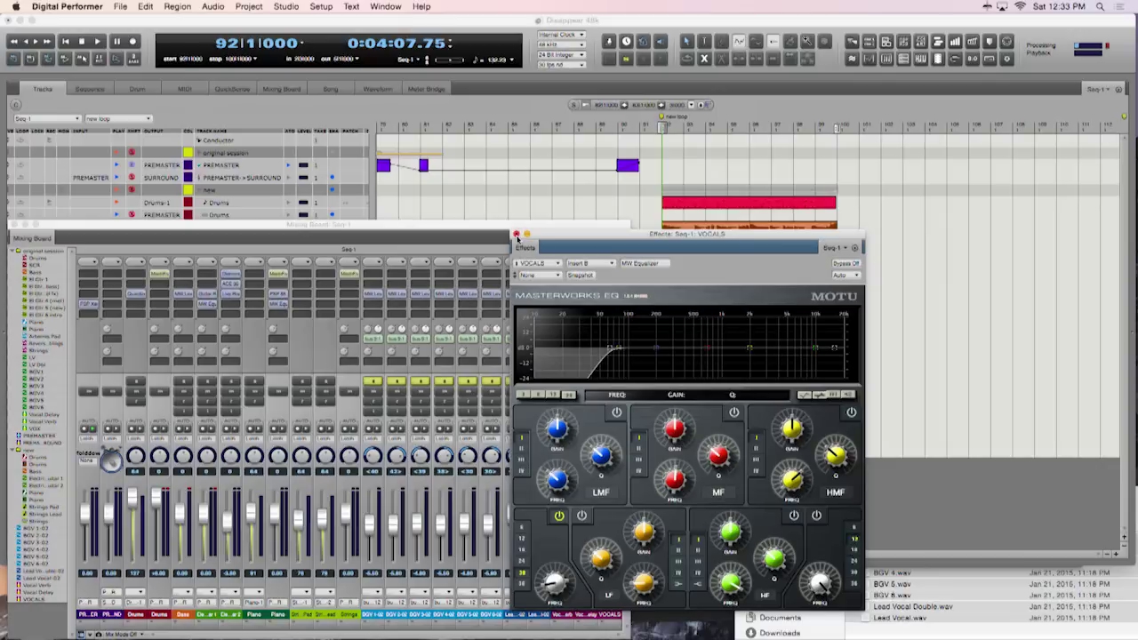
{"action": "left_click", "coordinate": [516, 235]}
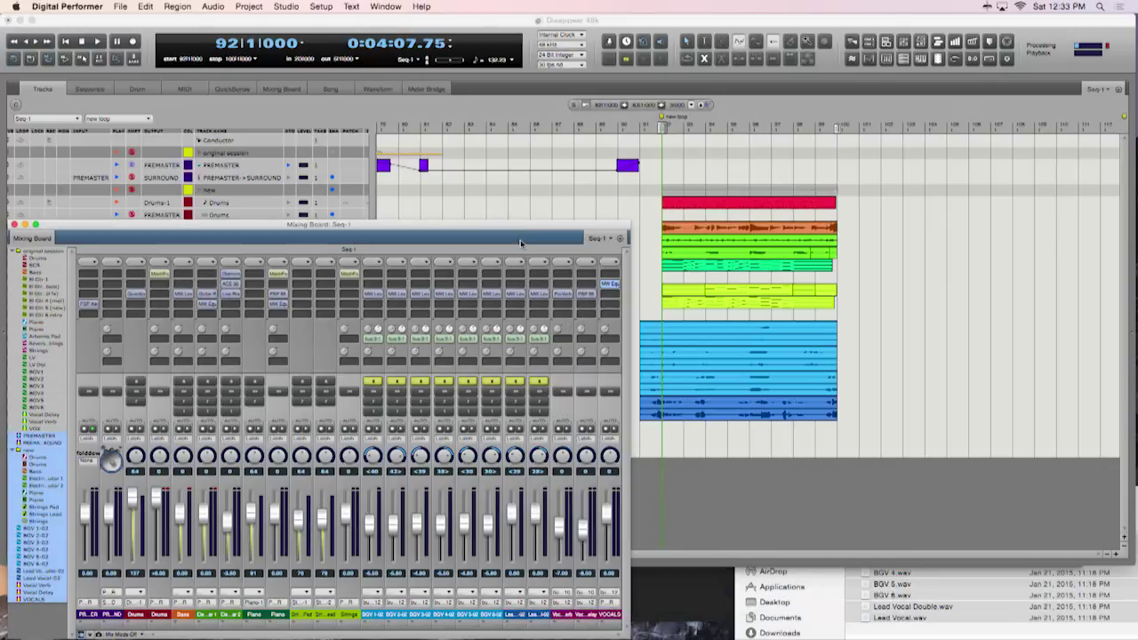
Put the MW Leveler in insert C of VOCALS and load its Radio Rider preset
{"action": "left_click", "coordinate": [617, 294]}
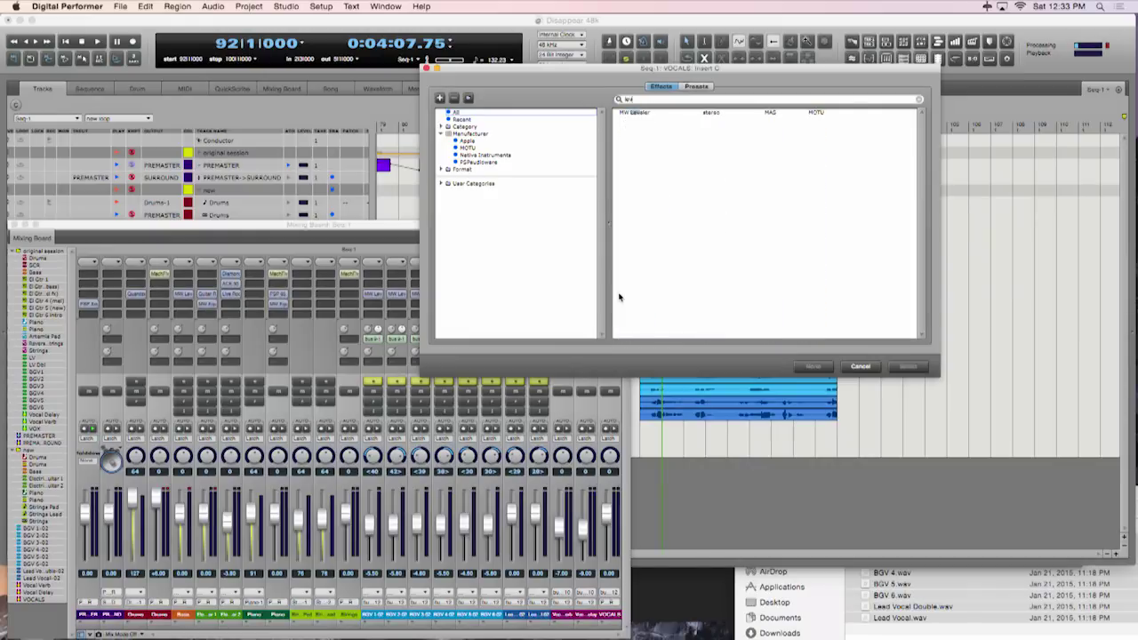
{"action": "key", "text": "Return"}
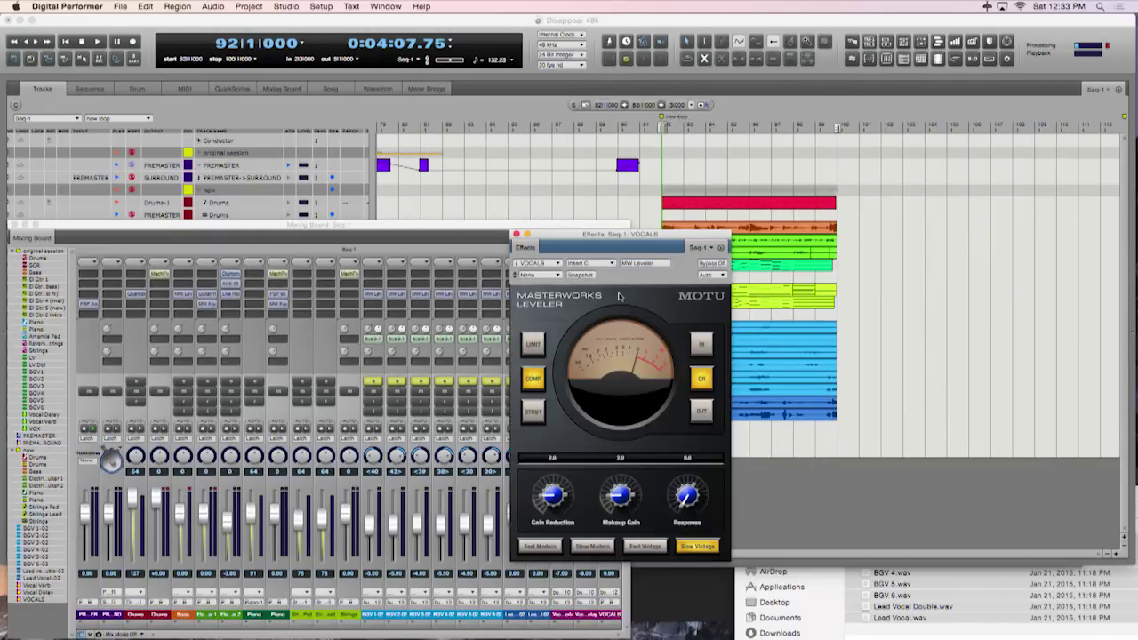
{"action": "left_click", "coordinate": [544, 275]}
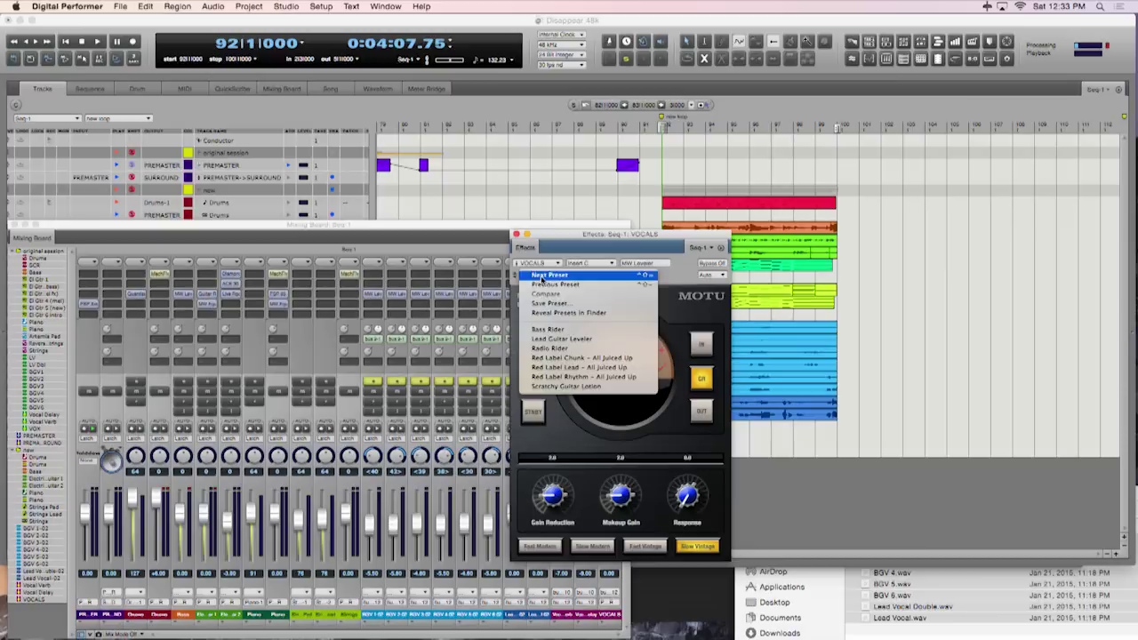
{"action": "left_click", "coordinate": [547, 347]}
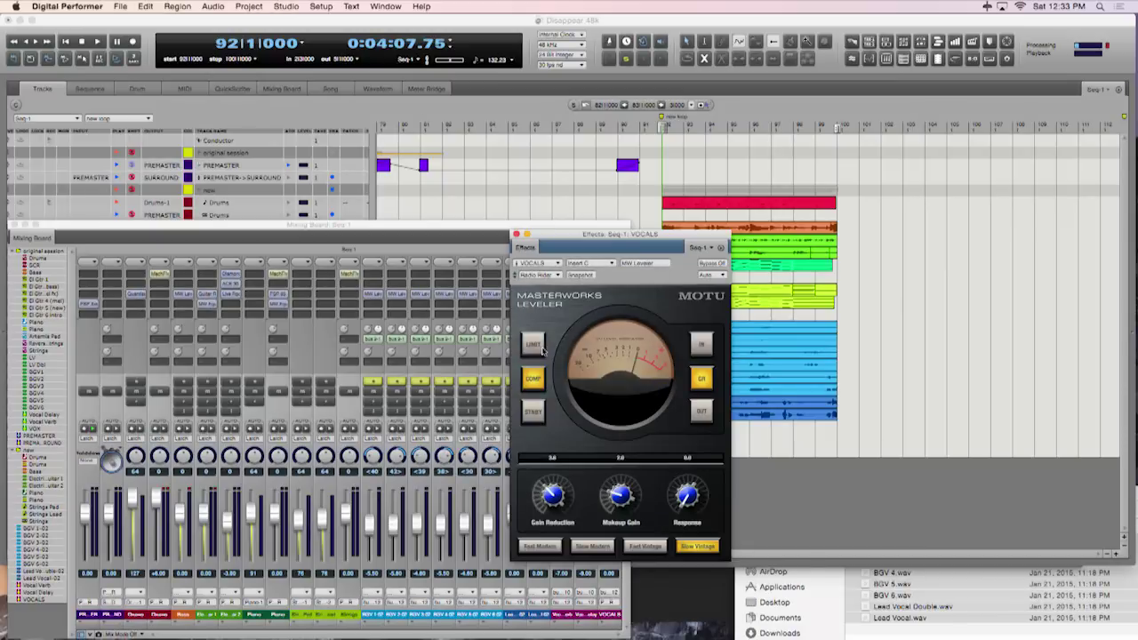
{"action": "left_click", "coordinate": [517, 236]}
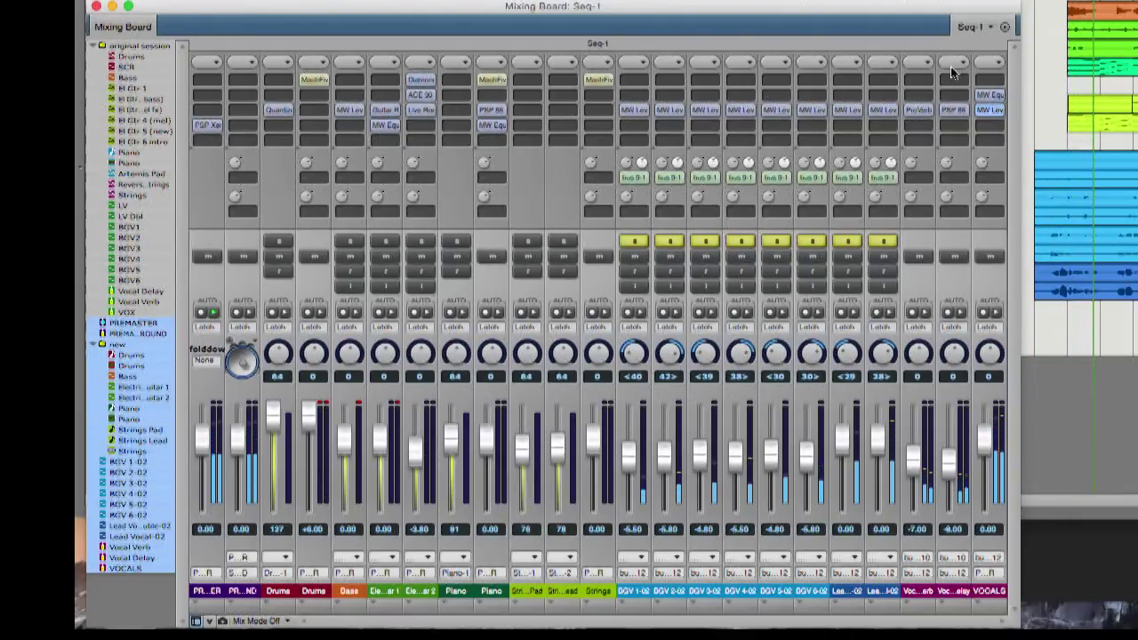
Unsolo the vocal tracks, set the Strings Lead fader to 72, Bass to -2.20 and Strings Pad to 79, and stop playback
{"action": "left_click", "coordinate": [634, 242]}
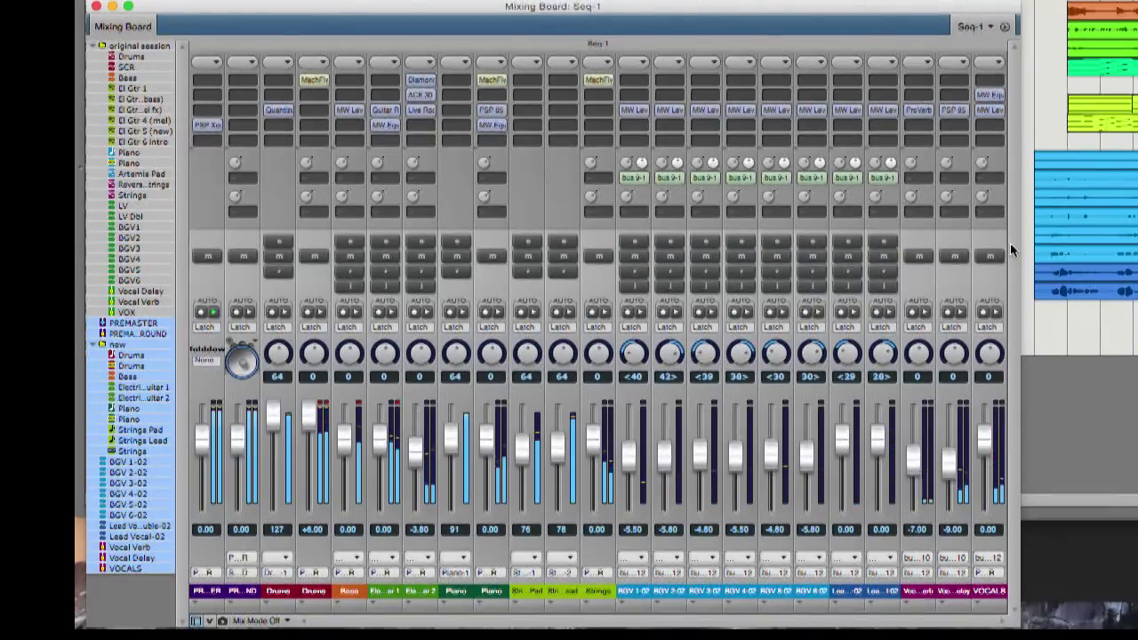
{"action": "left_click_drag", "start_coordinate": [554, 458], "coordinate": [554, 464]}
{"action": "left_click_drag", "start_coordinate": [342, 456], "coordinate": [340, 462]}
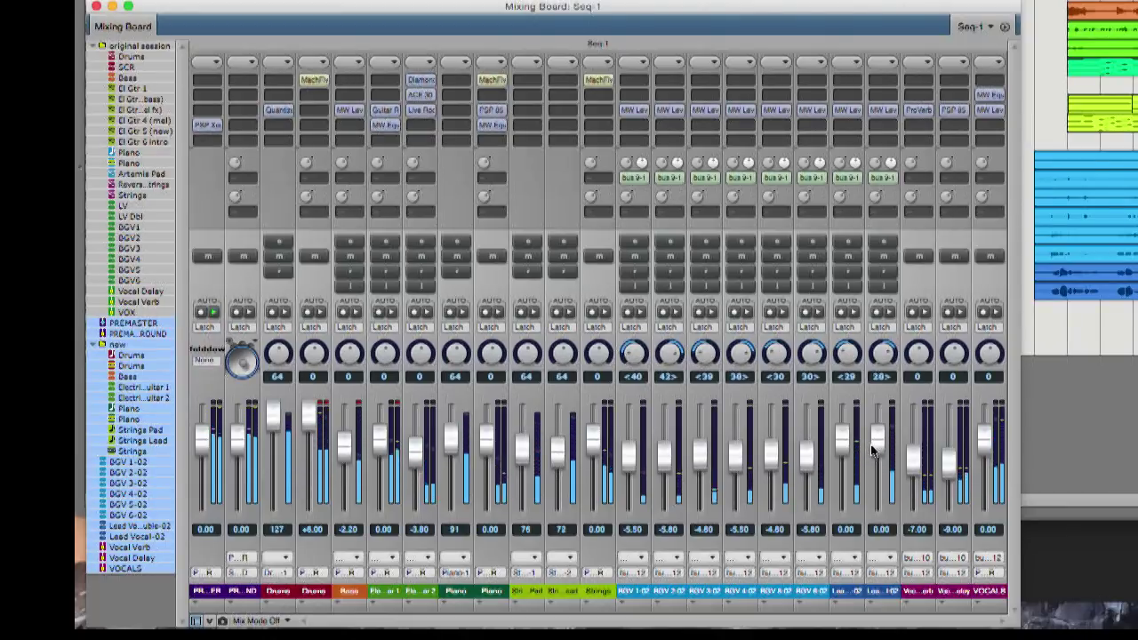
{"action": "left_click_drag", "start_coordinate": [527, 464], "coordinate": [524, 460]}
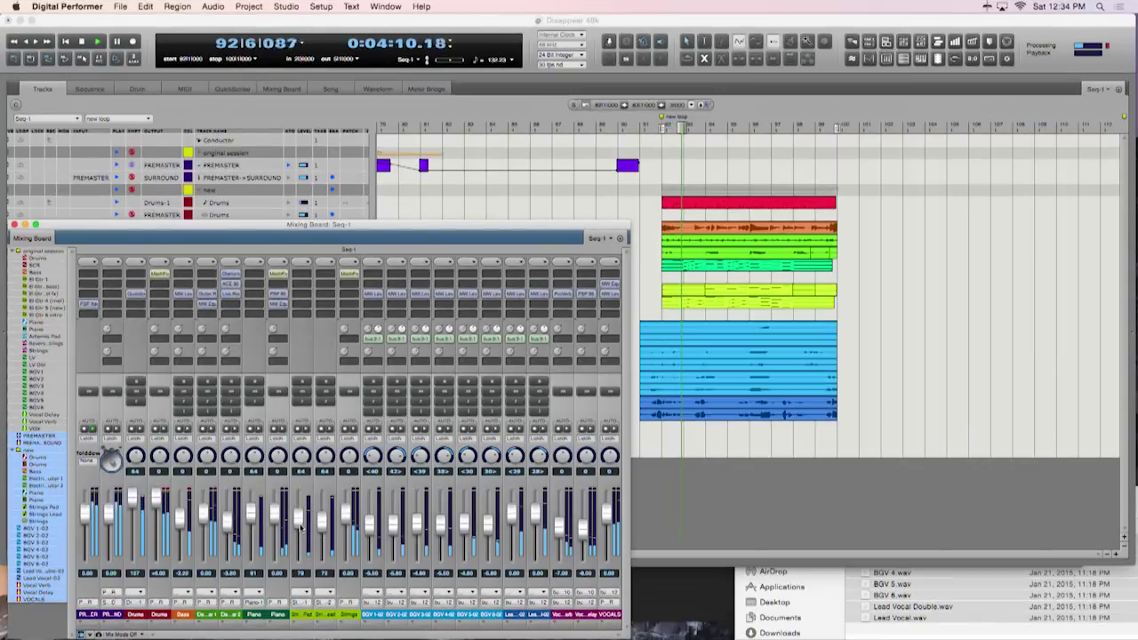
{"action": "key", "text": "space"}
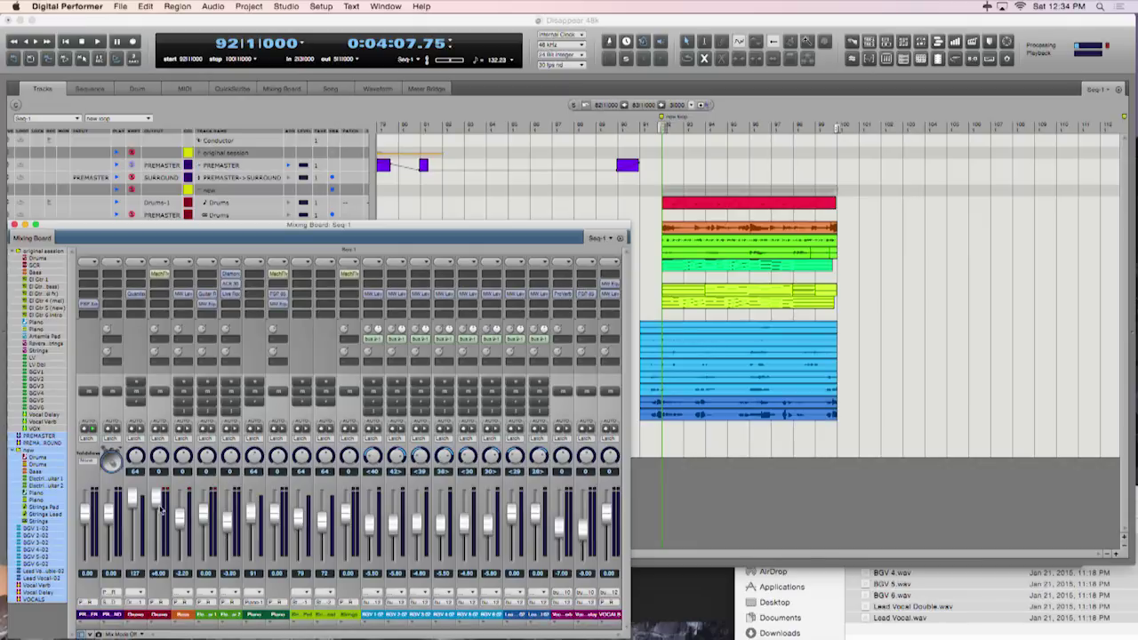
Put PSP VintageWarmer2 in insert C of the PREMASTER track and move its window clear of the mixer
{"action": "left_click", "coordinate": [87, 294]}
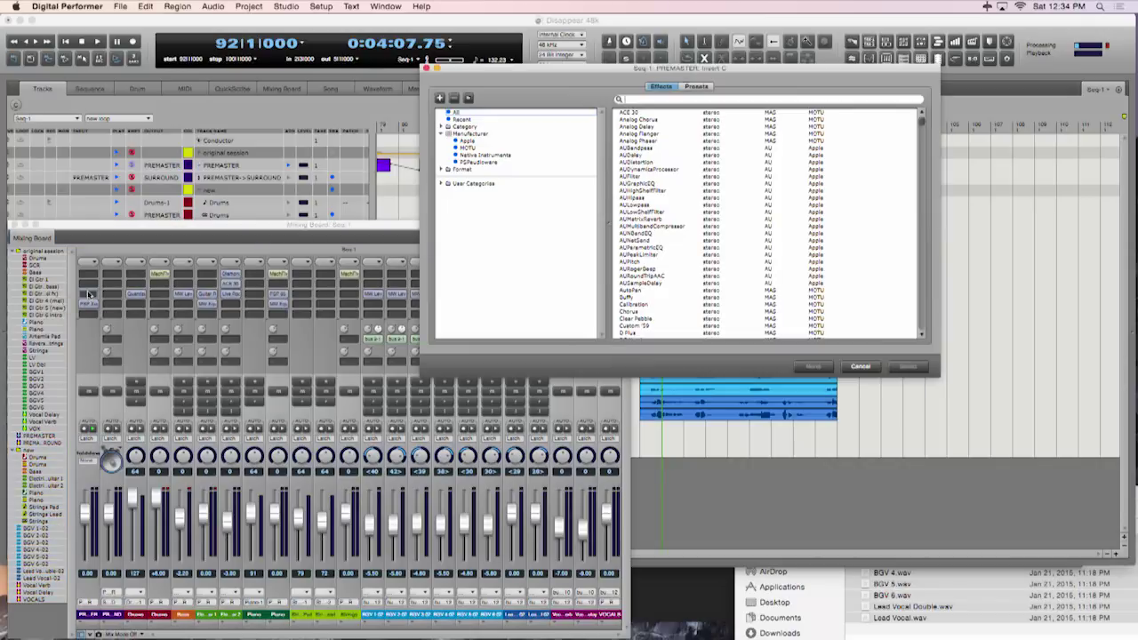
{"action": "type", "text": "vintag"}
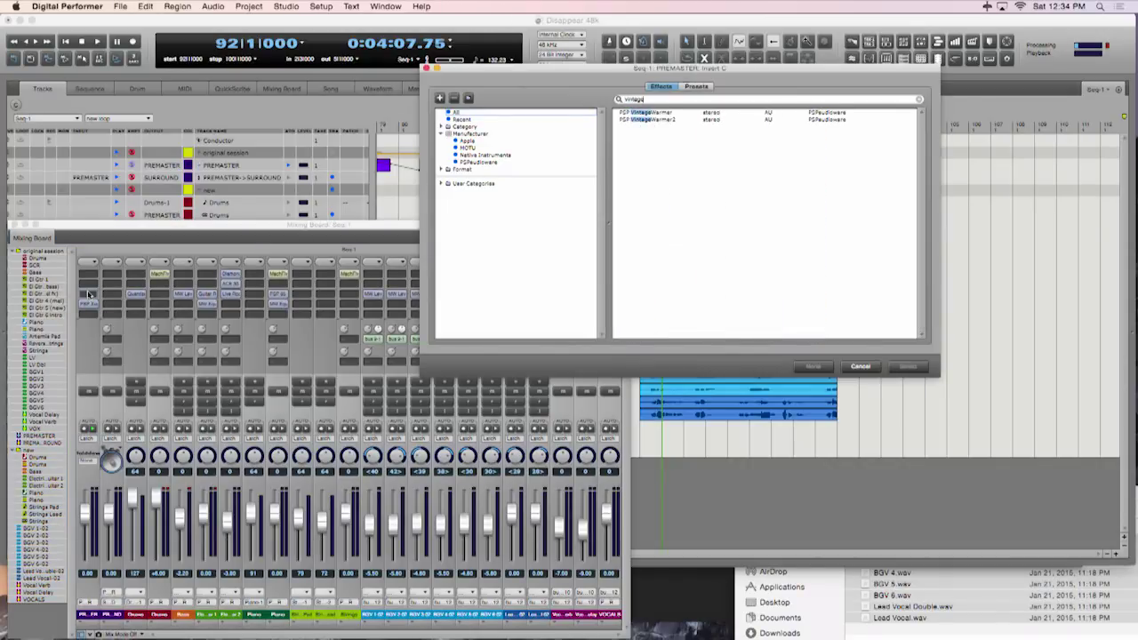
{"action": "type", "text": "e"}
{"action": "key", "text": "Down"}
{"action": "key", "text": "Down"}
{"action": "key", "text": "Return"}
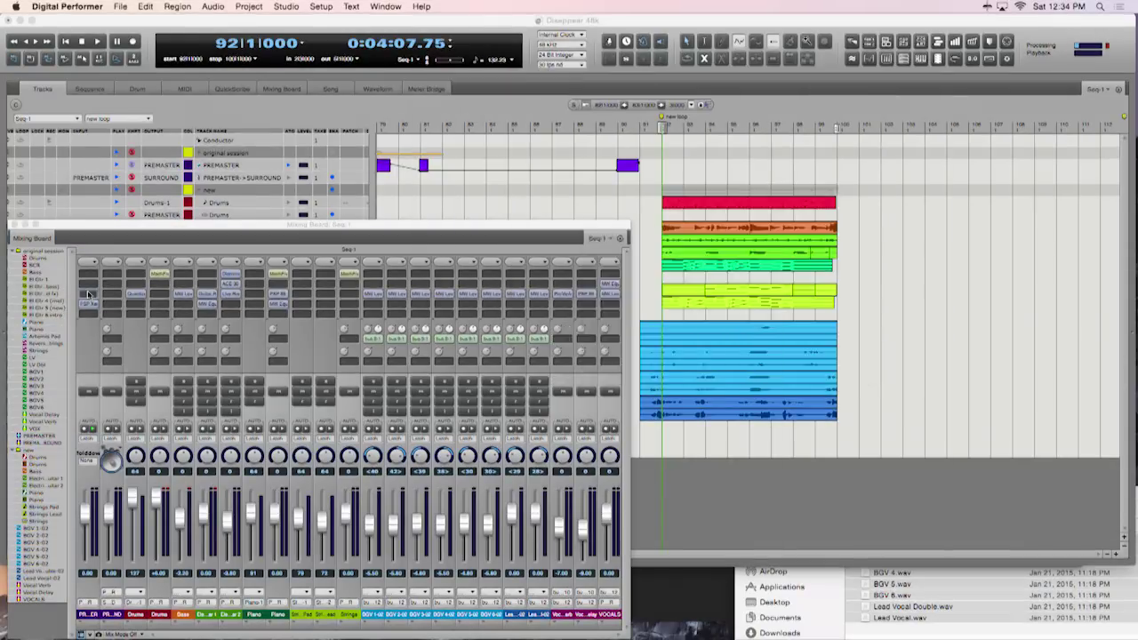
{"action": "left_click_drag", "start_coordinate": [584, 246], "coordinate": [618, 134]}
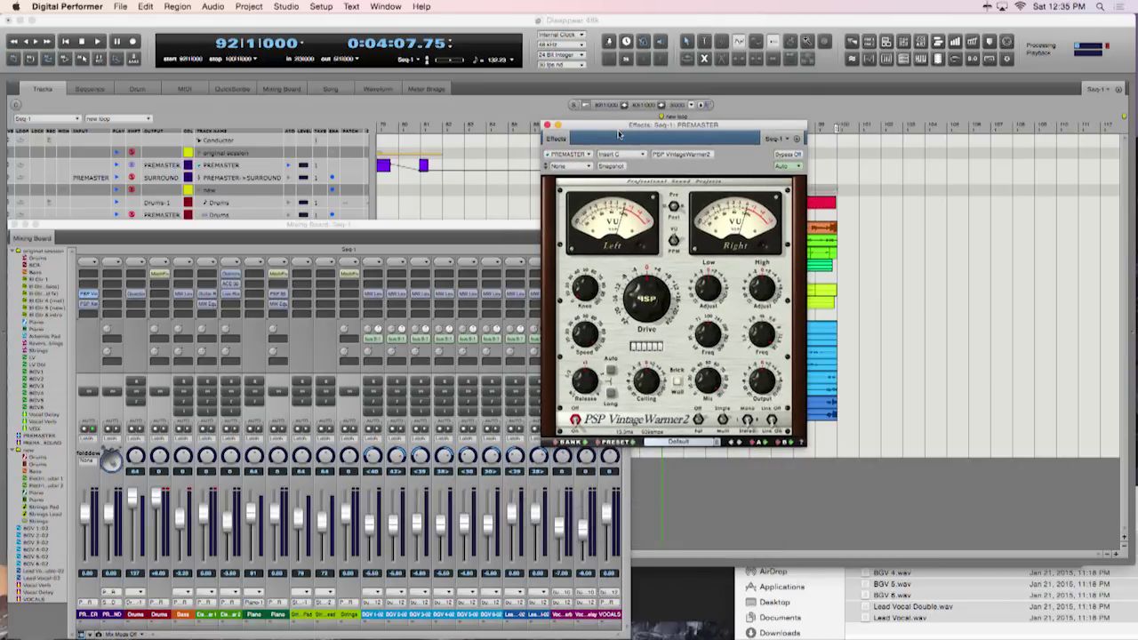
Move the VintageWarmer2 window aside on PREMASTER and load the plug-in's Mix First Aid 1 preset
{"action": "left_click_drag", "start_coordinate": [619, 132], "coordinate": [690, 181]}
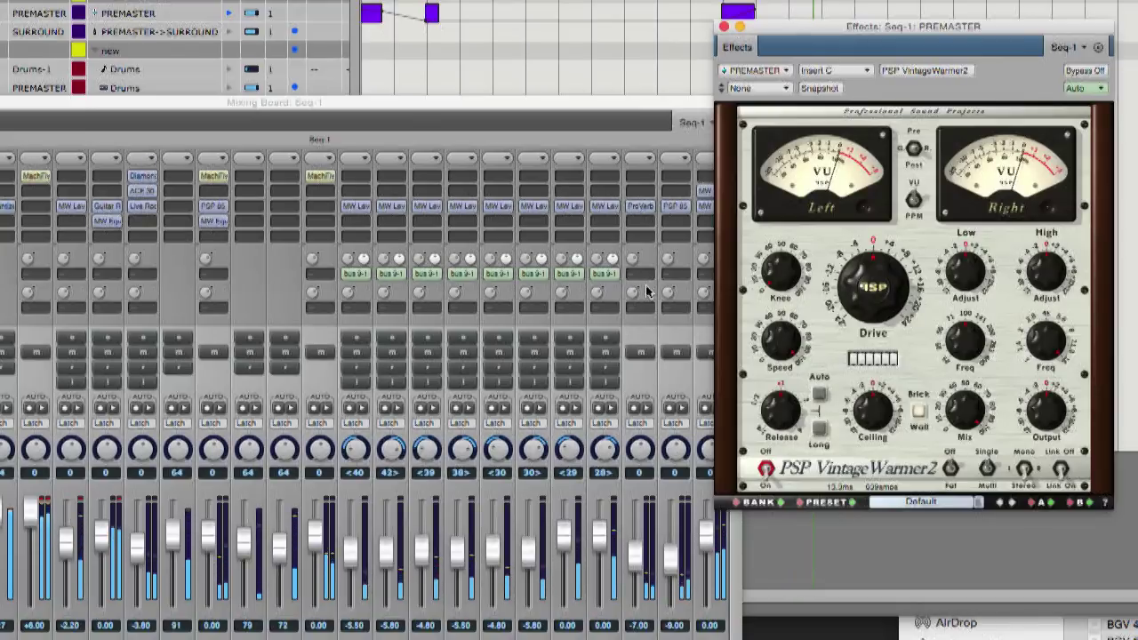
{"action": "left_click", "coordinate": [1012, 503]}
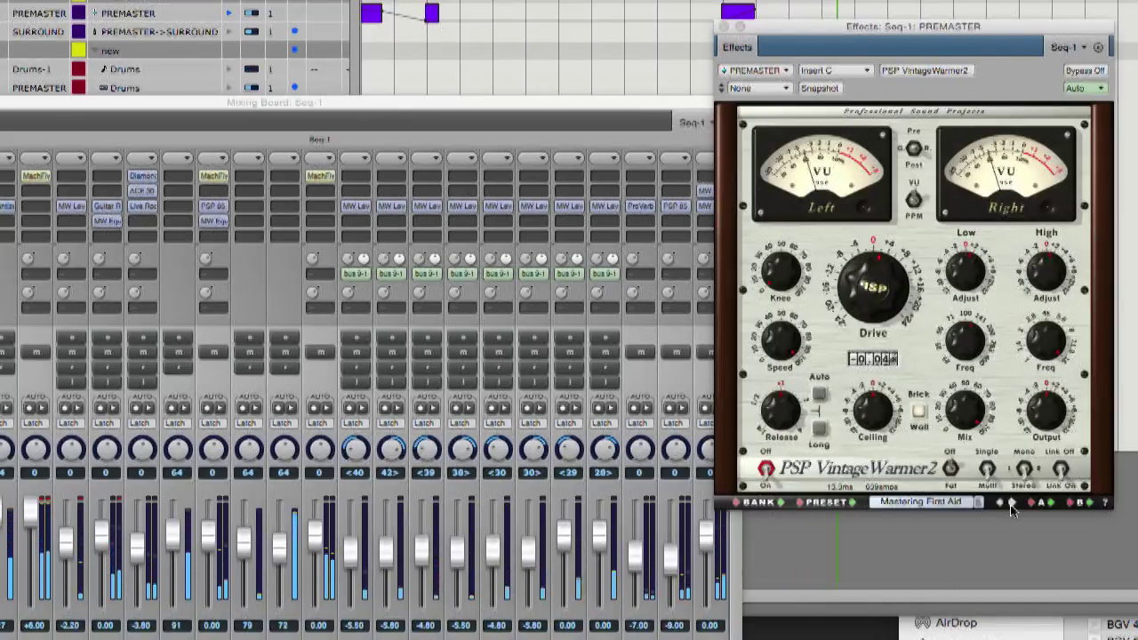
{"action": "left_click", "coordinate": [1012, 503]}
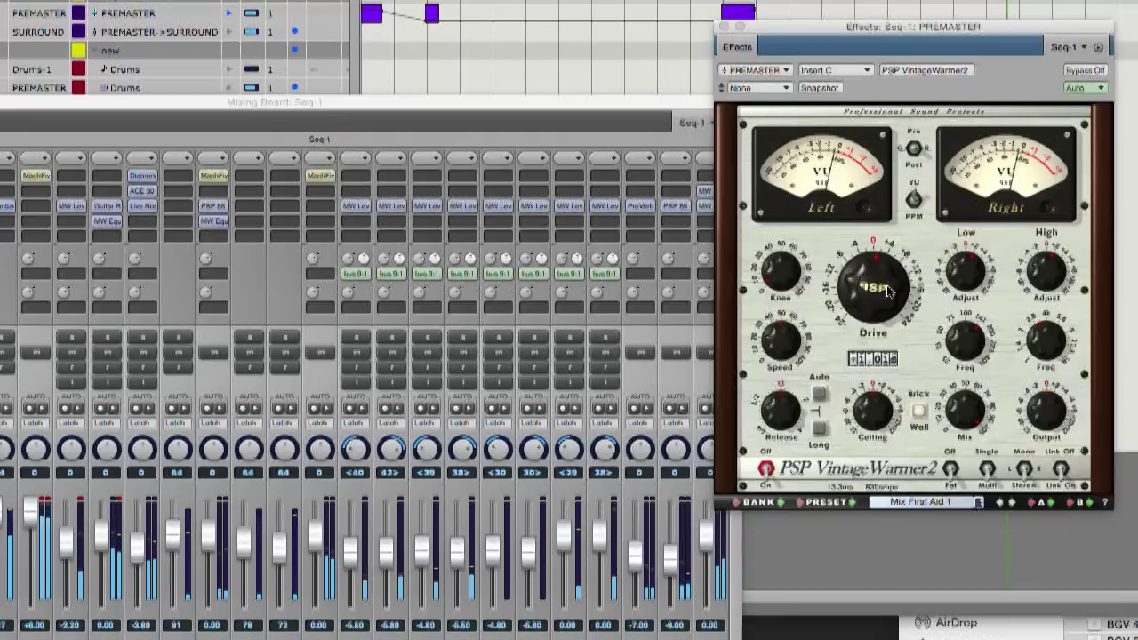
Compare the PREMASTER mix with VintageWarmer2 bypassed and active during playback
{"action": "left_click", "coordinate": [1076, 70]}
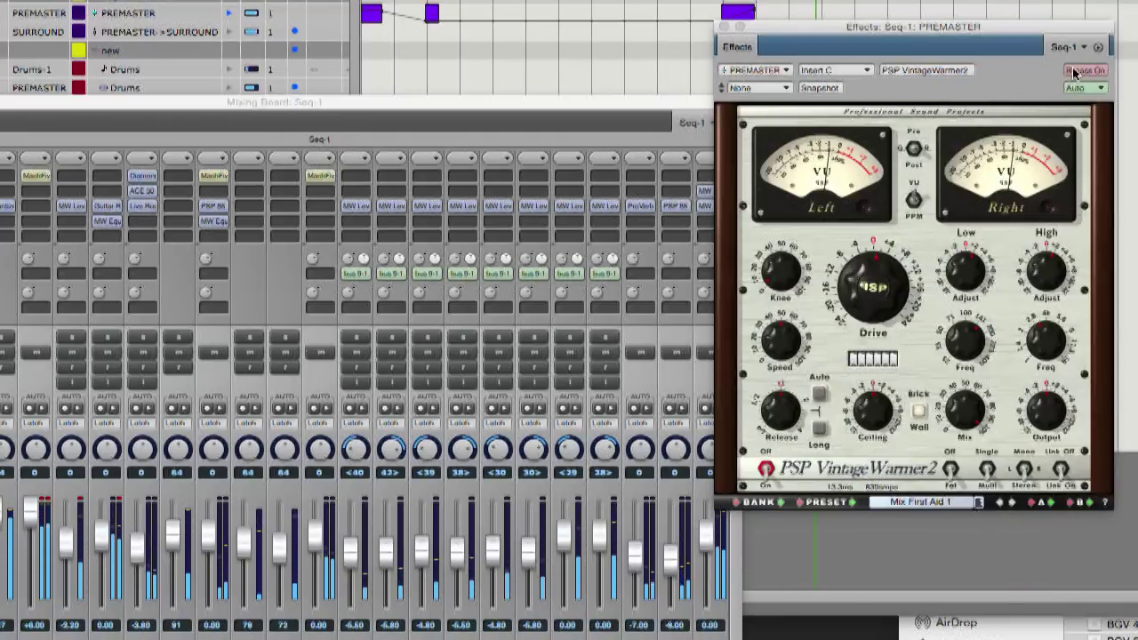
{"action": "left_click", "coordinate": [1074, 71]}
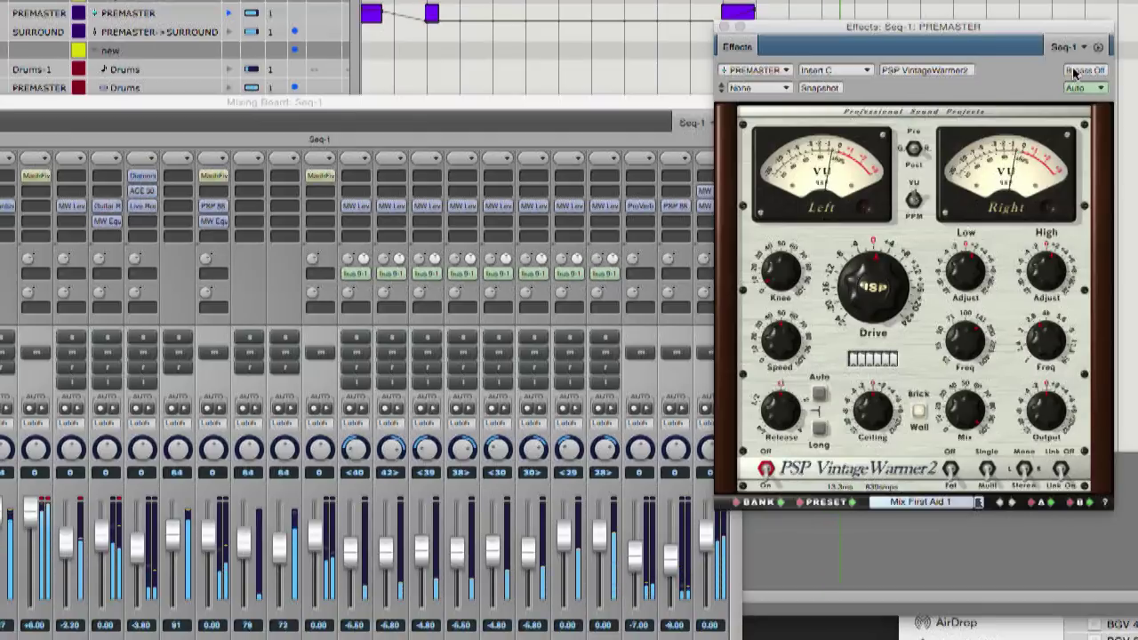
{"action": "left_click", "coordinate": [1074, 71]}
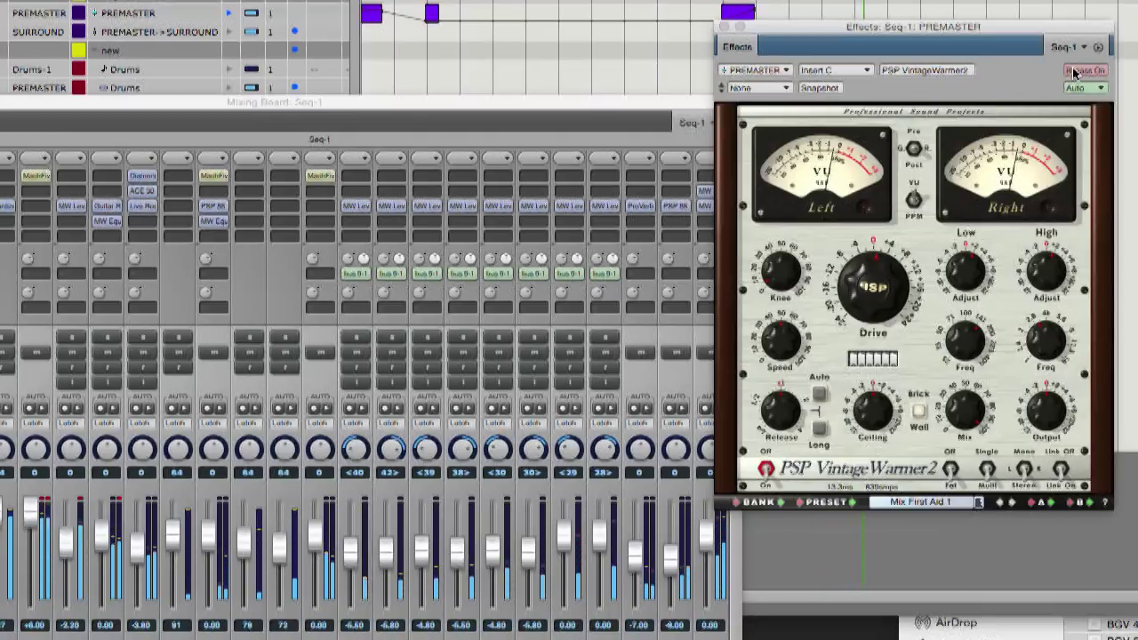
{"action": "left_click", "coordinate": [1074, 71]}
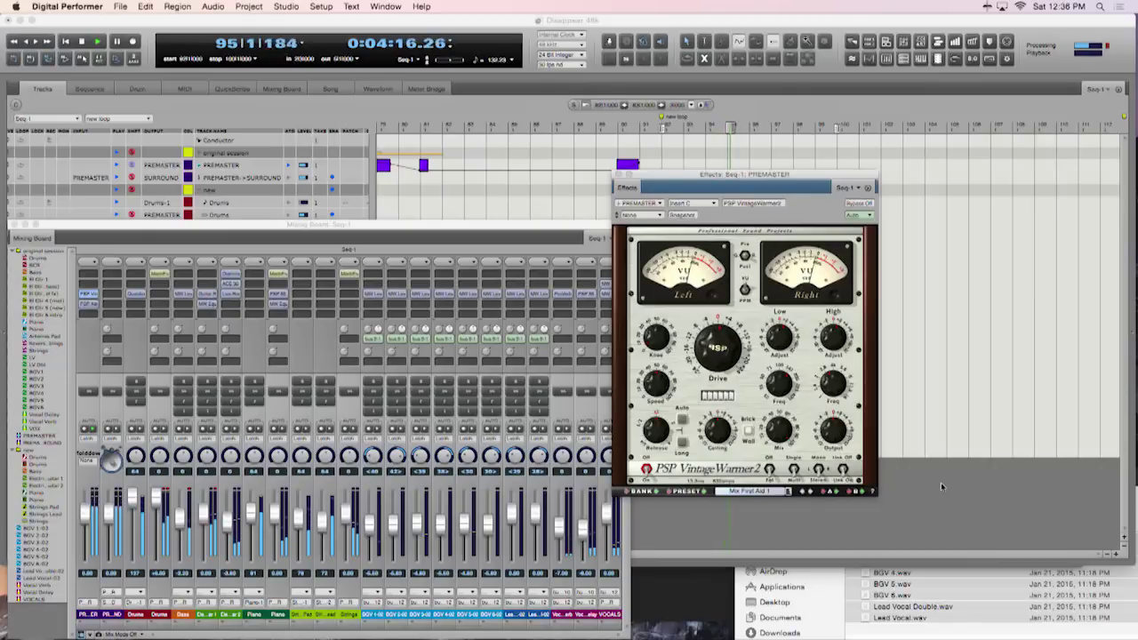
Stop playback, select the new loop section across the new tracks, and bounce it to disk as the MP3 file Disappear 48k mix
{"action": "left_click", "coordinate": [941, 482]}
{"action": "key", "text": "space"}
{"action": "left_click_drag", "start_coordinate": [656, 211], "coordinate": [853, 469]}
{"action": "key", "text": "super+b"}
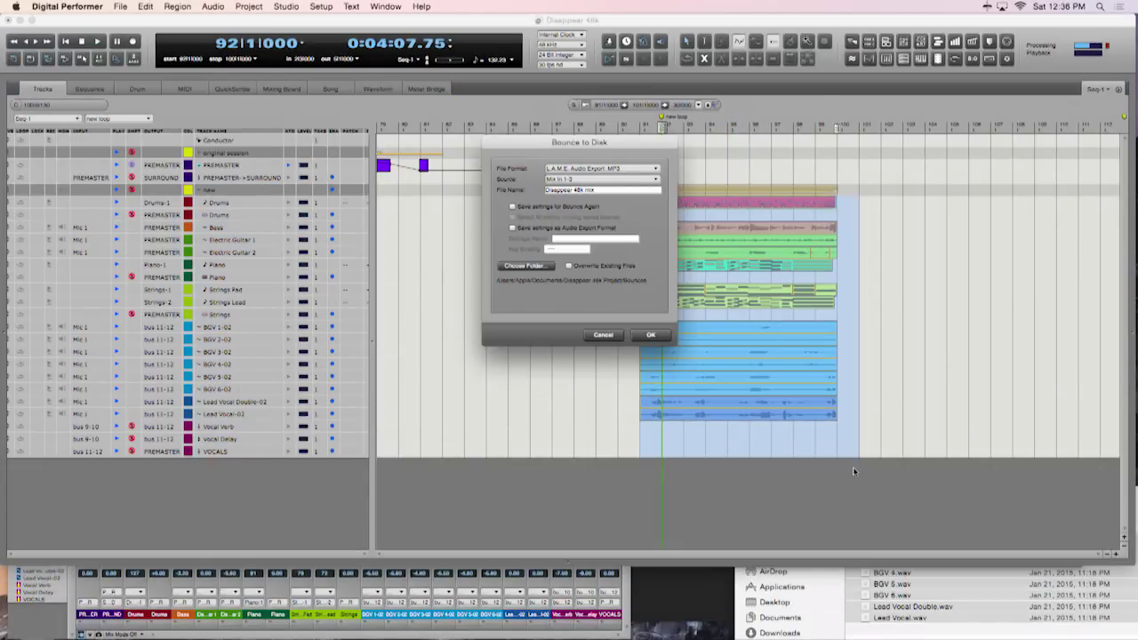
{"action": "key", "text": "Return"}
{"action": "key", "text": "Return"}
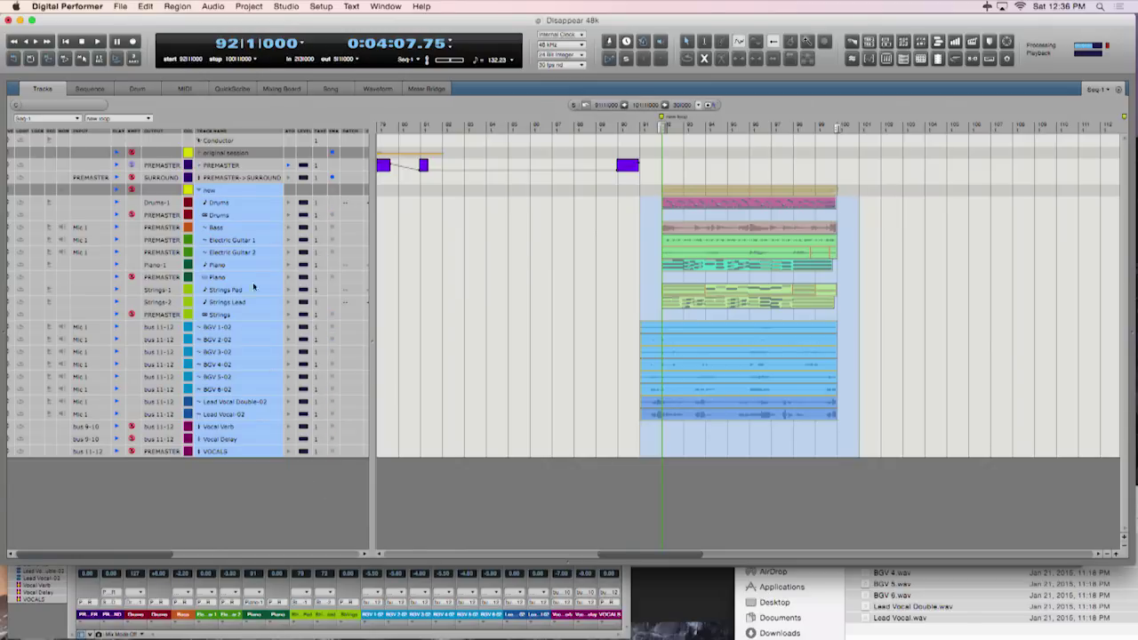
Collapse the new track folder, expand the original session folder, and play the sequence from its start with the mixing board in front
{"action": "left_click", "coordinate": [200, 191]}
{"action": "left_click", "coordinate": [200, 153]}
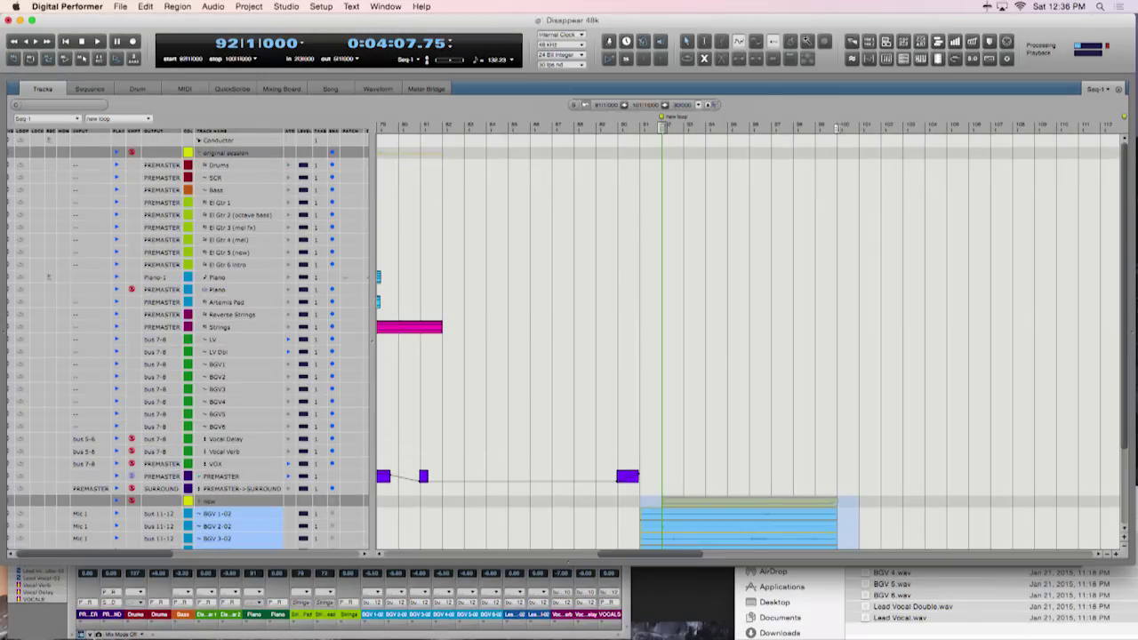
{"action": "left_click", "coordinate": [49, 618]}
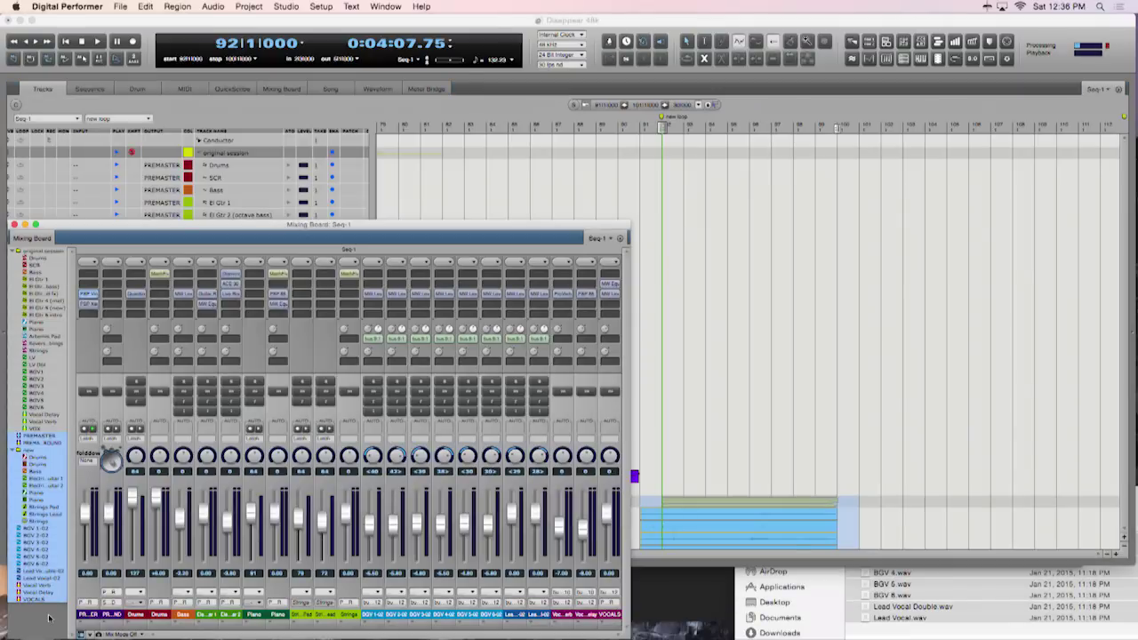
{"action": "key", "text": "Return"}
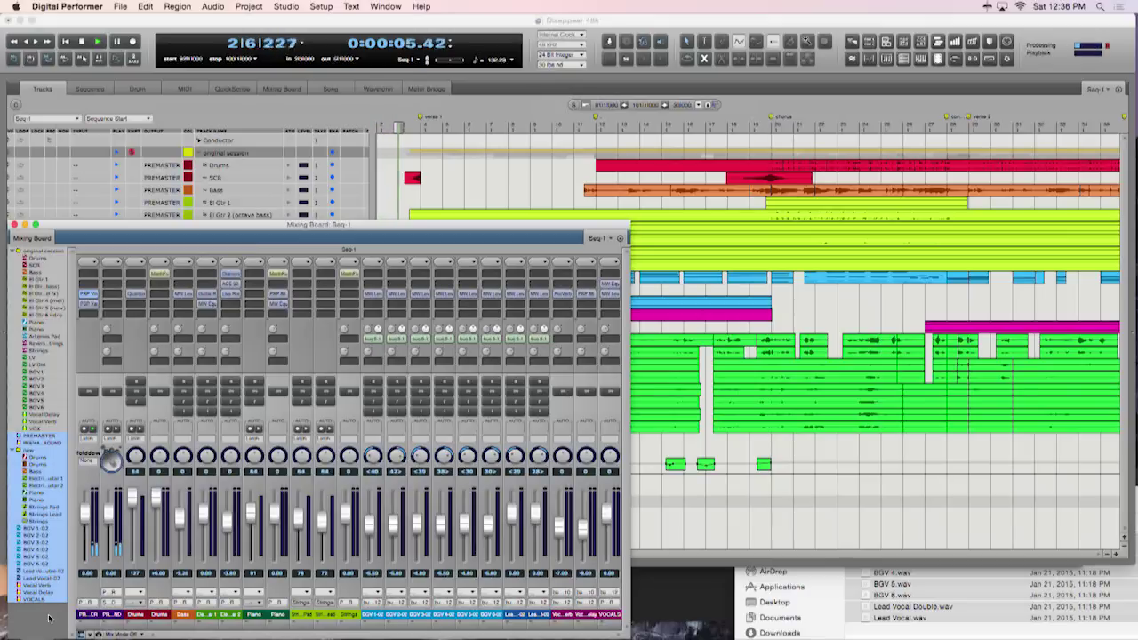
Replace the new folder's tracks in the mixing board with those of the original session folder, keeping both PREMASTER tracks
{"action": "left_click_drag", "start_coordinate": [509, 177], "coordinate": [531, 183]}
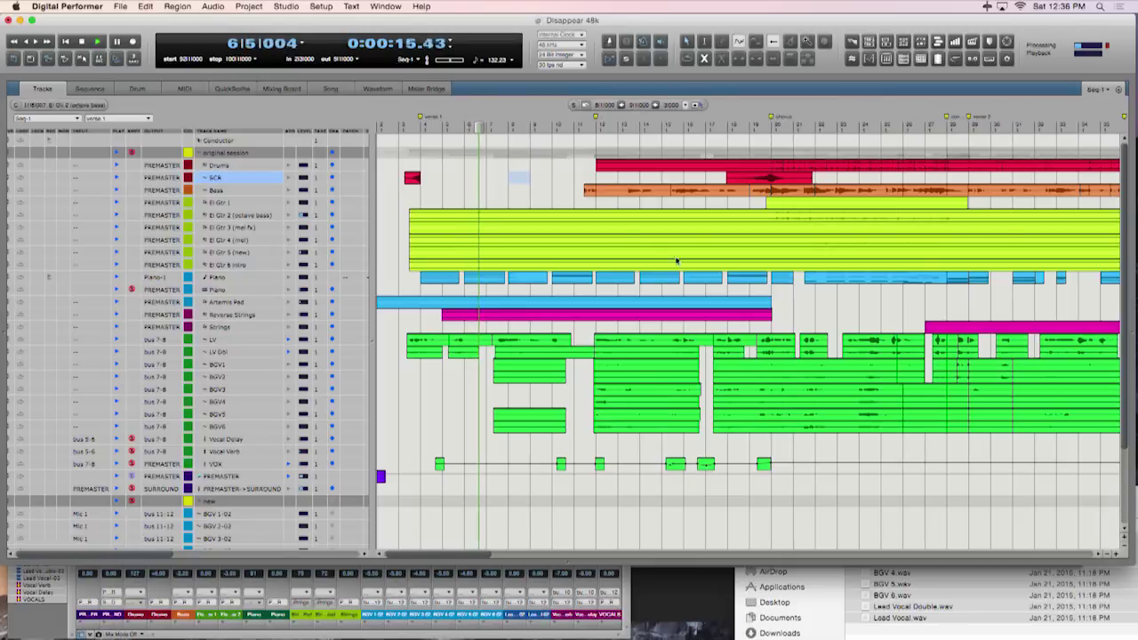
{"action": "left_click", "coordinate": [625, 584]}
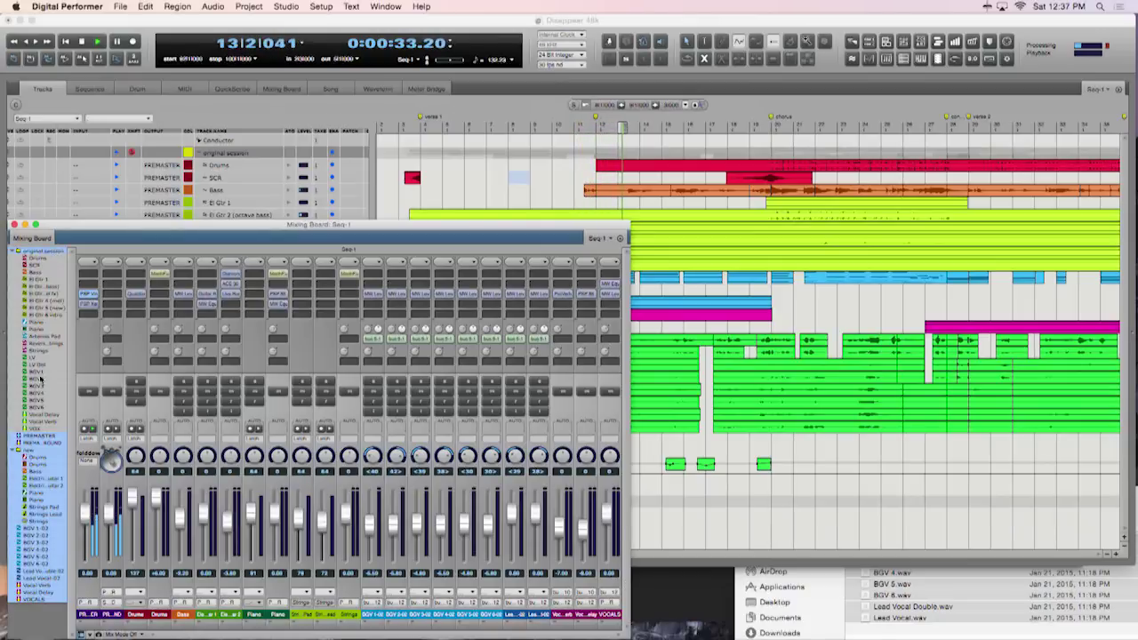
{"action": "left_click", "coordinate": [29, 464]}
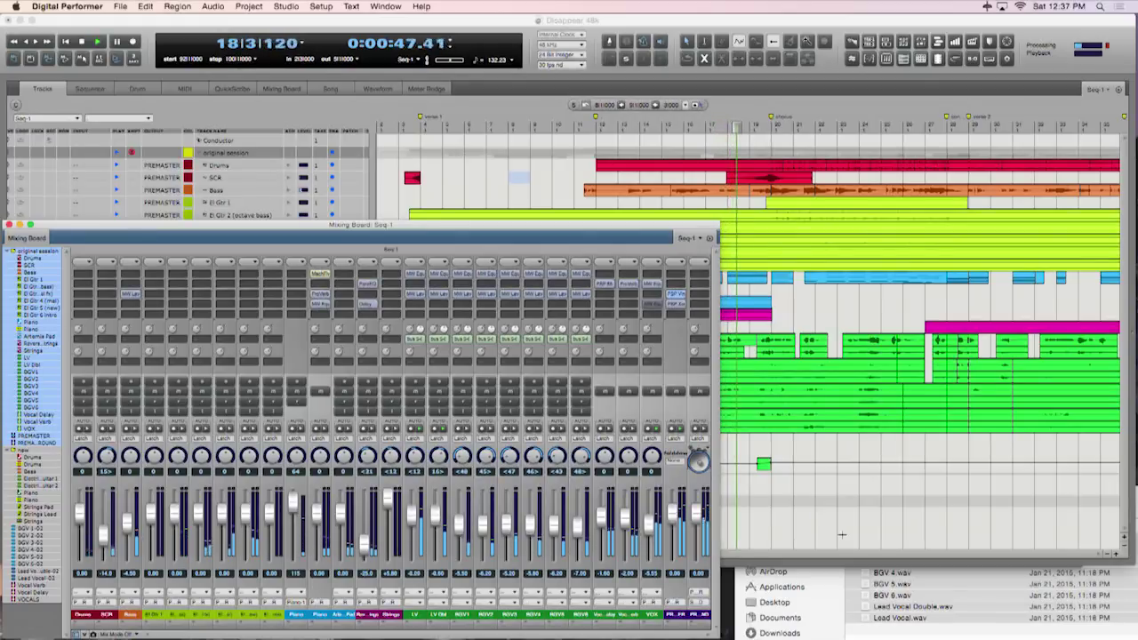
Review the original session's track arrangement and mixing board while the song plays
{"action": "left_click", "coordinate": [842, 535]}
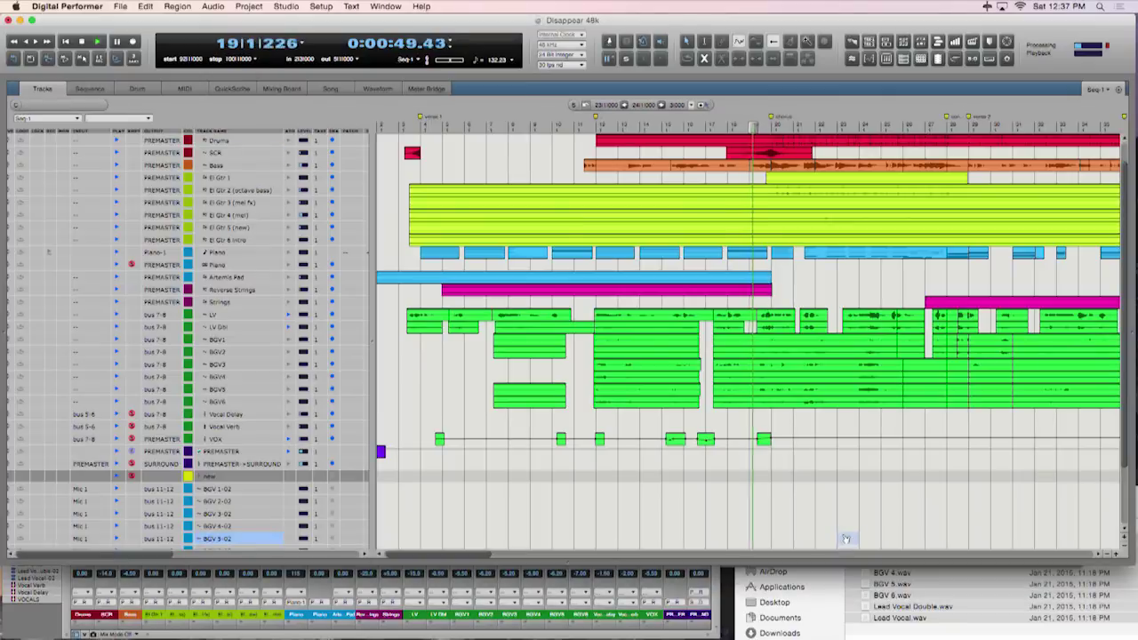
{"action": "scroll", "coordinate": [846, 538], "scroll_direction": "up", "scroll_amount": 2}
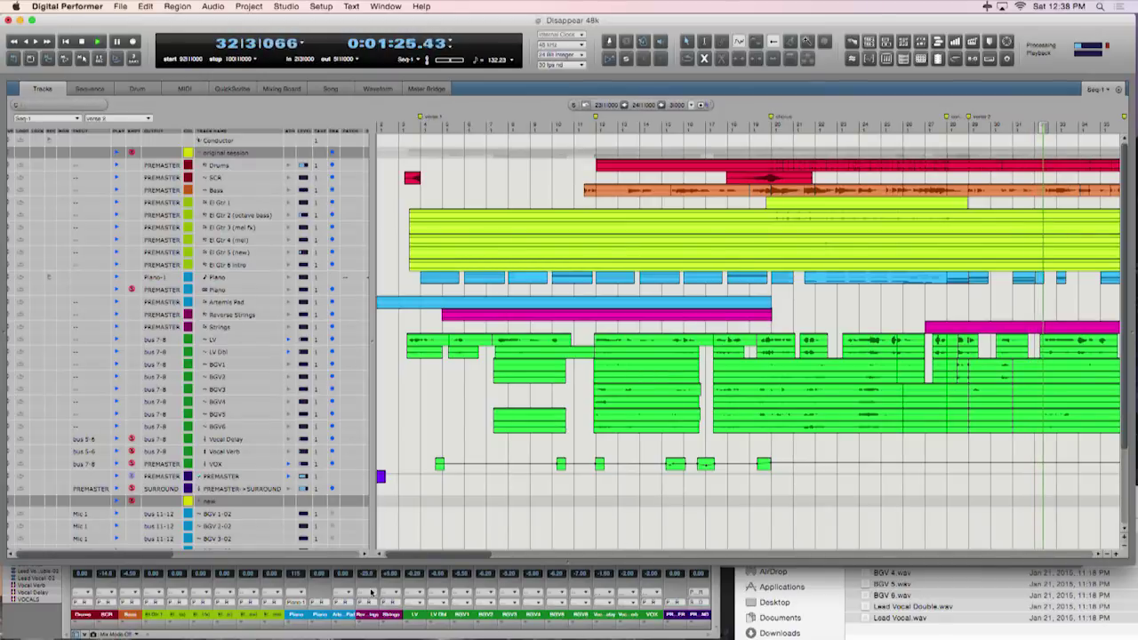
{"action": "left_click", "coordinate": [59, 629]}
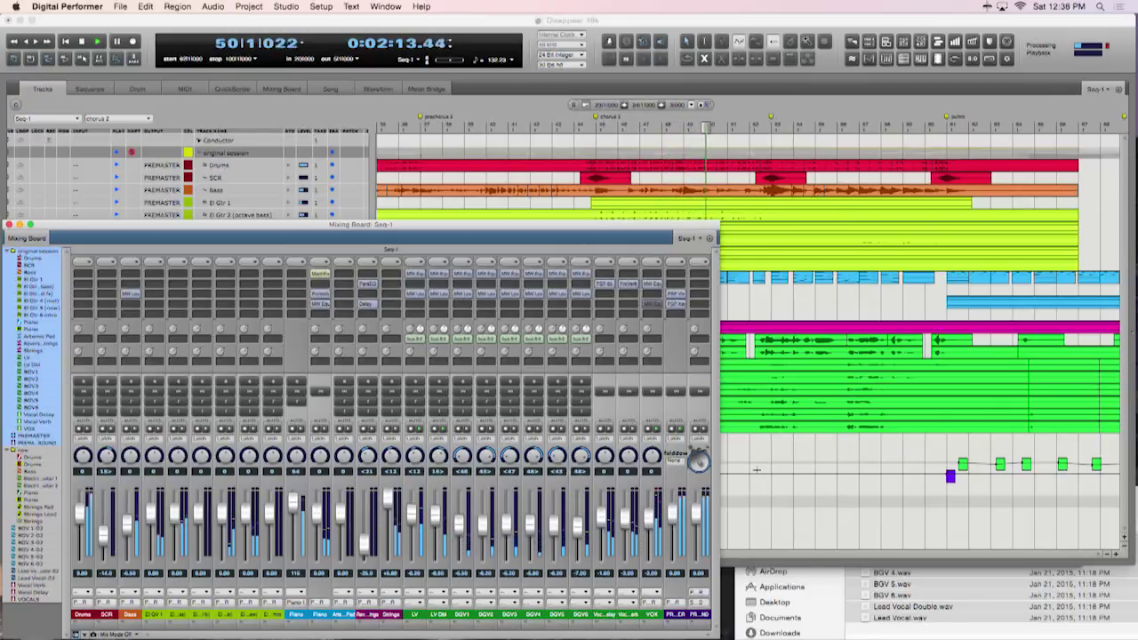
{"action": "key", "text": "super+w"}
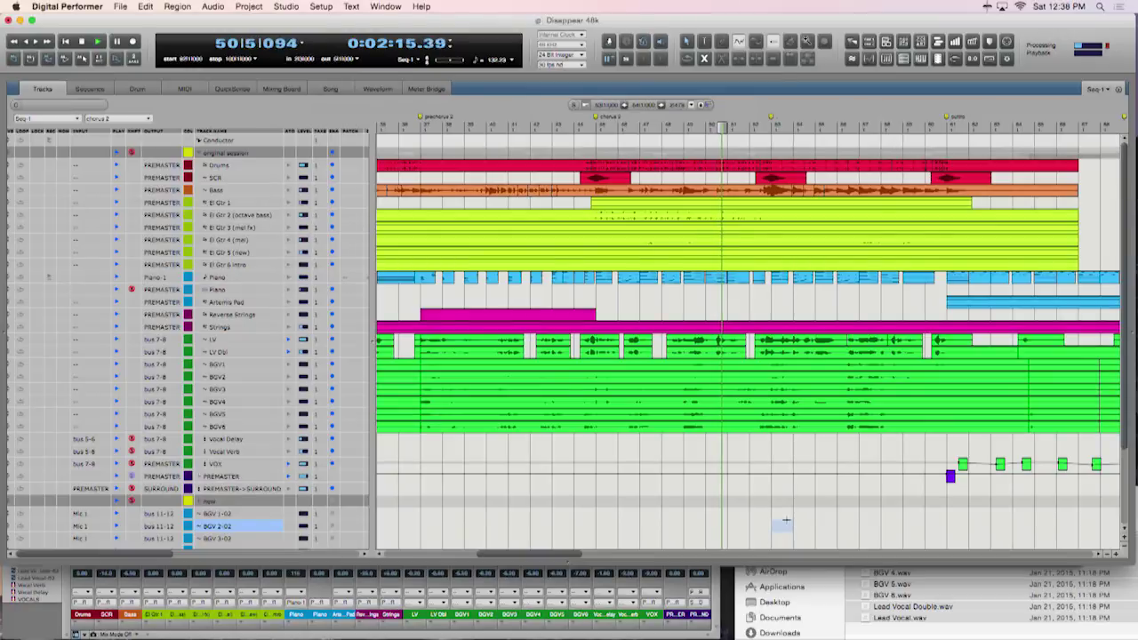